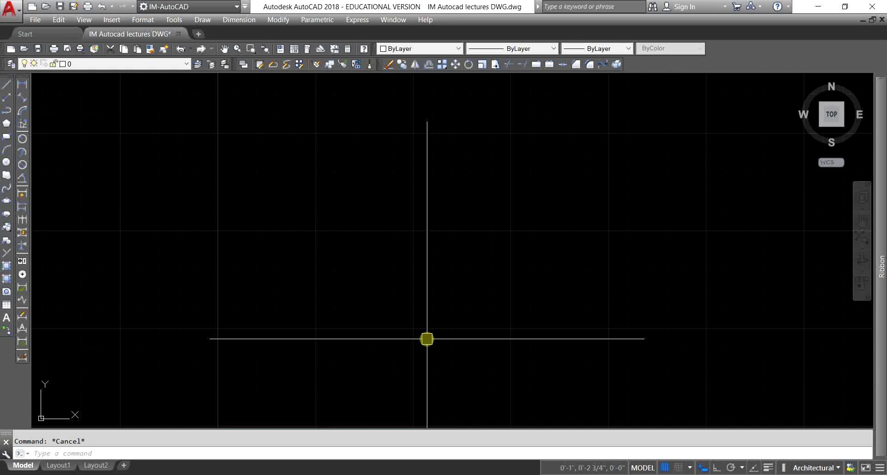
- Draw a 30' by 30' rectangle in the empty drawing area
{"action": "type", "text": "REC"}
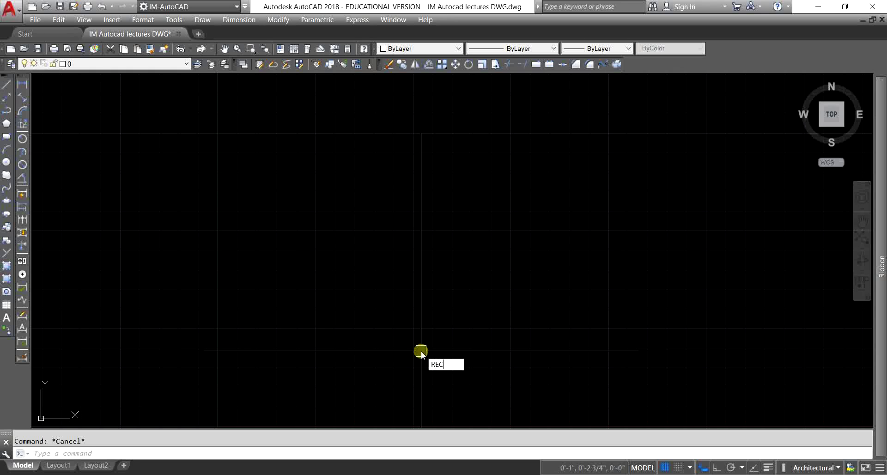
{"action": "key", "text": "Return"}
{"action": "left_click", "coordinate": [275, 141]}
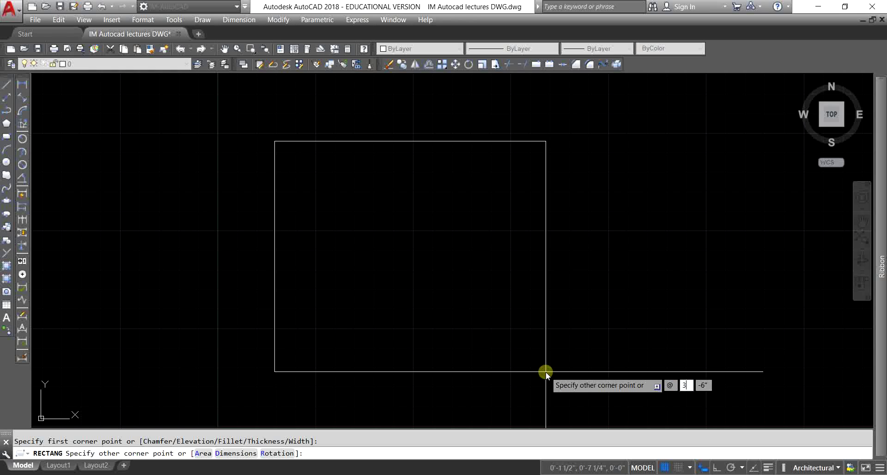
{"action": "type", "text": "30'"}
{"action": "key", "text": "Tab"}
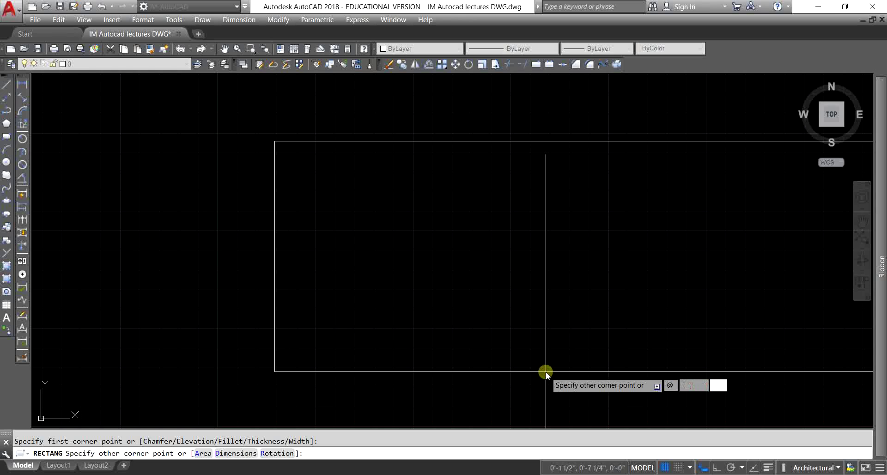
{"action": "type", "text": "30'"}
{"action": "key", "text": "Return"}
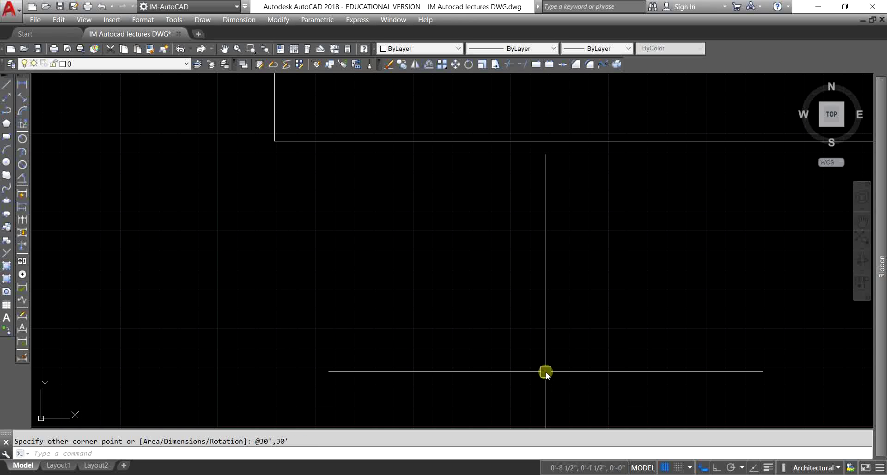
- Place a multileader with its arrowhead on the square's right edge, a horizontal first segment and a 45-degree segment rising to the landing
{"action": "type", "text": "z"}
{"action": "key", "text": "Return"}
{"action": "type", "text": "e"}
{"action": "key", "text": "Return"}
{"action": "scroll", "coordinate": [397, 297], "scroll_direction": "down", "scroll_amount": 5}
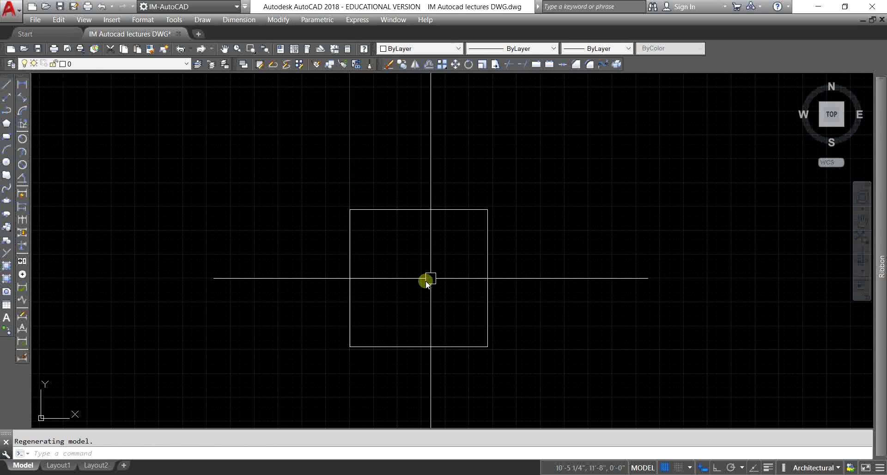
{"action": "middle_click_drag", "start_coordinate": [430, 274], "coordinate": [384, 257]}
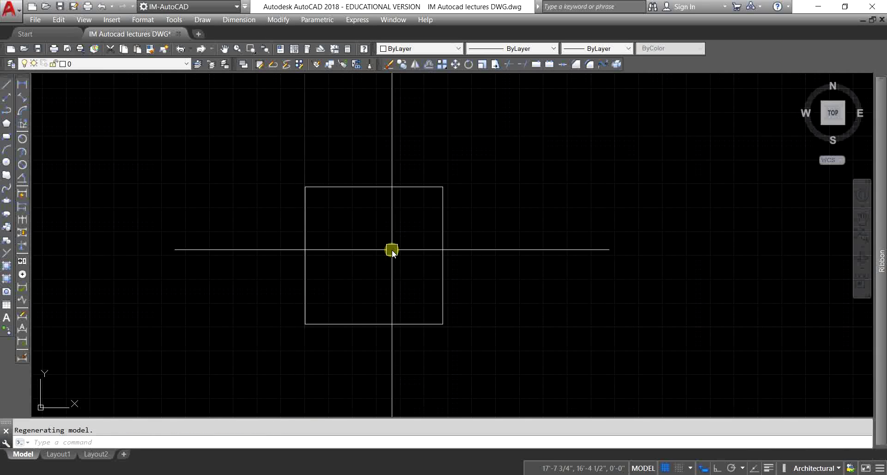
{"action": "key", "text": "Escape"}
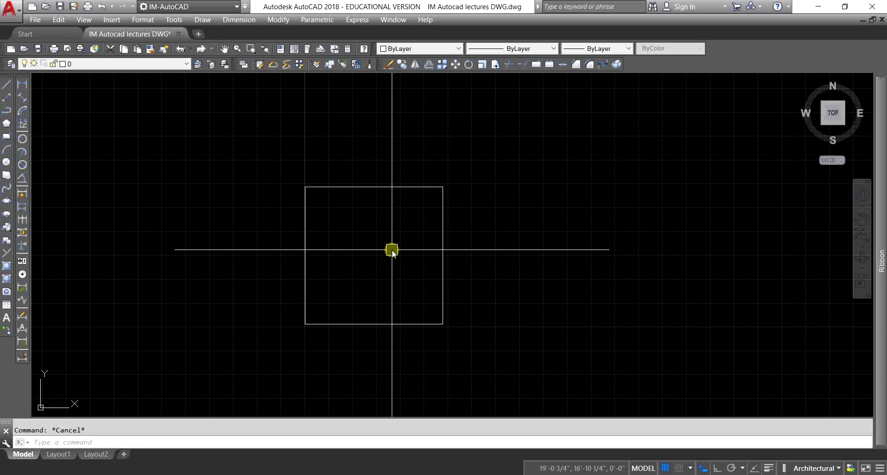
{"action": "type", "text": "MLD"}
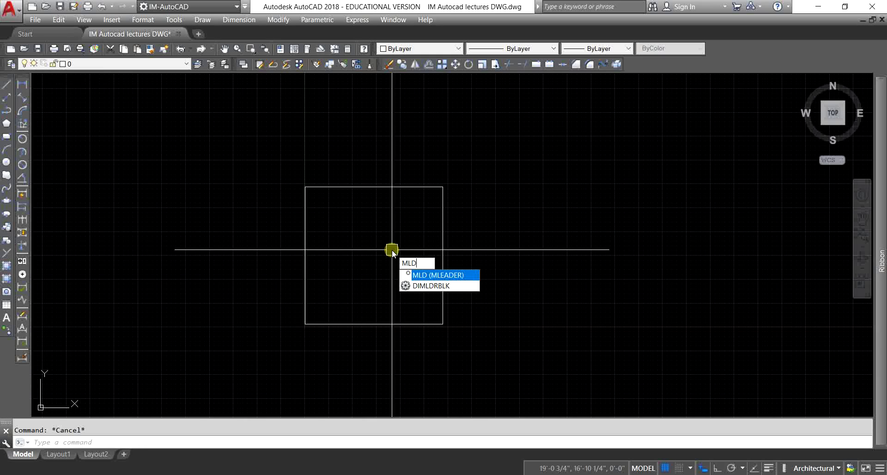
{"action": "key", "text": "Return"}
{"action": "middle_click_drag", "start_coordinate": [363, 260], "coordinate": [290, 267]}
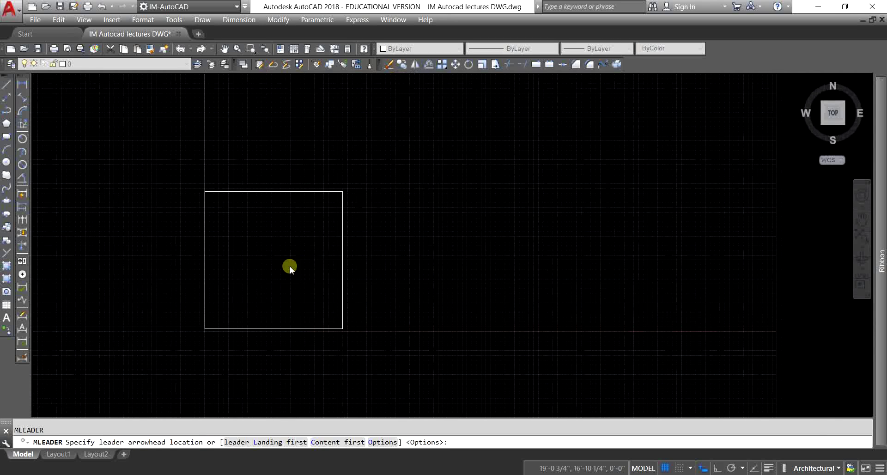
{"action": "left_click", "coordinate": [340, 239]}
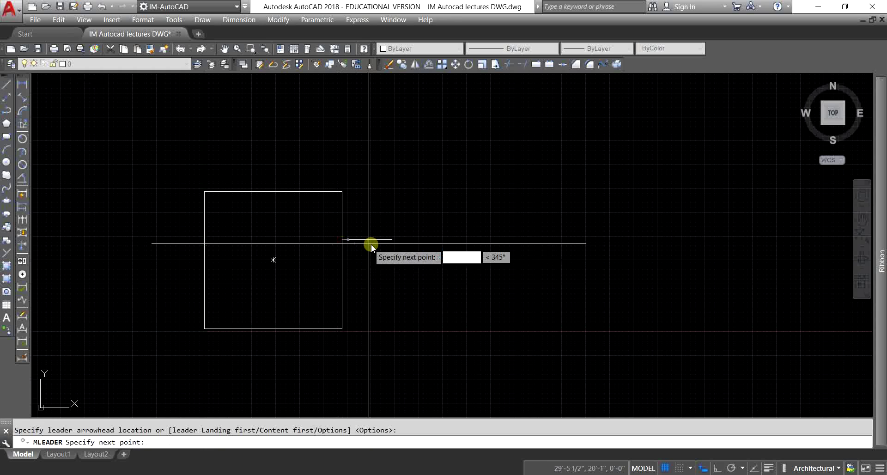
{"action": "left_click", "coordinate": [514, 248]}
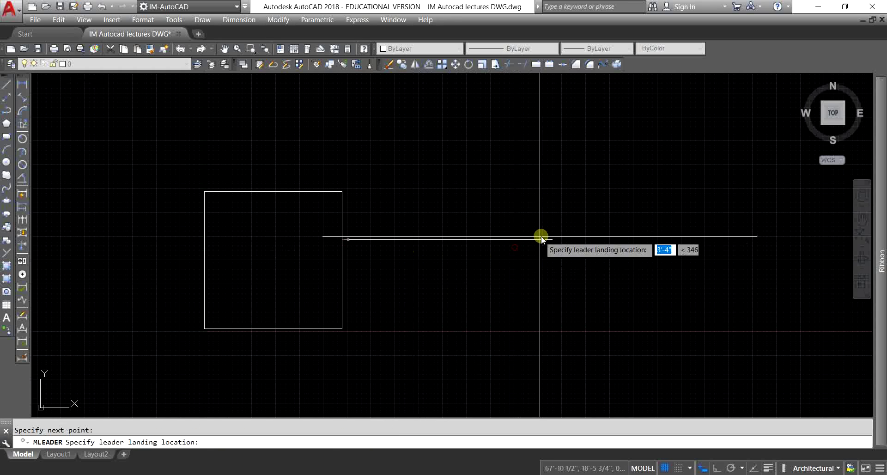
{"action": "left_click", "coordinate": [634, 163]}
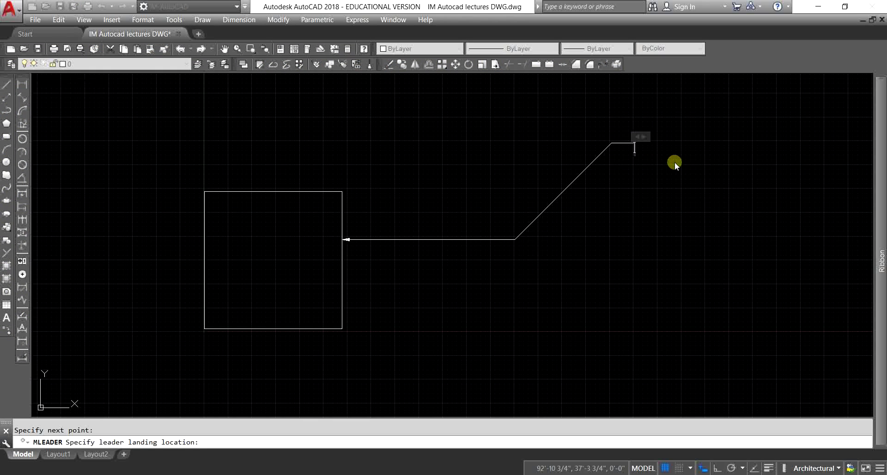
- Enter IM-AUTOCAD as the multileader's text and finish the annotation
{"action": "type", "text": "IM-AUTOCAD"}
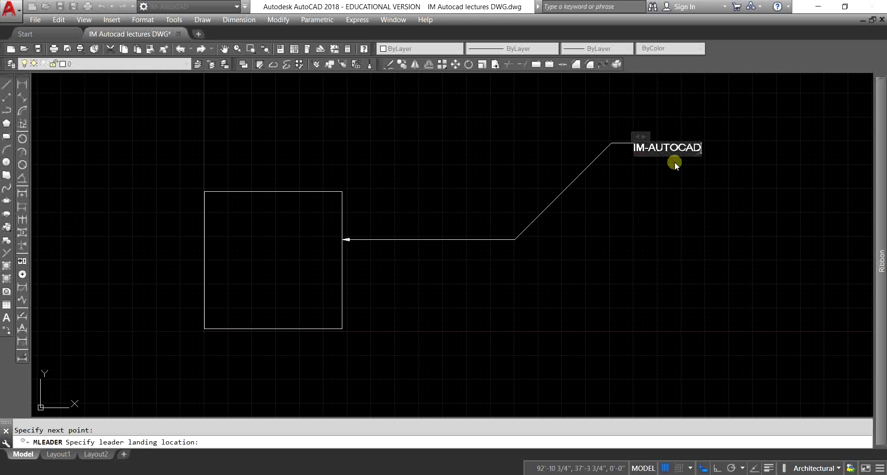
{"action": "left_click", "coordinate": [678, 195]}
{"action": "scroll", "coordinate": [669, 166], "scroll_direction": "up", "scroll_amount": 2}
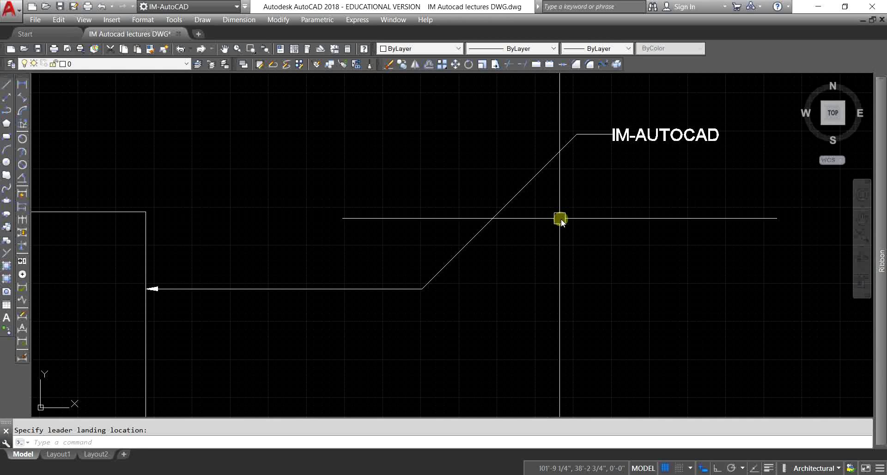
{"action": "key", "text": "Escape"}
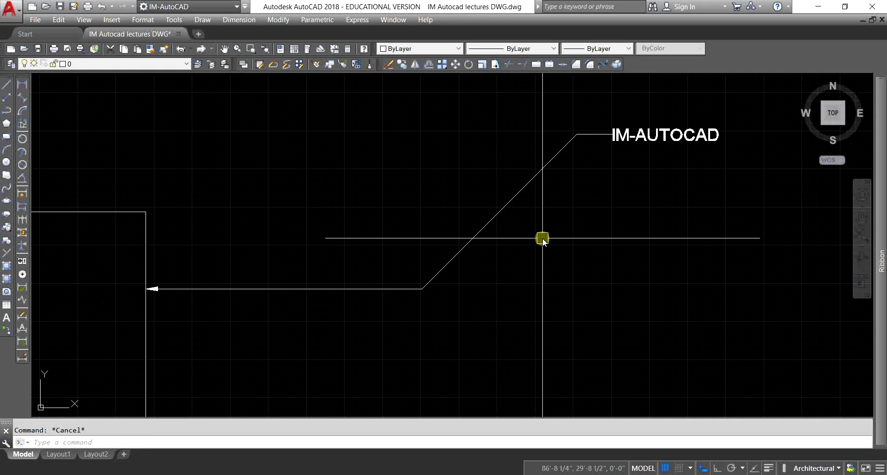
- Open the Standard multileader style for modification and show its leader format settings
{"action": "scroll", "coordinate": [550, 253], "scroll_direction": "down", "scroll_amount": 3}
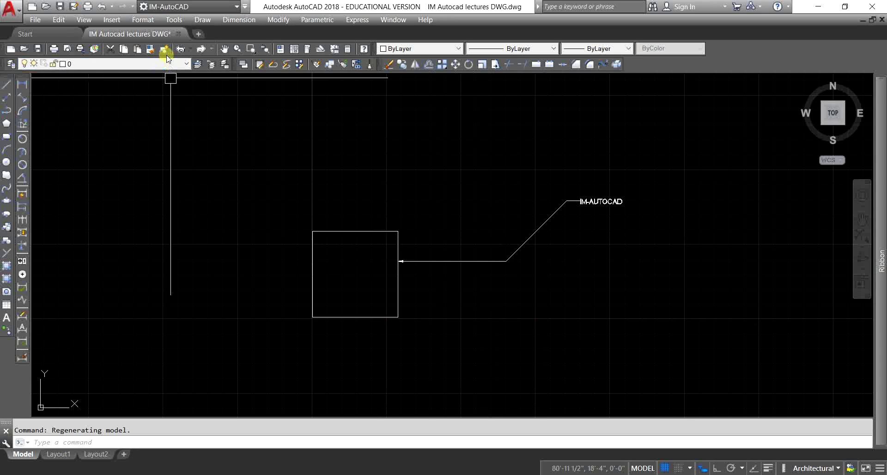
{"action": "left_click", "coordinate": [143, 20]}
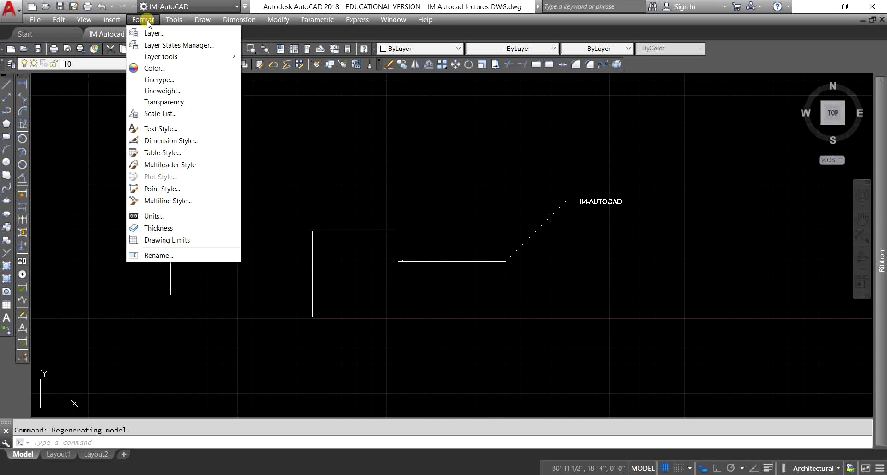
{"action": "left_click", "coordinate": [193, 166]}
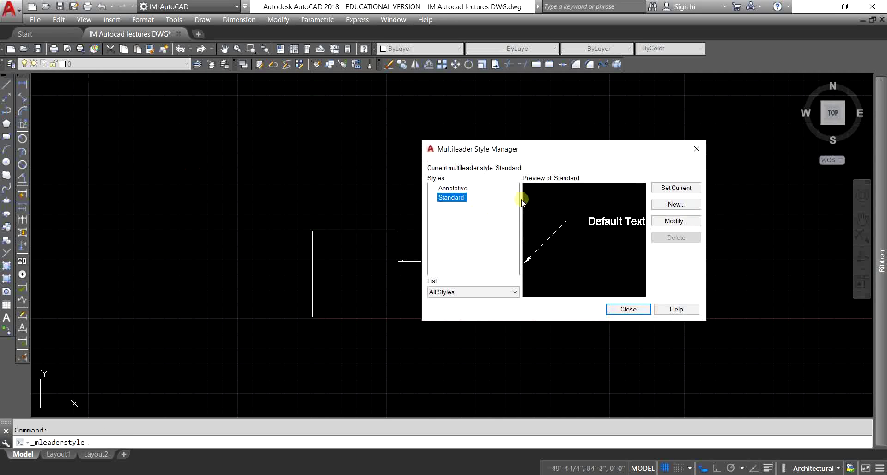
{"action": "left_click", "coordinate": [676, 221]}
{"action": "left_click_drag", "start_coordinate": [577, 112], "coordinate": [640, 132]}
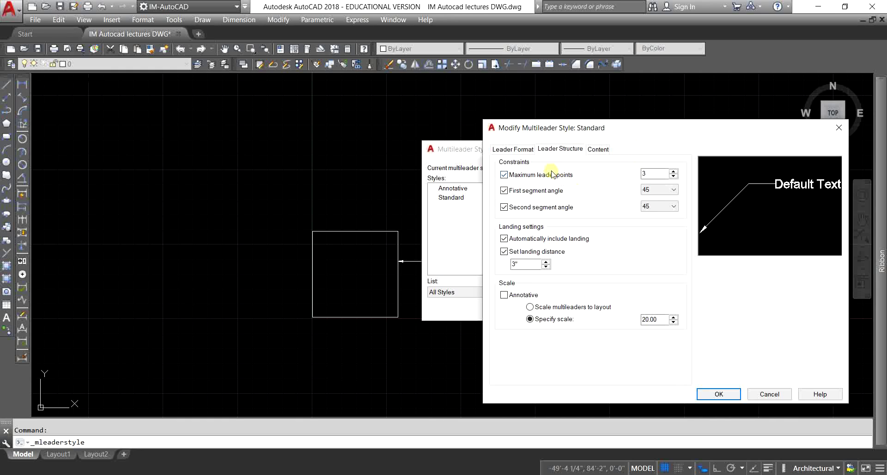
{"action": "left_click", "coordinate": [512, 149]}
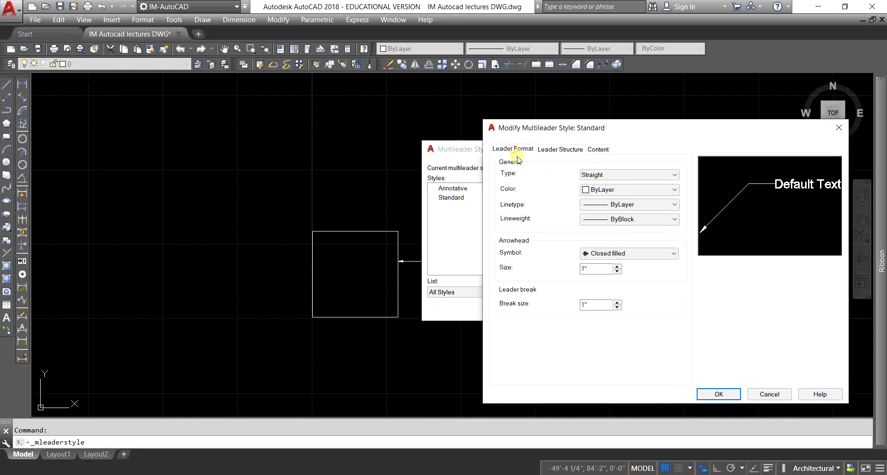
- Try the Spline leader type in the Standard style and return it to Straight
{"action": "left_click", "coordinate": [593, 176]}
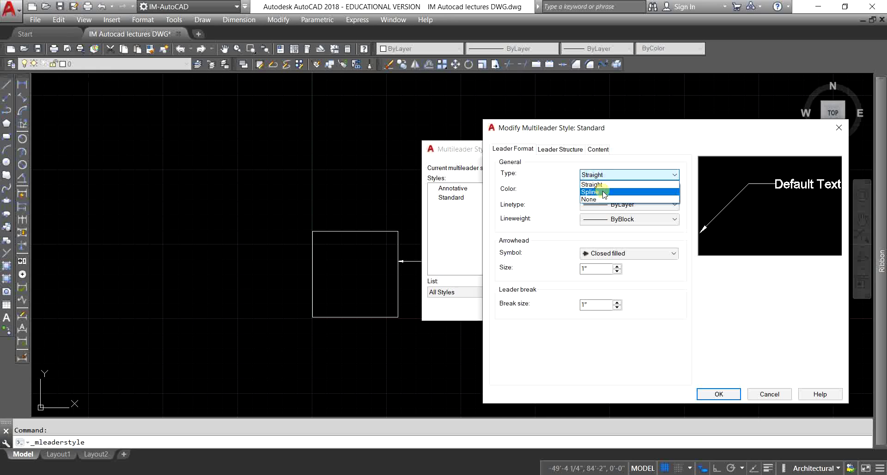
{"action": "left_click", "coordinate": [604, 192]}
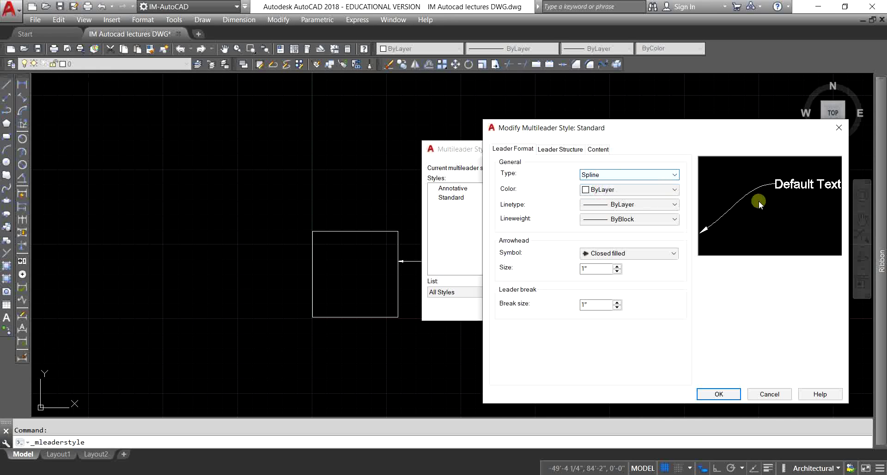
{"action": "left_click", "coordinate": [612, 181]}
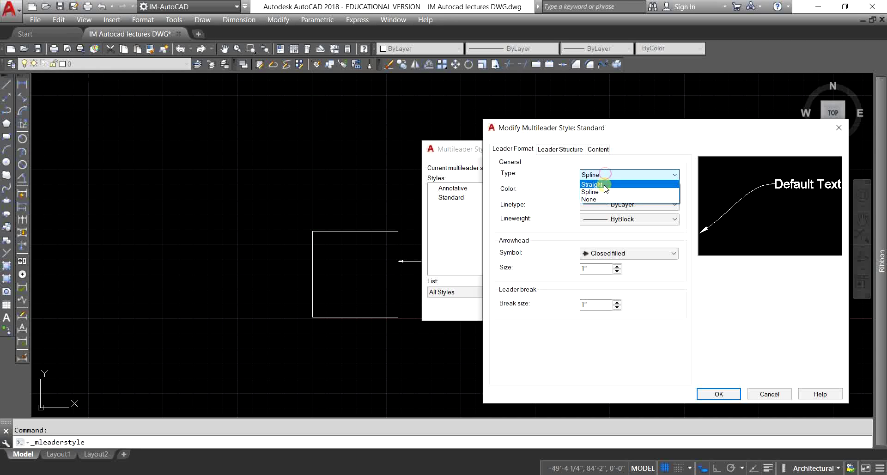
{"action": "left_click", "coordinate": [603, 184]}
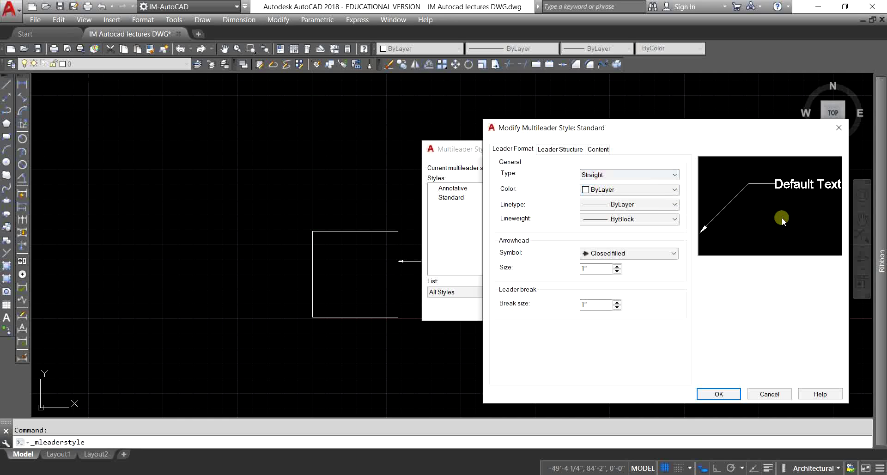
- Set the style's leader color to Cyan and its linetype to ACAD_ISO03W100
{"action": "left_click", "coordinate": [649, 192]}
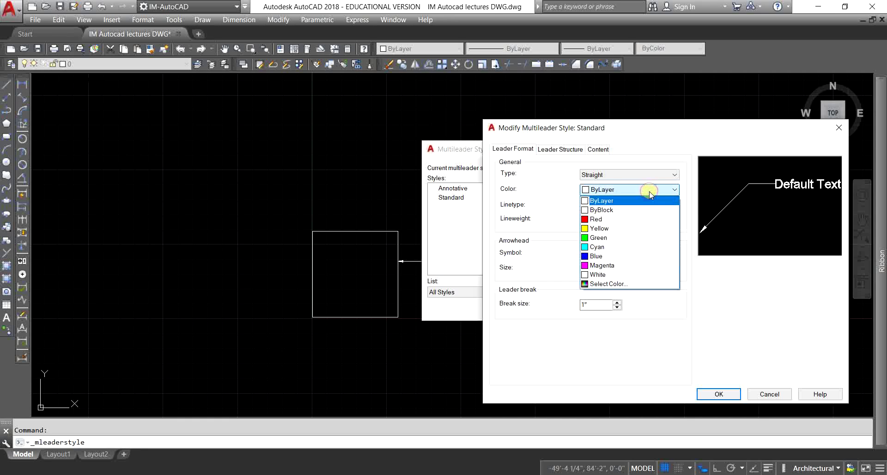
{"action": "left_click", "coordinate": [636, 246]}
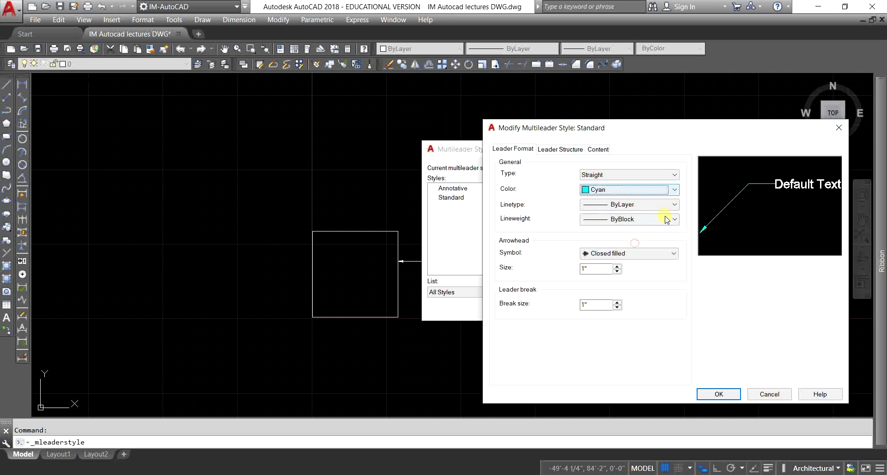
{"action": "left_click", "coordinate": [640, 207]}
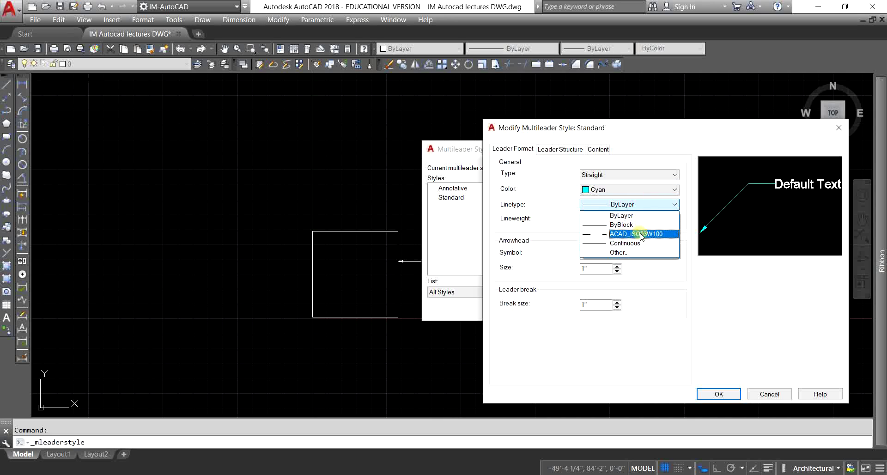
{"action": "left_click", "coordinate": [639, 232]}
{"action": "left_click", "coordinate": [638, 219]}
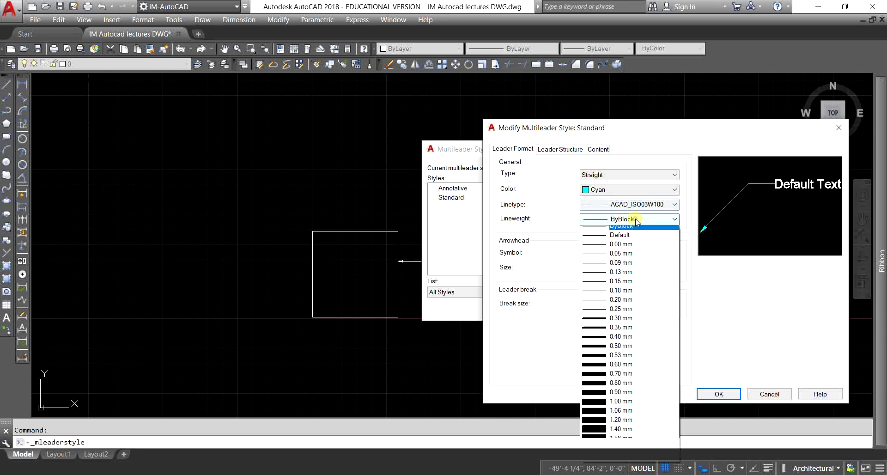
{"action": "left_click", "coordinate": [557, 235]}
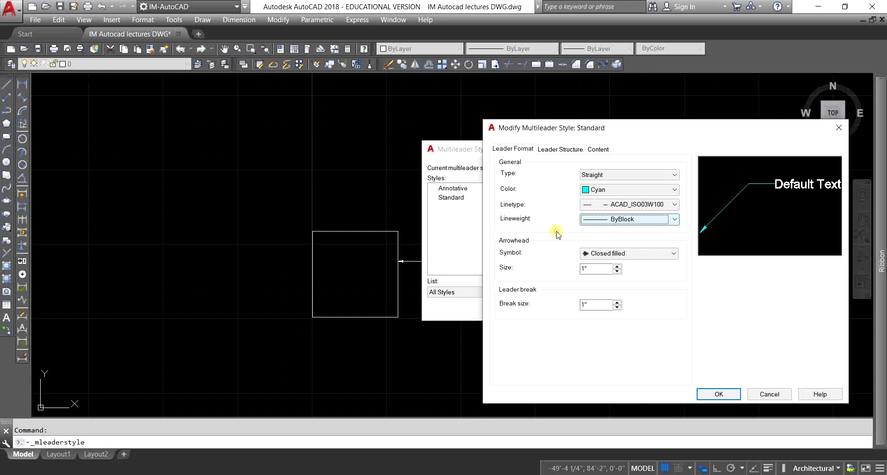
- Set the leader arrowhead size to 2" in the Standard multileader style
{"action": "left_click", "coordinate": [640, 254]}
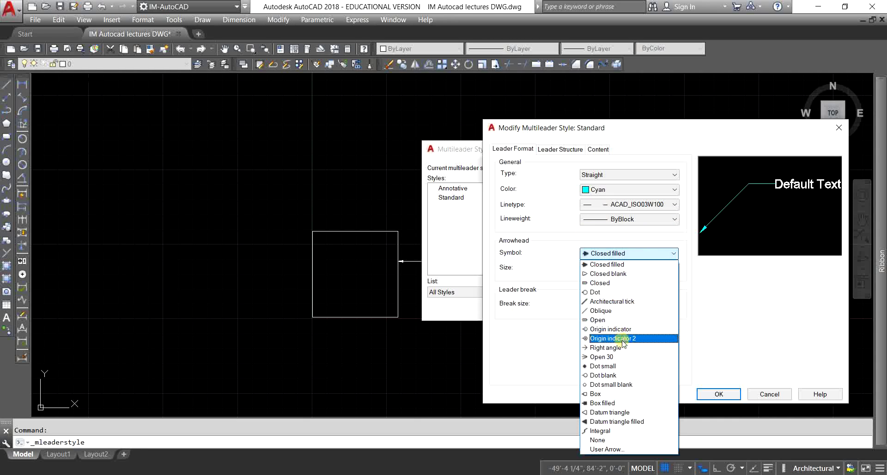
{"action": "left_click", "coordinate": [550, 268]}
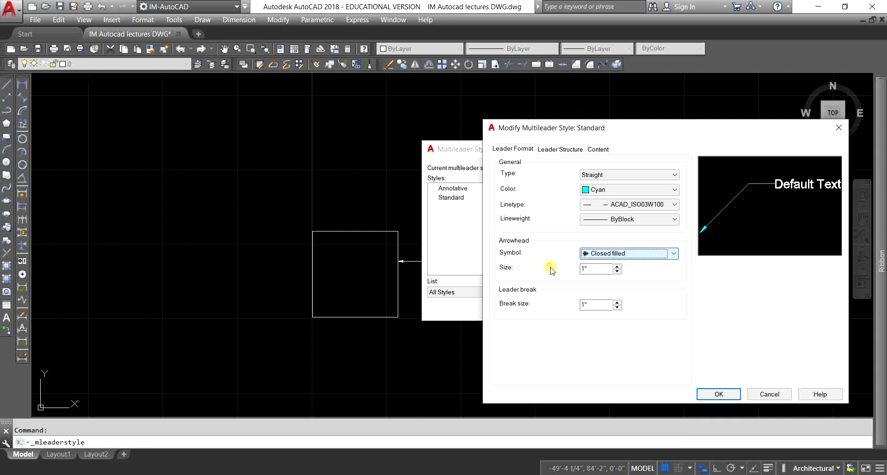
{"action": "left_click", "coordinate": [594, 269]}
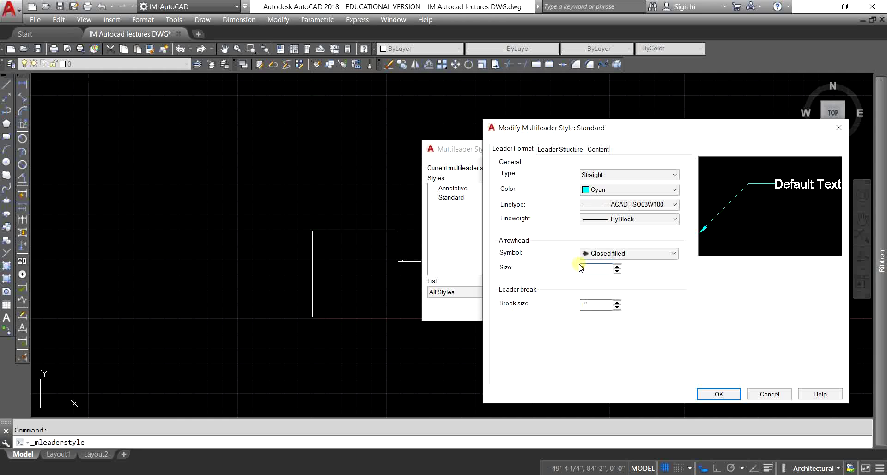
{"action": "type", "text": "2"}
- Set the leader type to Spline, save the style changes and make Standard the current multileader style
{"action": "left_click", "coordinate": [599, 175]}
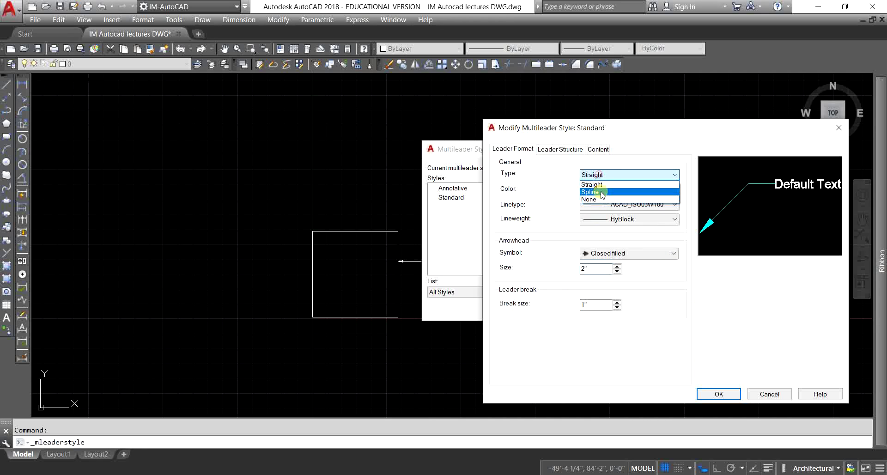
{"action": "left_click", "coordinate": [603, 189]}
{"action": "left_click", "coordinate": [719, 394]}
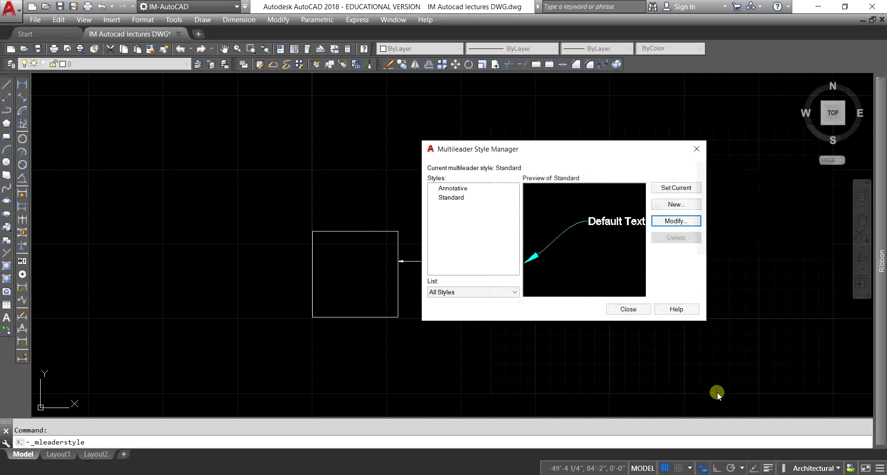
{"action": "left_click", "coordinate": [676, 189]}
{"action": "left_click", "coordinate": [628, 309]}
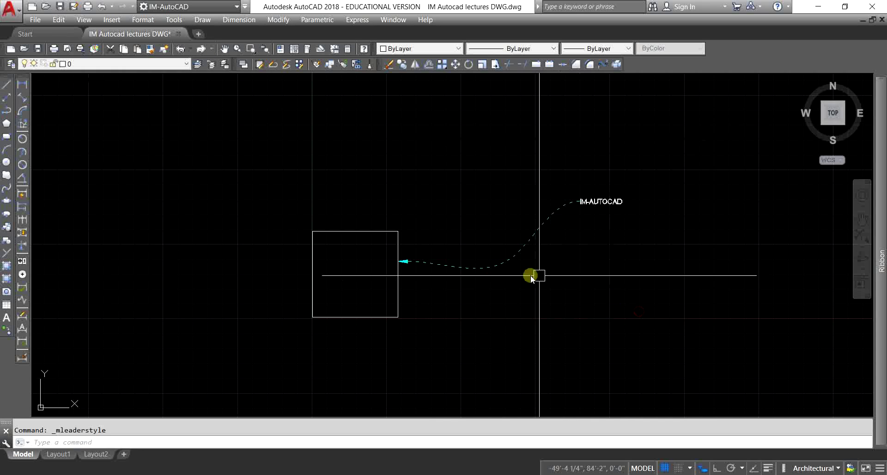
{"action": "scroll", "coordinate": [414, 273], "scroll_direction": "up", "scroll_amount": 2}
{"action": "middle_click_drag", "start_coordinate": [491, 313], "coordinate": [359, 355]}
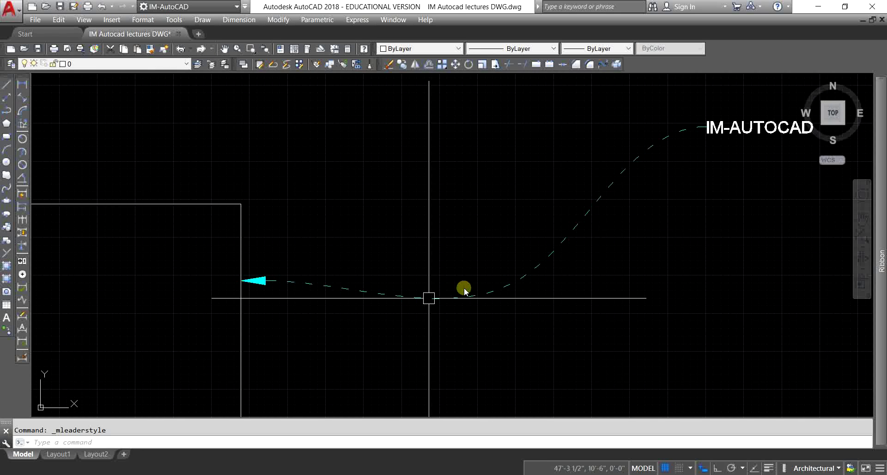
{"action": "scroll", "coordinate": [488, 297], "scroll_direction": "down", "scroll_amount": 2}
{"action": "key", "text": "Escape"}
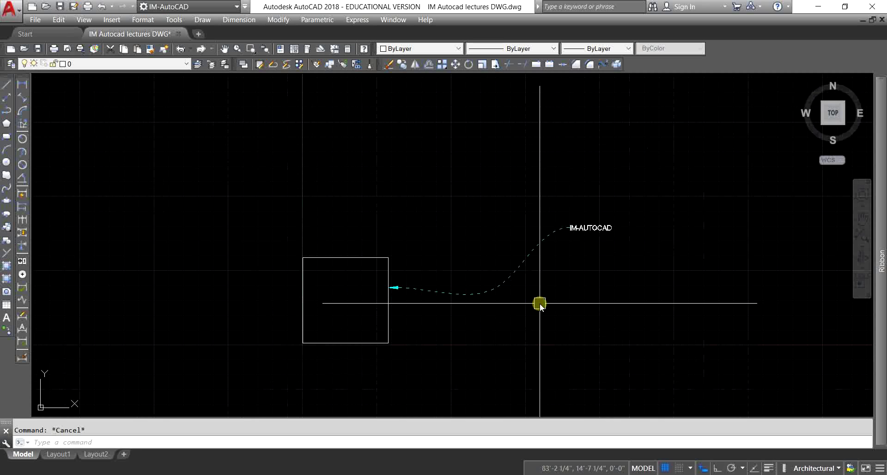
- Draw a multileader pointing at the square's left edge, with its bend about 25' to the left and its landing about 14' above the bend
{"action": "type", "text": "mld"}
{"action": "key", "text": "Return"}
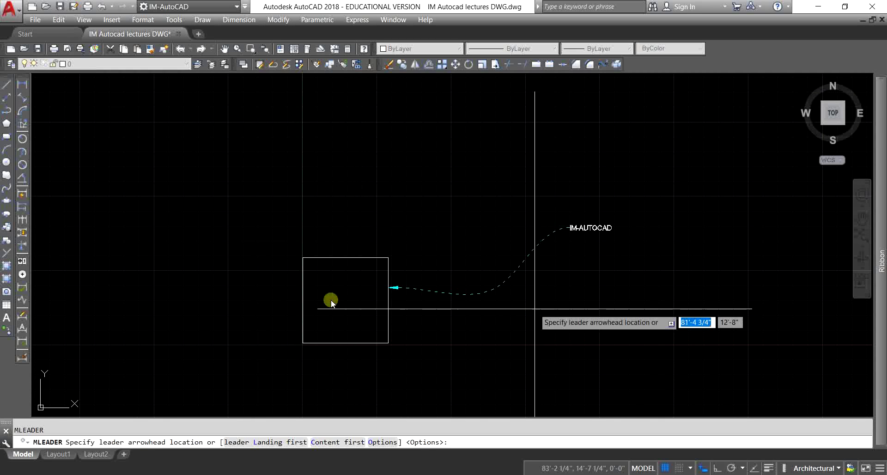
{"action": "left_click", "coordinate": [301, 293]}
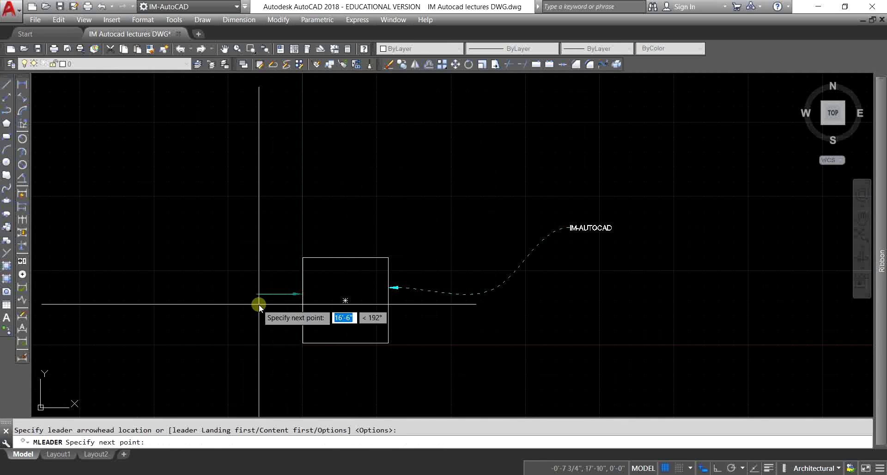
{"action": "middle_click_drag", "start_coordinate": [257, 303], "coordinate": [446, 284]}
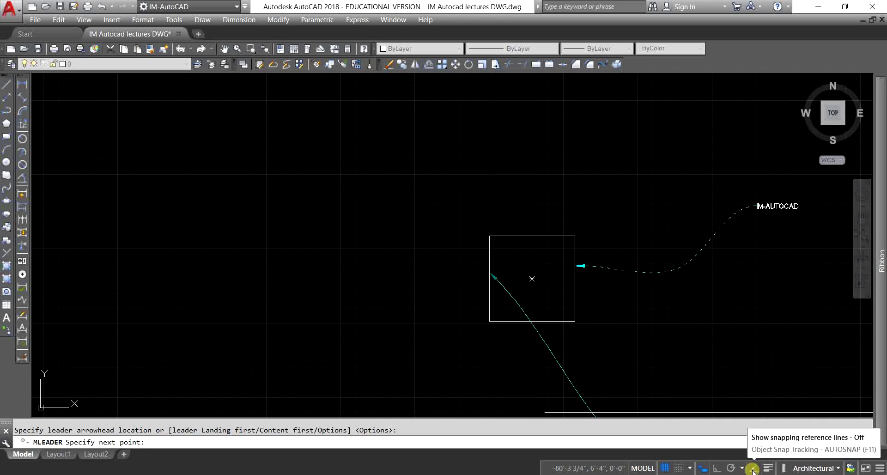
{"action": "left_click", "coordinate": [716, 469]}
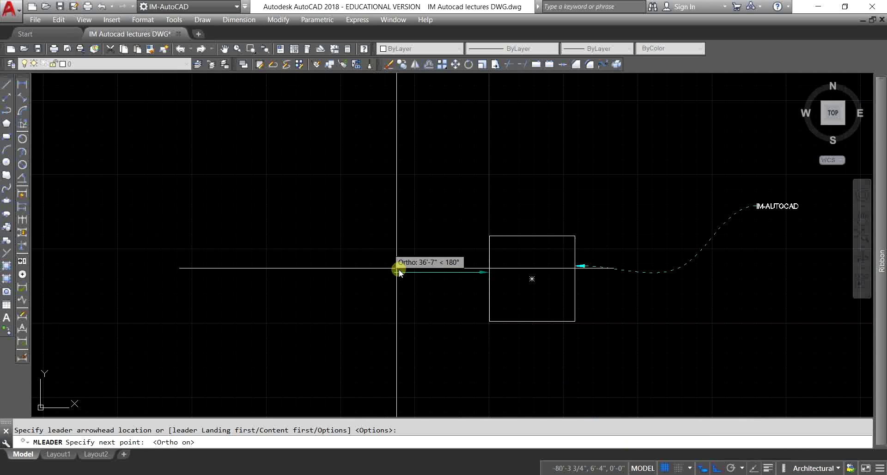
{"action": "scroll", "coordinate": [409, 260], "scroll_direction": "up", "scroll_amount": 4}
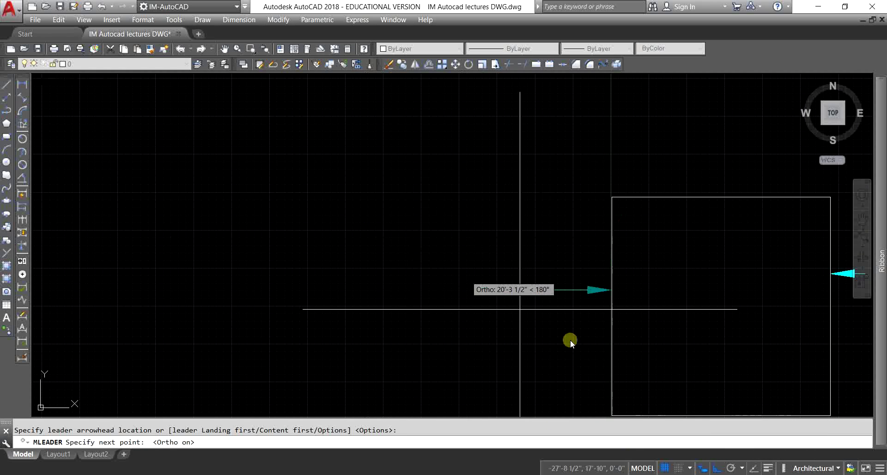
{"action": "left_click", "coordinate": [716, 469]}
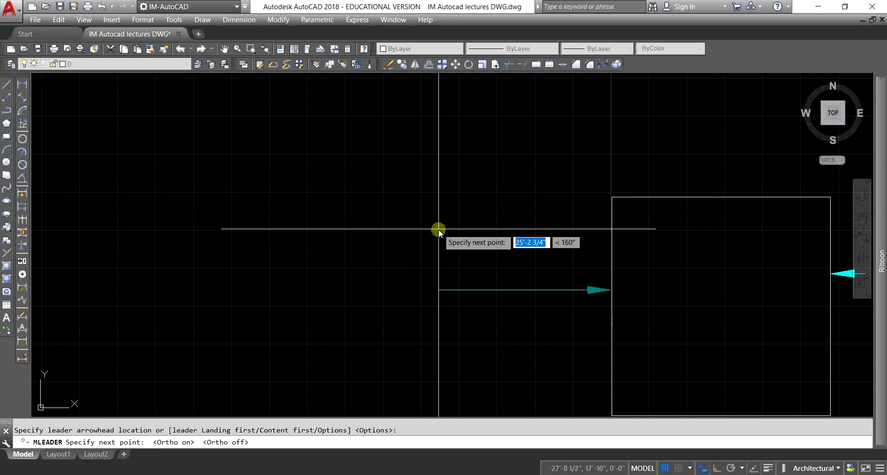
{"action": "left_click", "coordinate": [426, 237]}
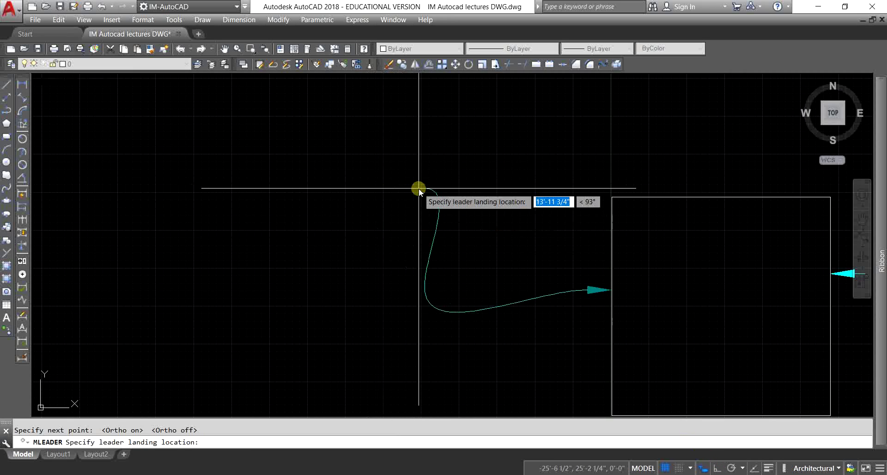
{"action": "left_click", "coordinate": [383, 190]}
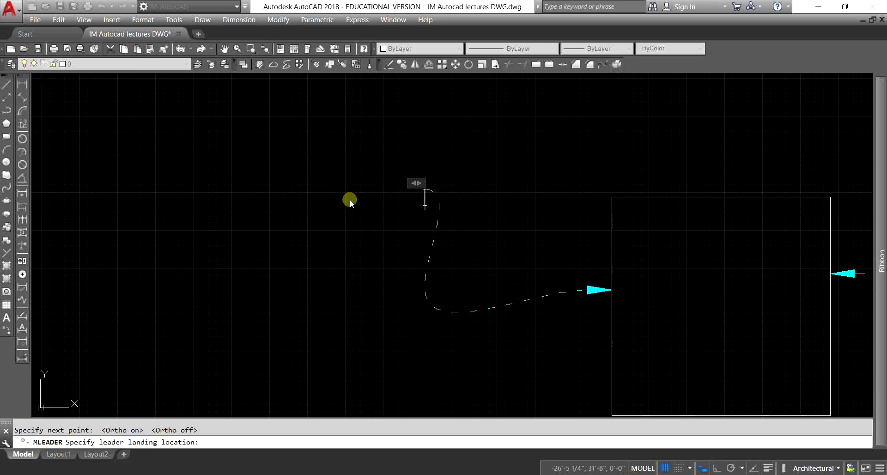
- Enter IM-AUTOCAD as the text of the multileader beside the square's left edge and finish it
{"action": "type", "text": "IM-AU"}
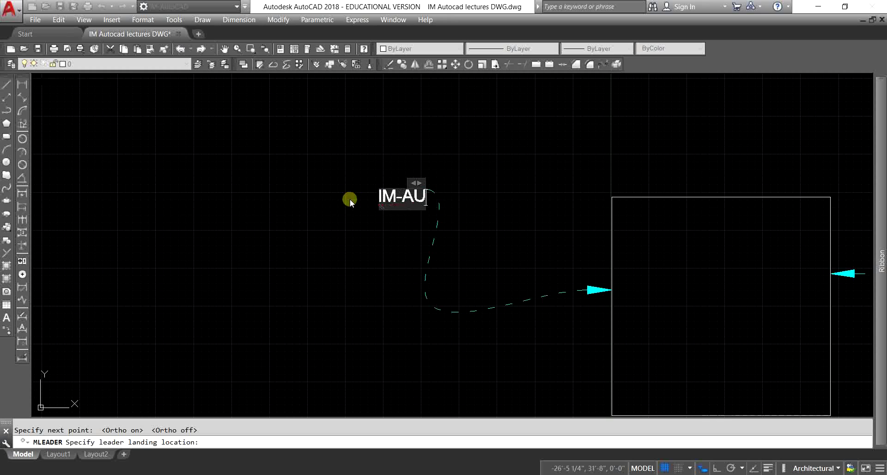
{"action": "type", "text": "TOCAD"}
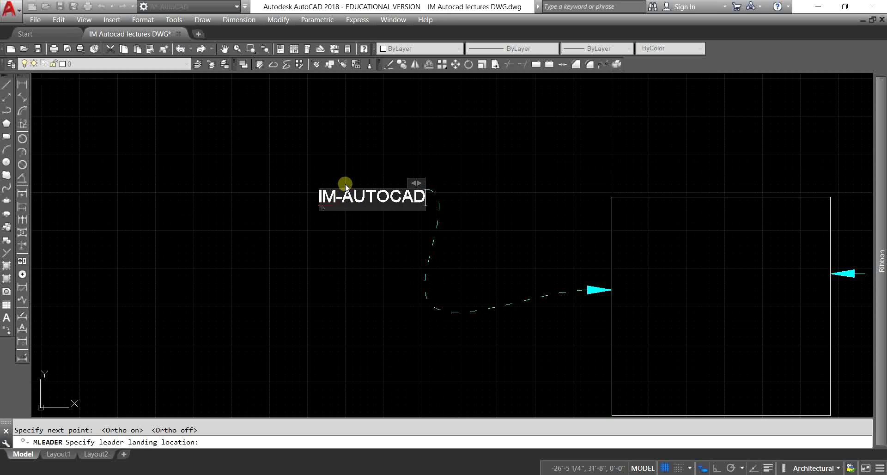
{"action": "left_click", "coordinate": [325, 237]}
- Open the Standard multileader style for modification and set its leader type to Straight
{"action": "scroll", "coordinate": [228, 198], "scroll_direction": "down", "scroll_amount": 1}
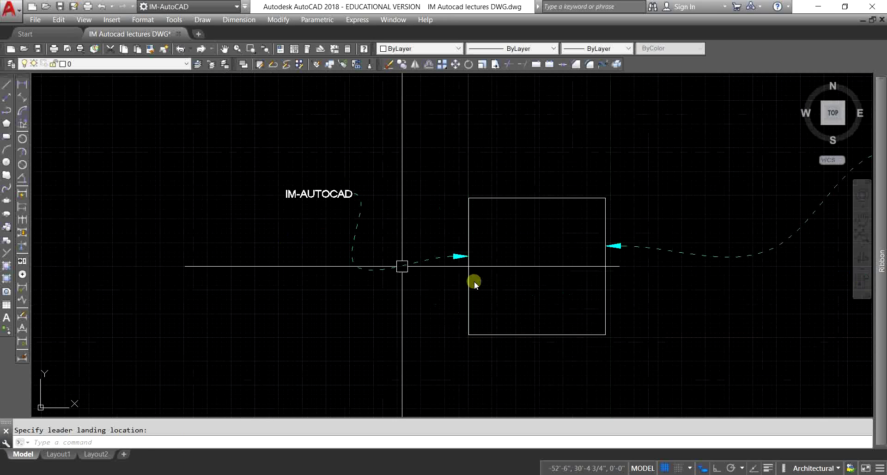
{"action": "middle_click_drag", "start_coordinate": [491, 307], "coordinate": [277, 320]}
{"action": "scroll", "coordinate": [479, 259], "scroll_direction": "down", "scroll_amount": 2}
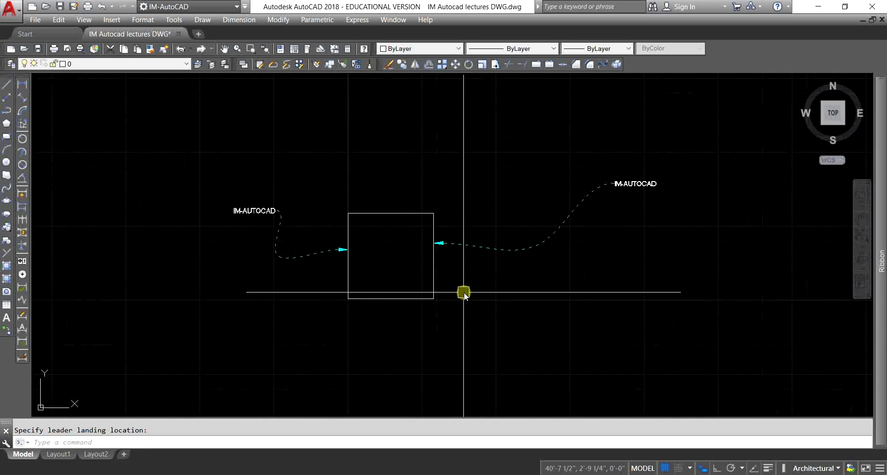
{"action": "scroll", "coordinate": [478, 296], "scroll_direction": "up", "scroll_amount": 2}
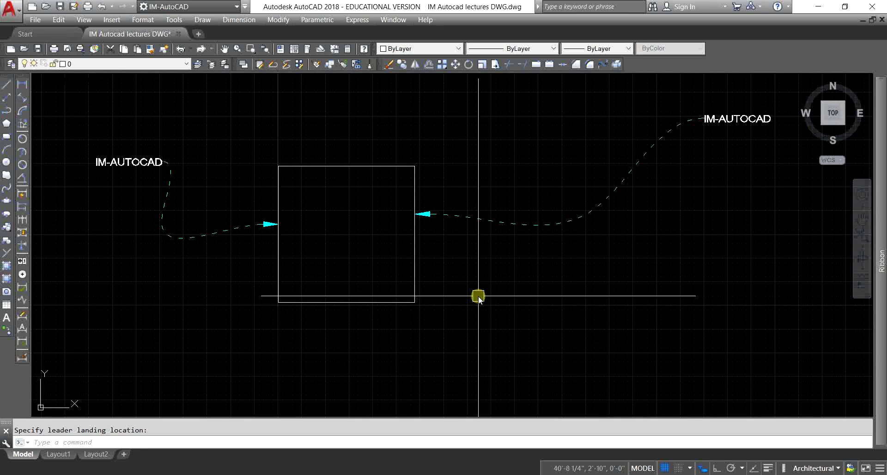
{"action": "left_click", "coordinate": [147, 21]}
{"action": "left_click", "coordinate": [179, 165]}
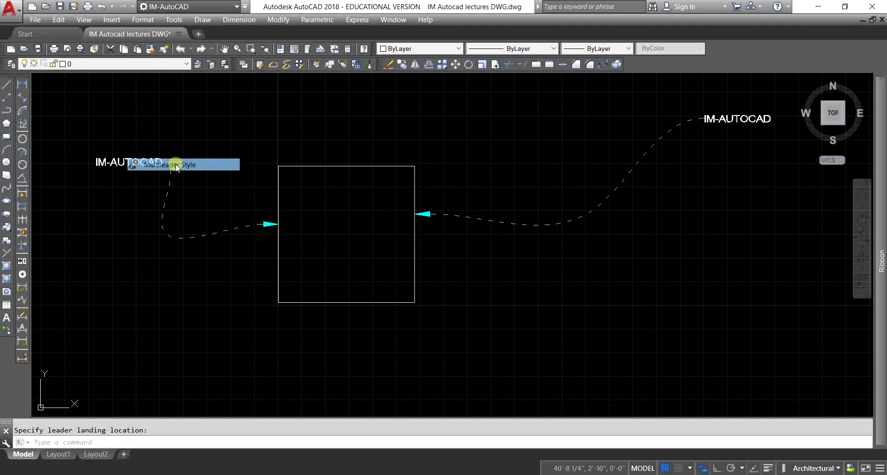
{"action": "left_click", "coordinate": [677, 220]}
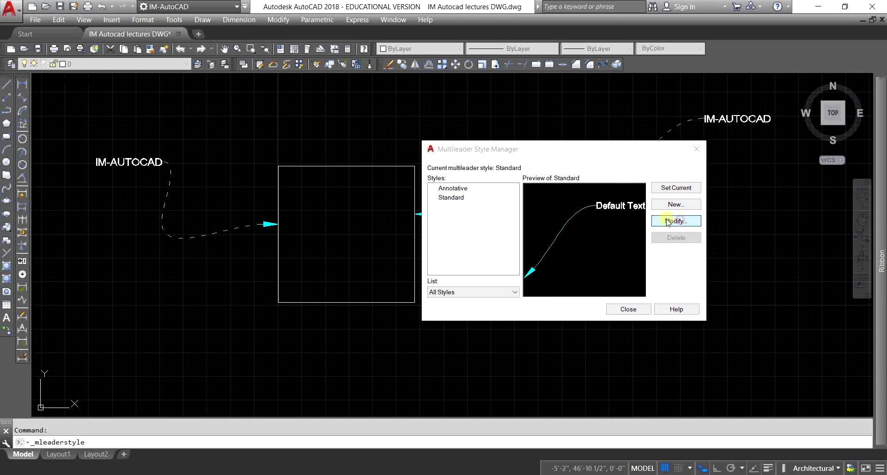
{"action": "left_click", "coordinate": [613, 175]}
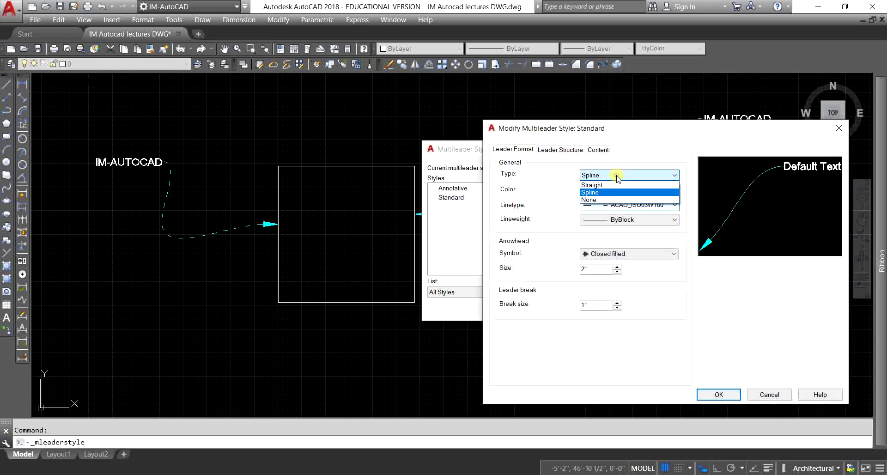
{"action": "left_click", "coordinate": [614, 184]}
- Set the style's leader color to Red and its linetype to ByLayer, keeping the Closed filled arrowhead symbol
{"action": "left_click", "coordinate": [614, 190]}
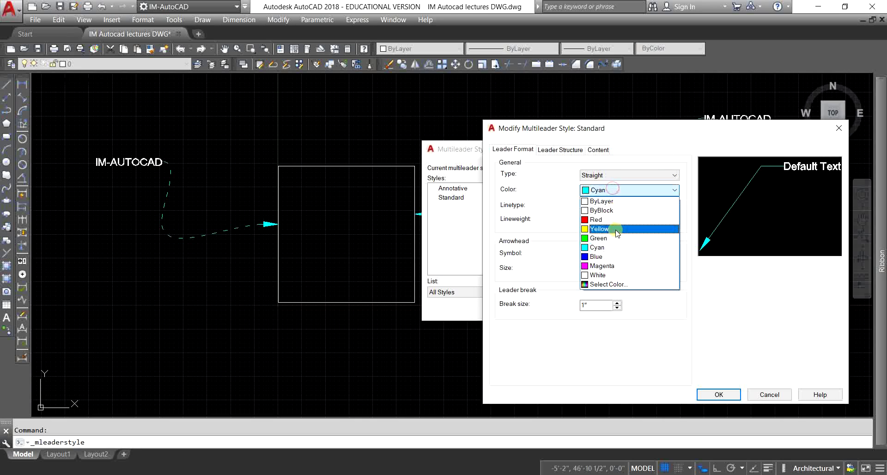
{"action": "left_click", "coordinate": [617, 220]}
{"action": "left_click", "coordinate": [619, 205]}
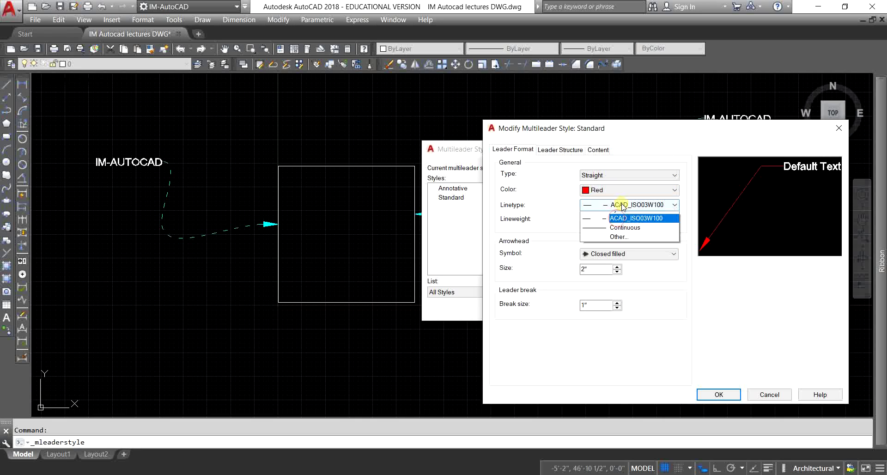
{"action": "left_click", "coordinate": [637, 216]}
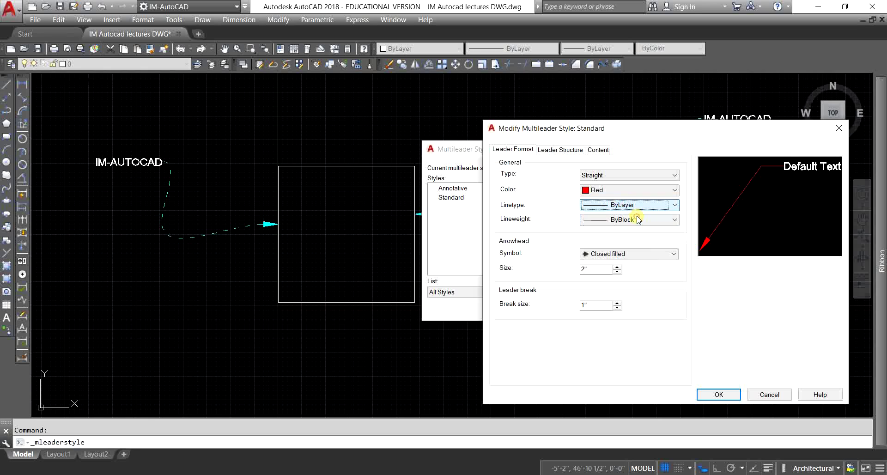
{"action": "left_click", "coordinate": [589, 269]}
{"action": "left_click", "coordinate": [619, 256]}
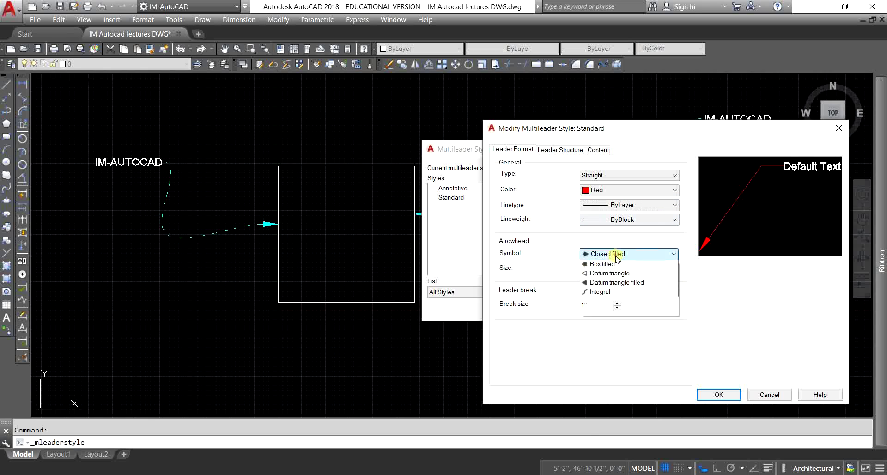
{"action": "left_click", "coordinate": [617, 254]}
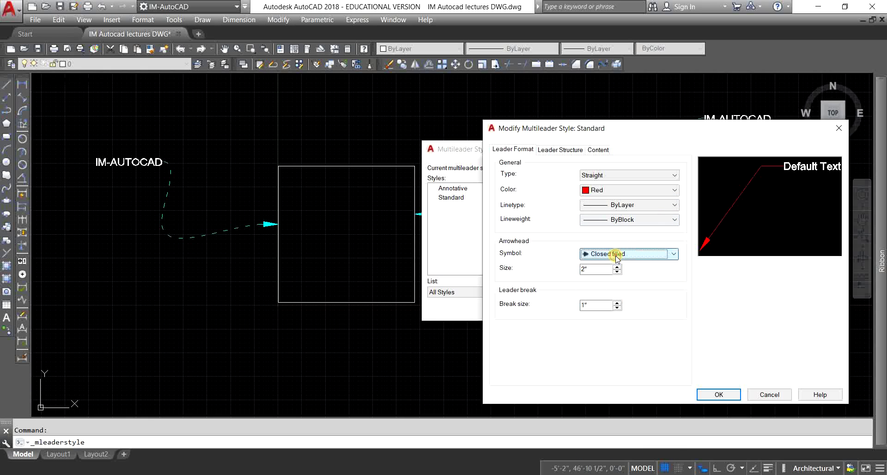
- Set both the first and second segment angle constraints of the leader structure to 0
{"action": "left_click", "coordinate": [561, 150]}
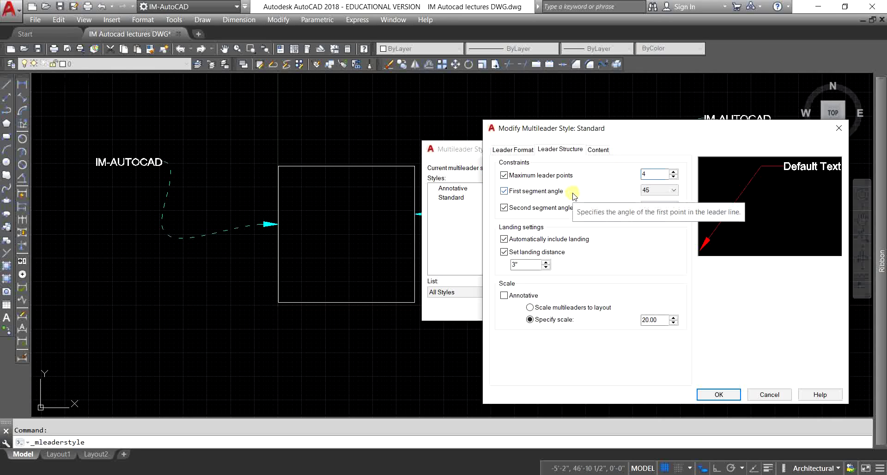
{"action": "left_click", "coordinate": [659, 192]}
{"action": "left_click", "coordinate": [658, 198]}
{"action": "left_click", "coordinate": [662, 208]}
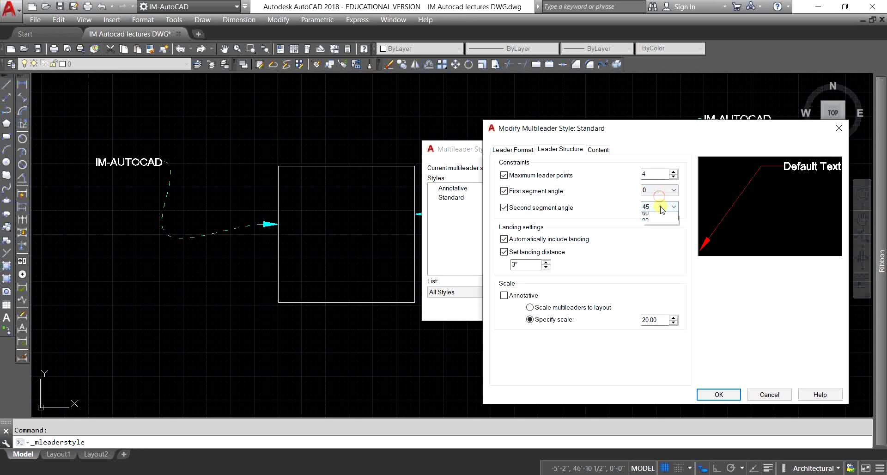
{"action": "left_click", "coordinate": [654, 216]}
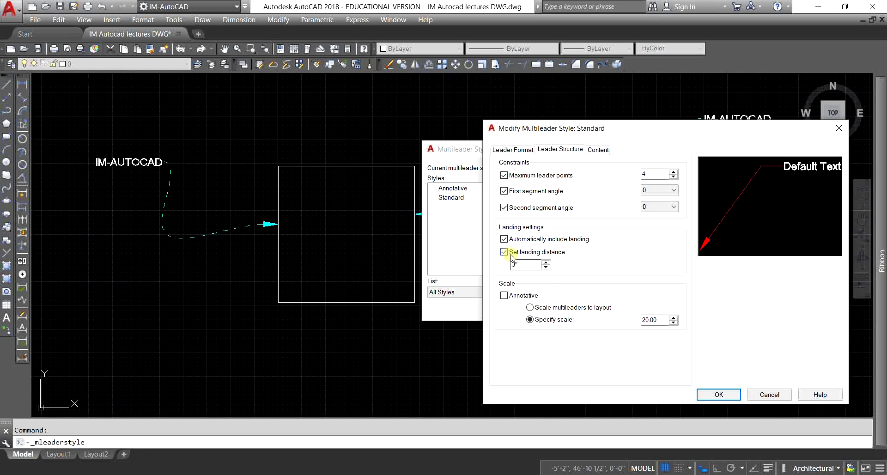
- Turn off automatic landing inclusion, save the style changes and make Standard the current multileader style
{"action": "left_click", "coordinate": [537, 240]}
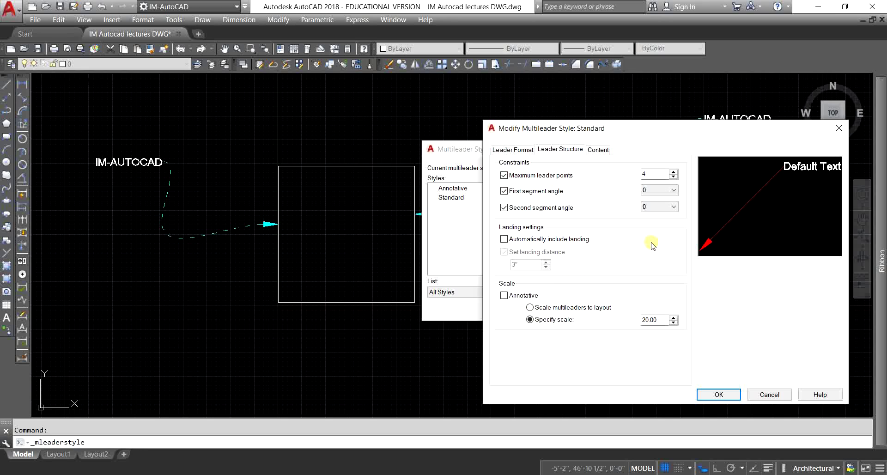
{"action": "left_click", "coordinate": [719, 394]}
{"action": "left_click", "coordinate": [676, 188]}
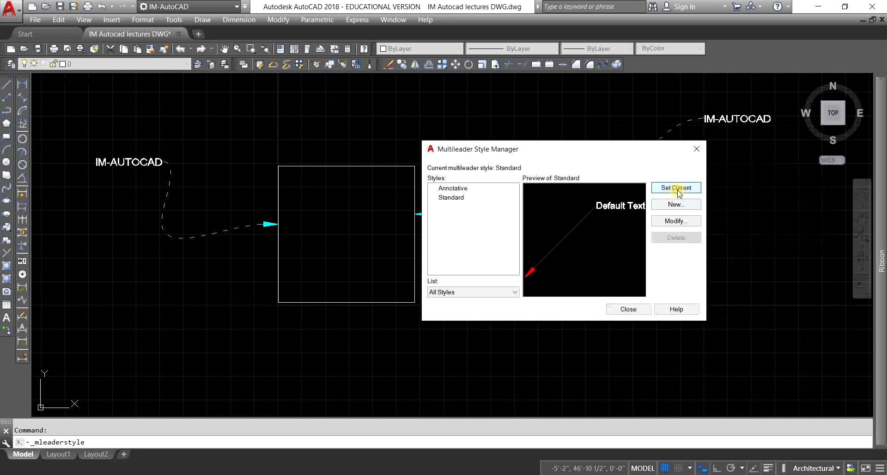
{"action": "left_click", "coordinate": [628, 308]}
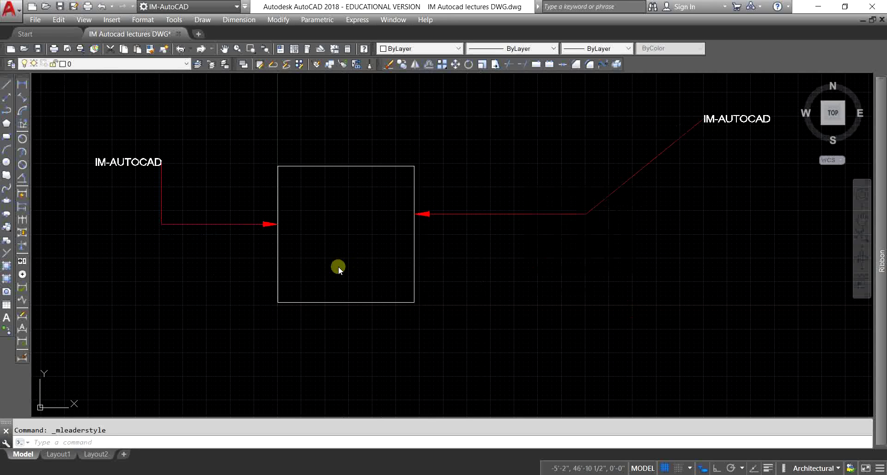
{"action": "middle_click_drag", "start_coordinate": [338, 265], "coordinate": [313, 297]}
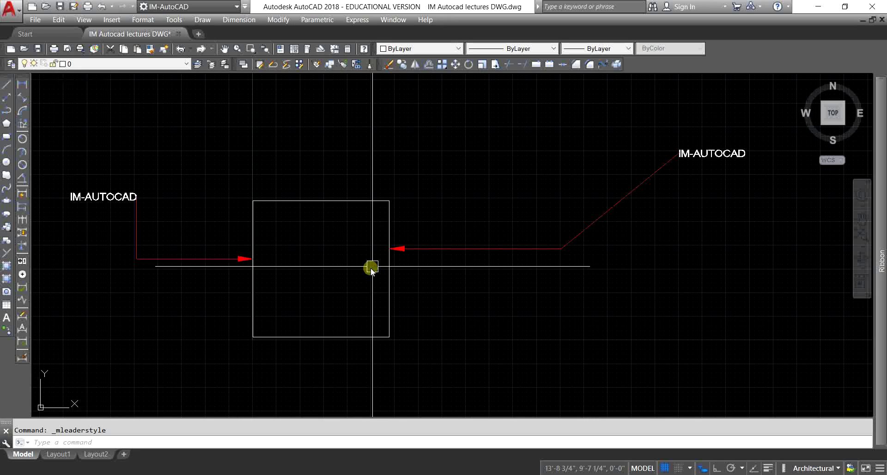
{"action": "middle_click_drag", "start_coordinate": [371, 268], "coordinate": [467, 294]}
{"action": "type", "text": "ML"}
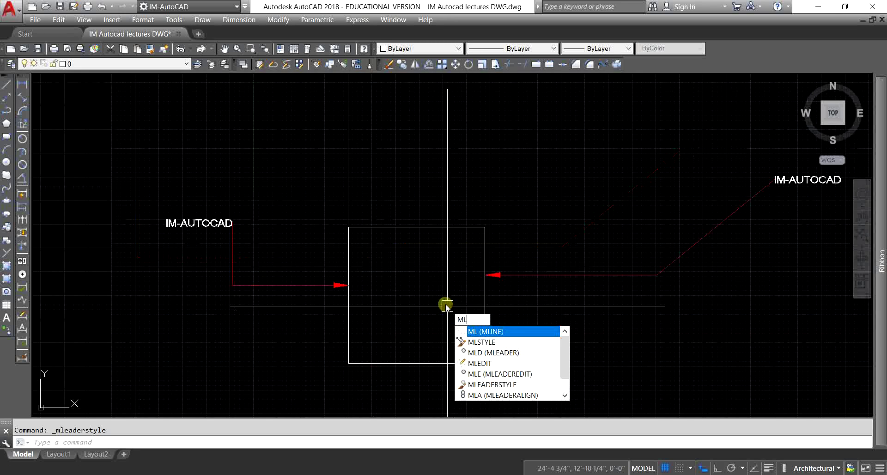
{"action": "type", "text": "EAD"}
{"action": "key", "text": "Return"}
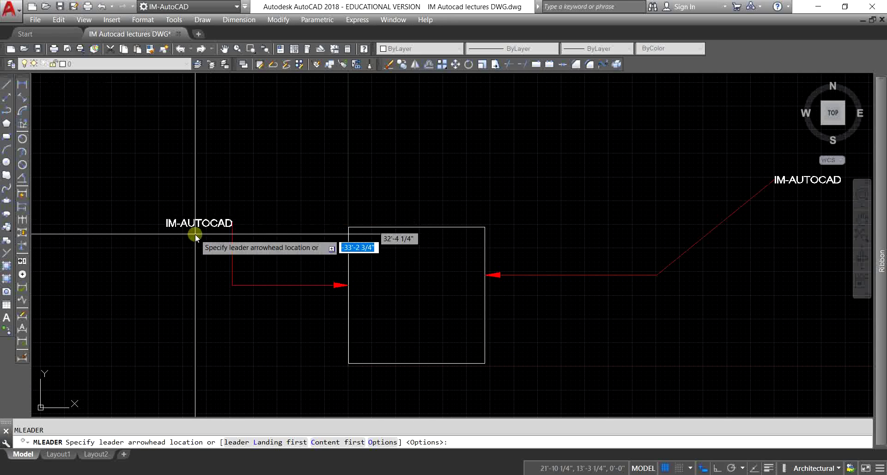
{"action": "middle_click_drag", "start_coordinate": [467, 290], "coordinate": [464, 363]}
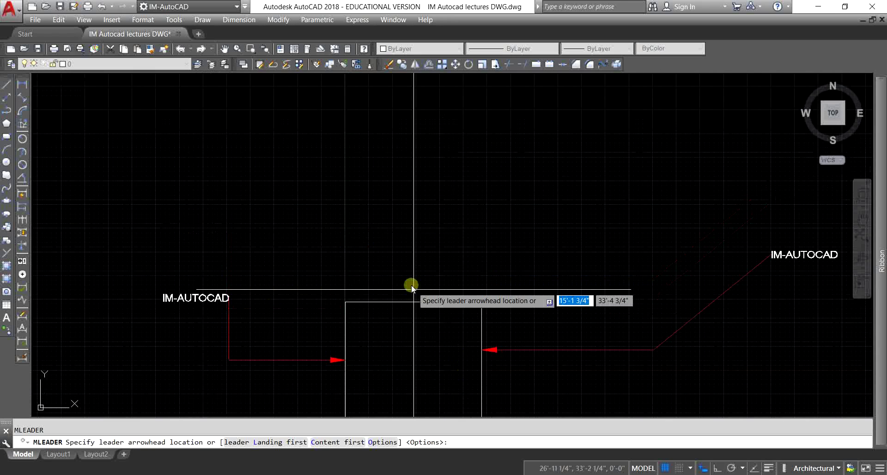
{"action": "left_click", "coordinate": [398, 302]}
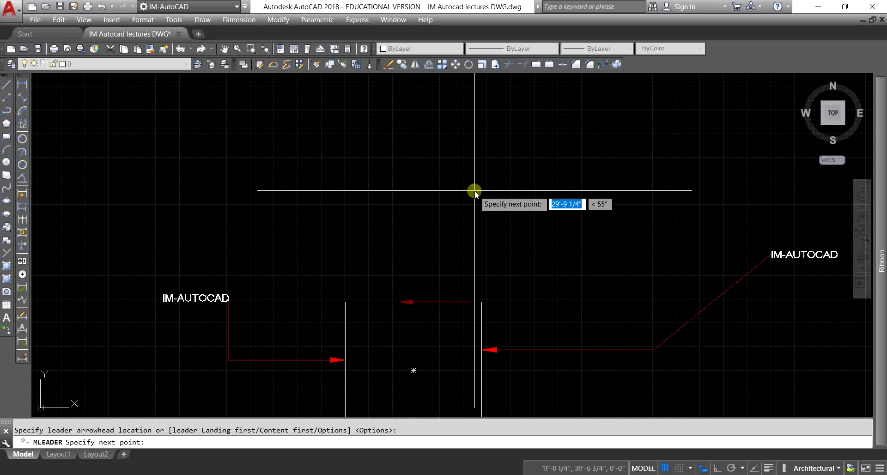
{"action": "key", "text": "Escape"}
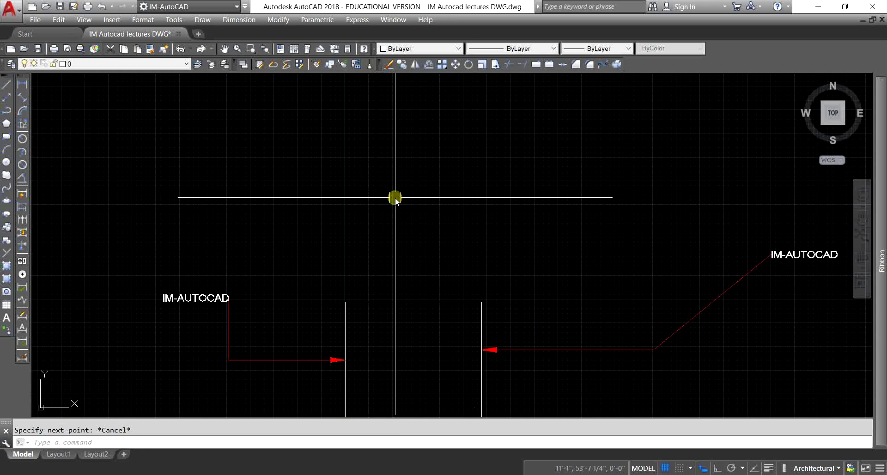
{"action": "type", "text": "MLD"}
{"action": "key", "text": "Return"}
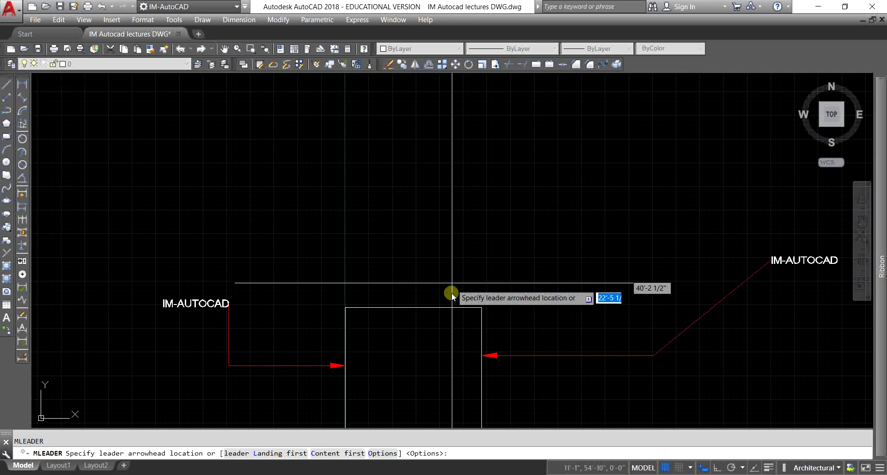
{"action": "left_click", "coordinate": [441, 307]}
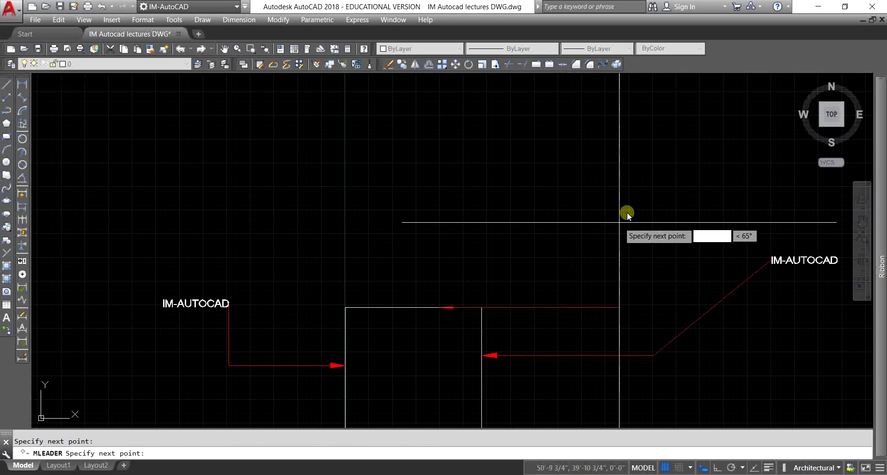
{"action": "middle_click_drag", "start_coordinate": [616, 251], "coordinate": [519, 244]}
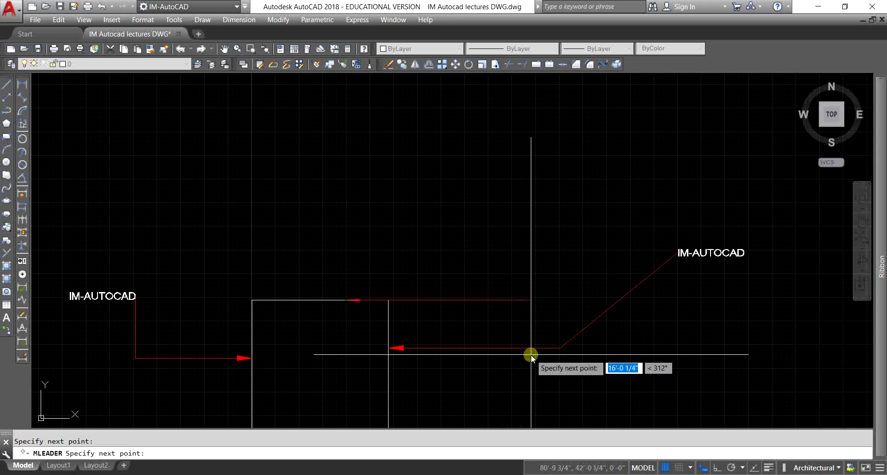
- Turn on Ortho mode and cancel the unfinished multileader on the square's top edge
{"action": "left_click", "coordinate": [715, 469]}
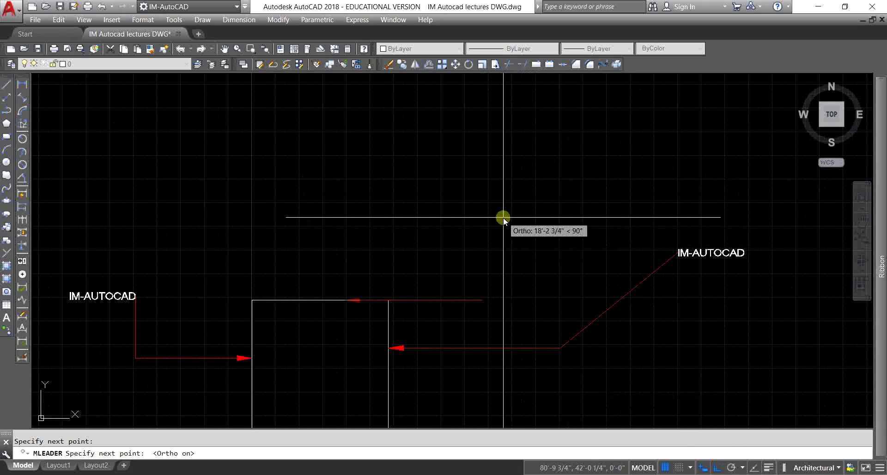
{"action": "key", "text": "Escape"}
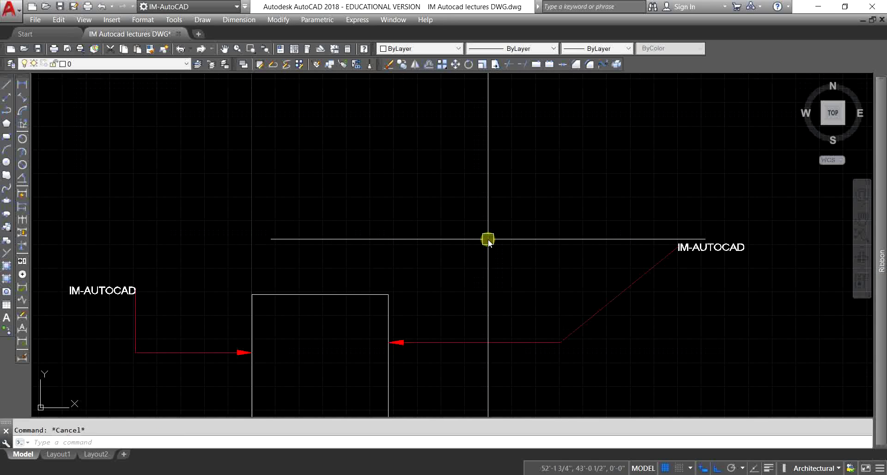
{"action": "key", "text": "Escape"}
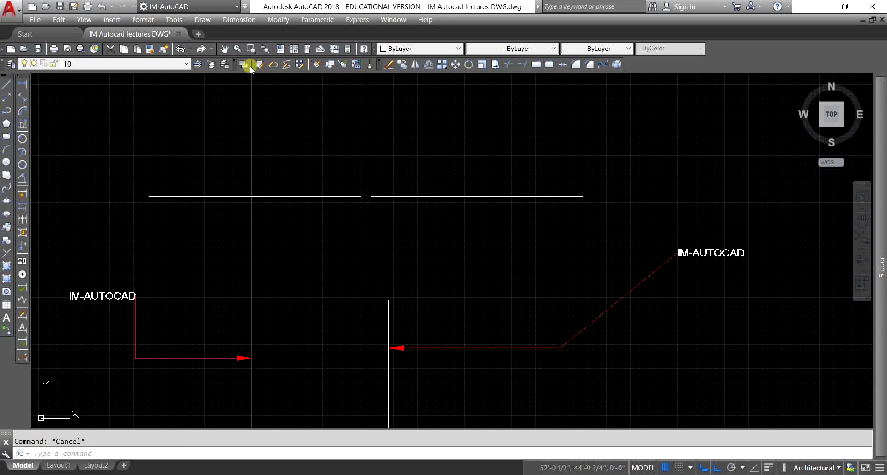
- Turn off the first and second segment angle constraints in the Standard multileader style and save the change
{"action": "left_click", "coordinate": [143, 19]}
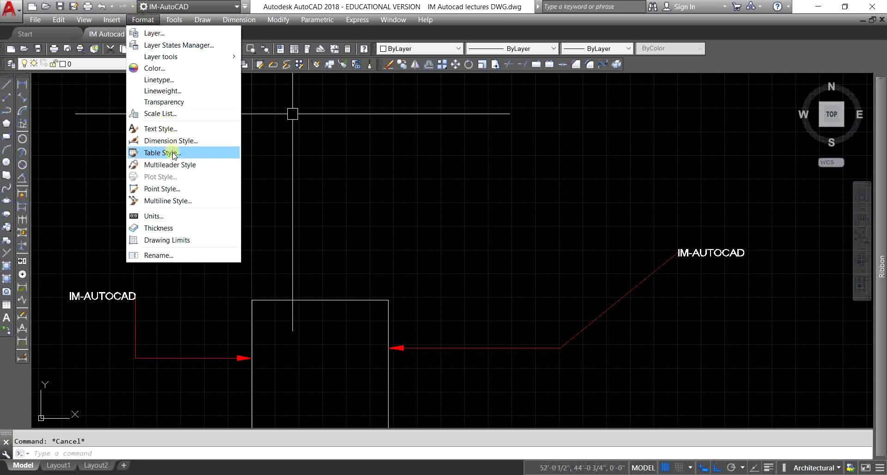
{"action": "left_click", "coordinate": [170, 165]}
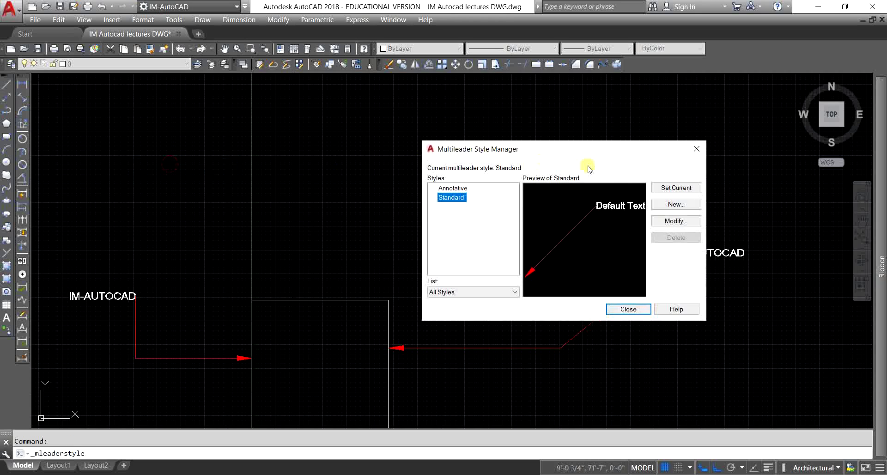
{"action": "left_click", "coordinate": [678, 221]}
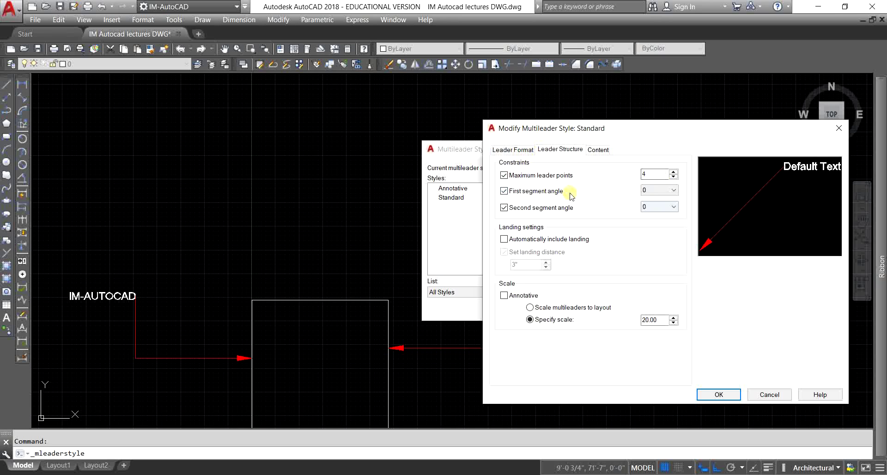
{"action": "left_click", "coordinate": [657, 190]}
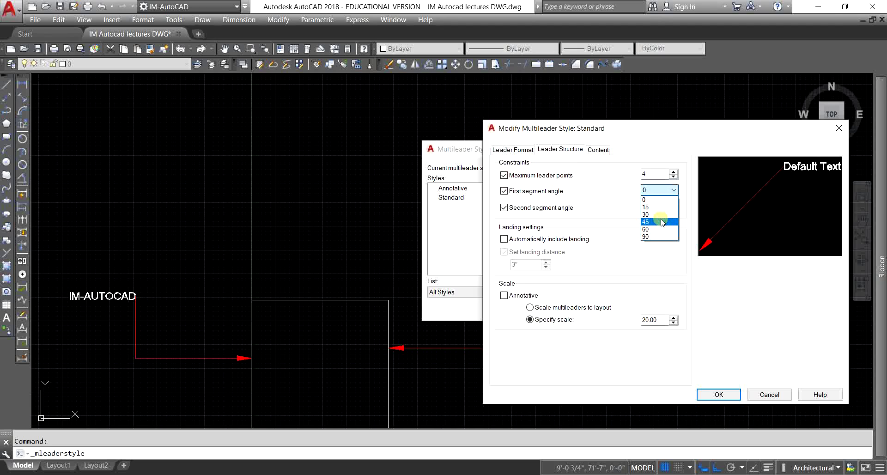
{"action": "left_click", "coordinate": [661, 222]}
{"action": "left_click", "coordinate": [530, 208]}
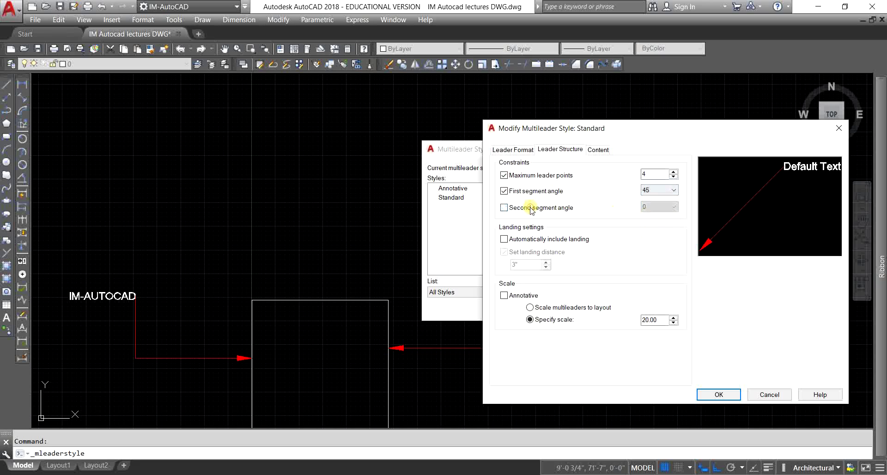
{"action": "left_click", "coordinate": [504, 192]}
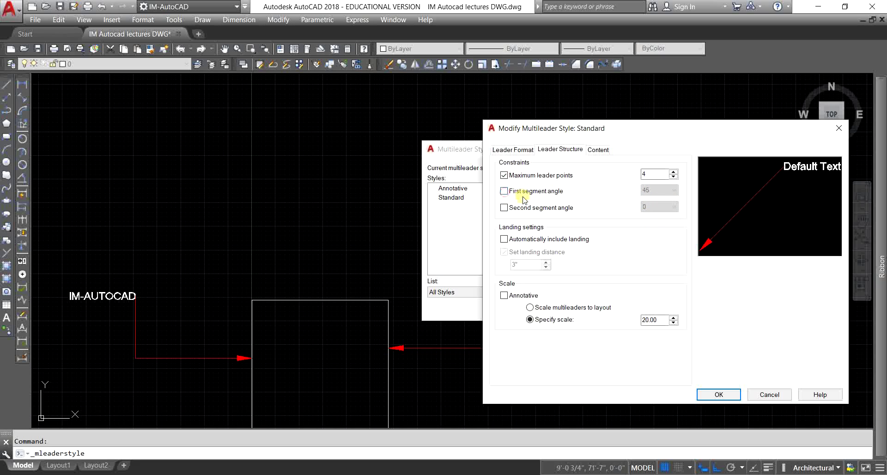
{"action": "left_click", "coordinate": [716, 395]}
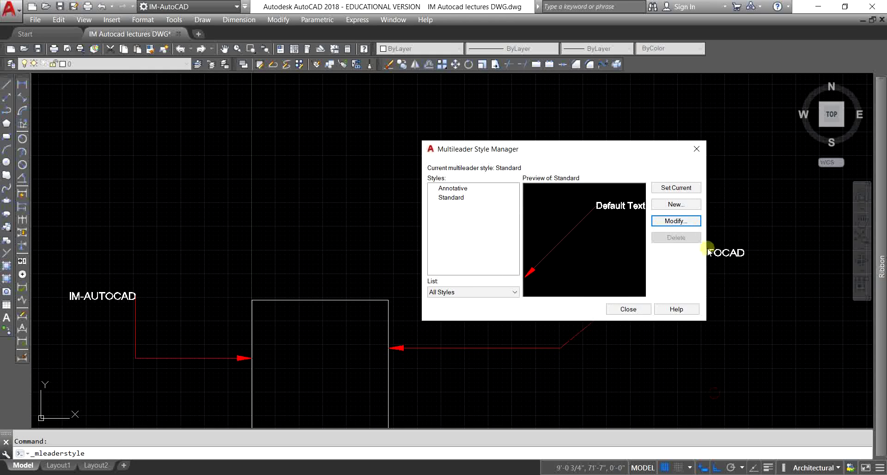
{"action": "left_click", "coordinate": [631, 309]}
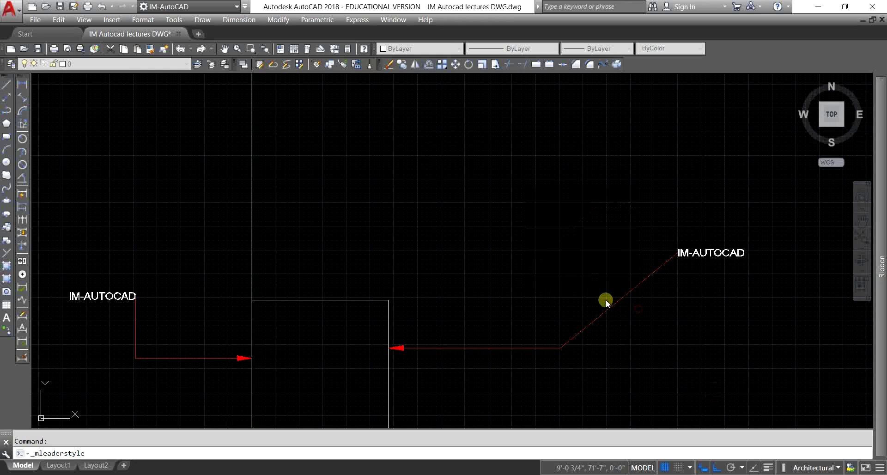
{"action": "left_click", "coordinate": [498, 264]}
{"action": "key", "text": "Escape"}
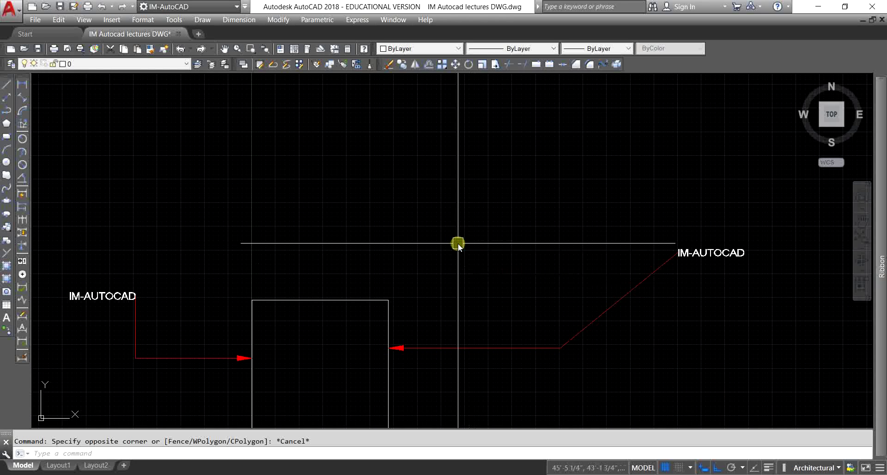
- Draw a multileader from the square's top edge with vertical, horizontal and freely angled segments, and label it IM-AUTOCAD
{"action": "type", "text": "MLEAD"}
{"action": "key", "text": "Return"}
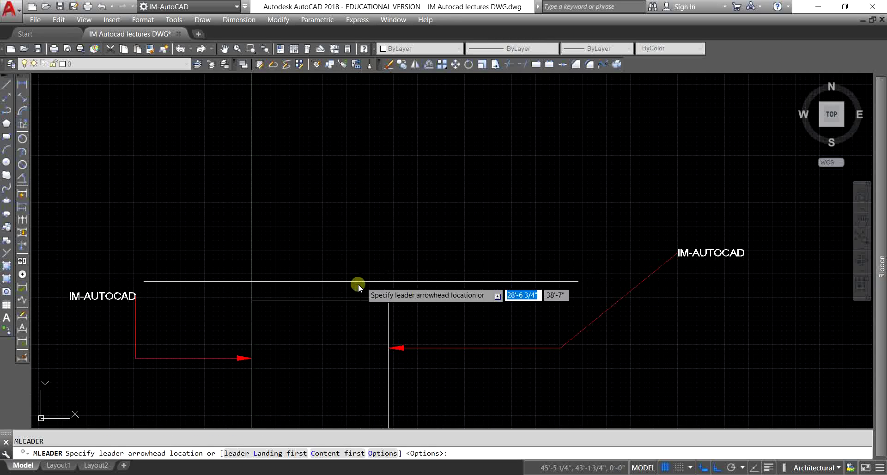
{"action": "left_click", "coordinate": [340, 301]}
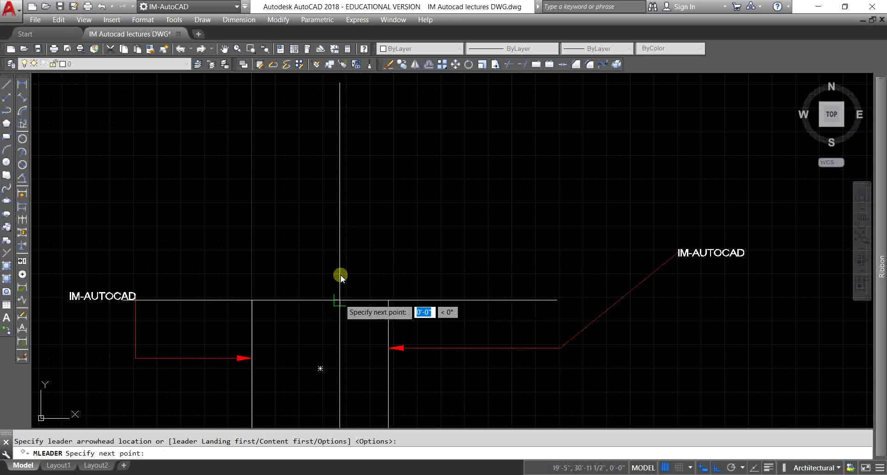
{"action": "left_click", "coordinate": [341, 167]}
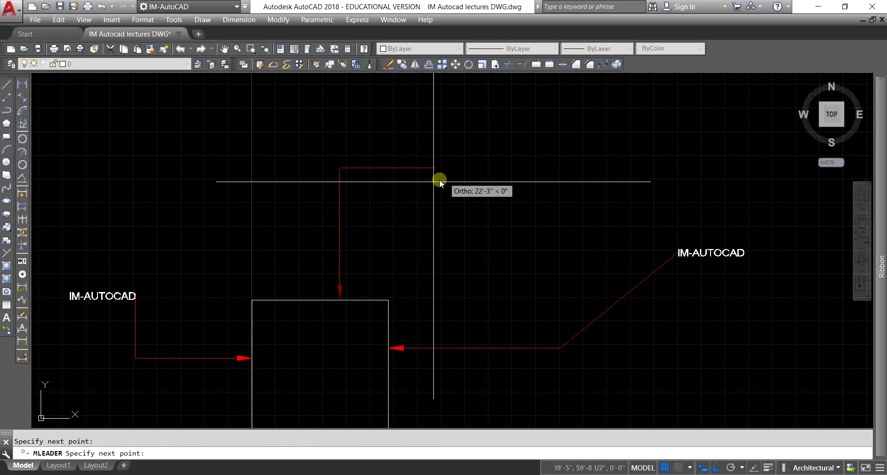
{"action": "mouse_move", "coordinate": [436, 180]}
{"action": "middle_mouse_down"}
{"action": "mouse_move", "coordinate": [380, 206]}
{"action": "mouse_move", "coordinate": [399, 240]}
{"action": "middle_mouse_up"}
{"action": "left_click", "coordinate": [437, 233]}
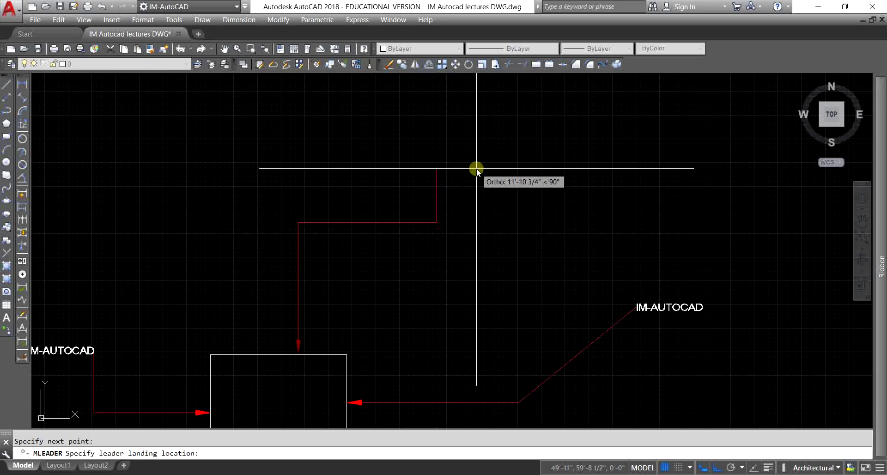
{"action": "key", "text": "F8"}
{"action": "left_click", "coordinate": [495, 142]}
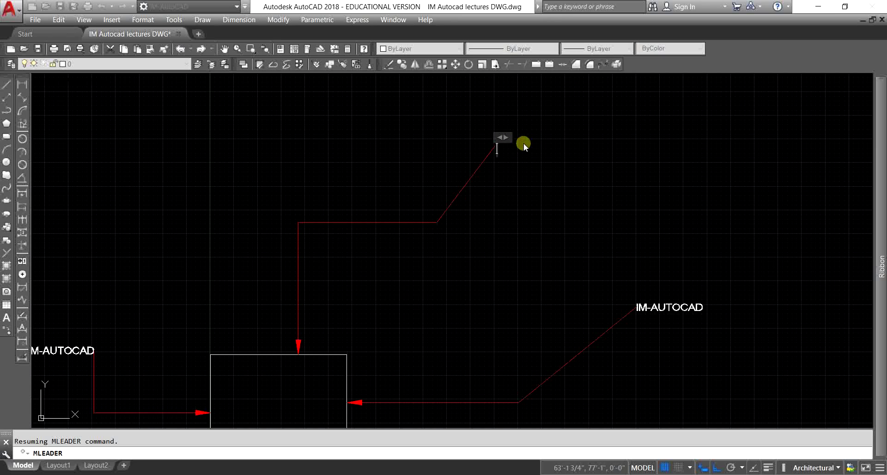
{"action": "type", "text": "IM-AUTOCAD"}
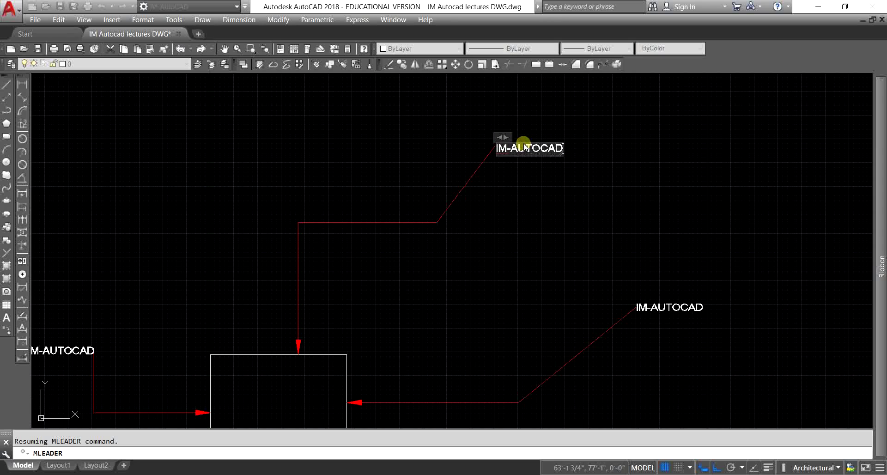
{"action": "left_click", "coordinate": [767, 167]}
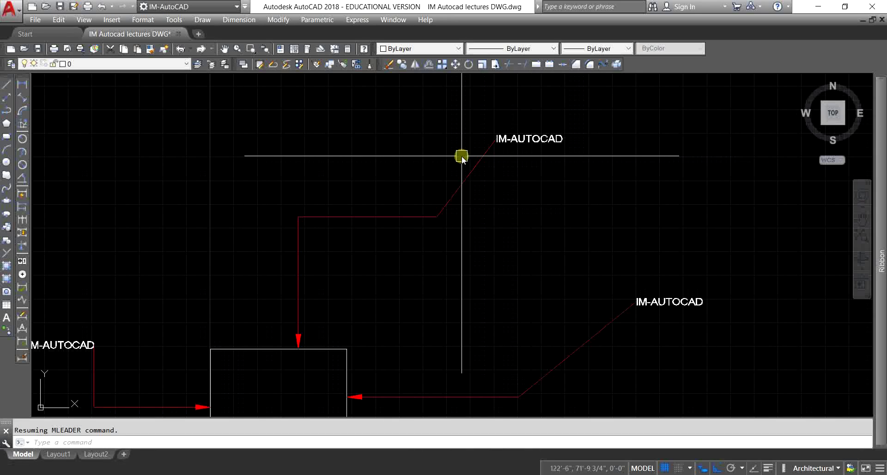
{"action": "scroll", "coordinate": [499, 137], "scroll_direction": "up", "scroll_amount": 6}
{"action": "scroll", "coordinate": [499, 136], "scroll_direction": "up", "scroll_amount": 2}
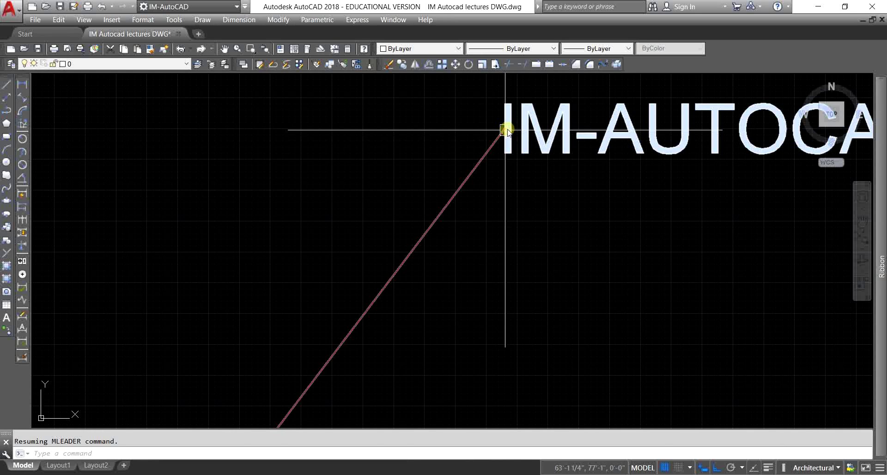
{"action": "scroll", "coordinate": [425, 178], "scroll_direction": "down", "scroll_amount": 6}
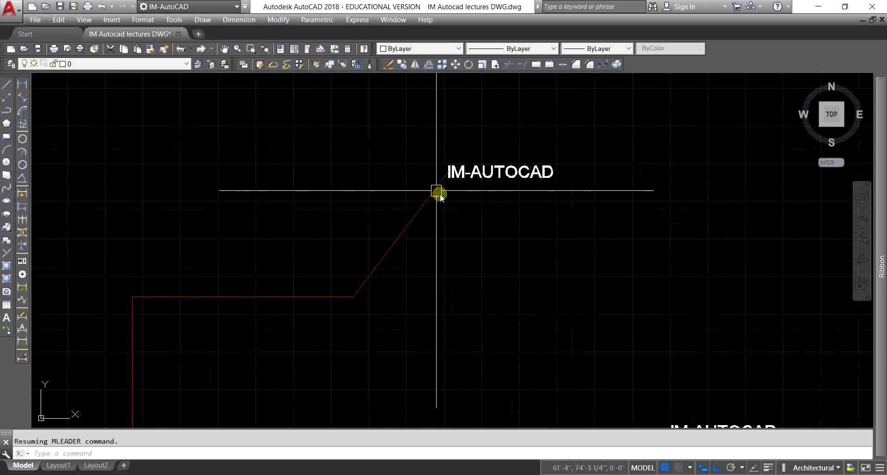
{"action": "scroll", "coordinate": [475, 211], "scroll_direction": "down", "scroll_amount": 4}
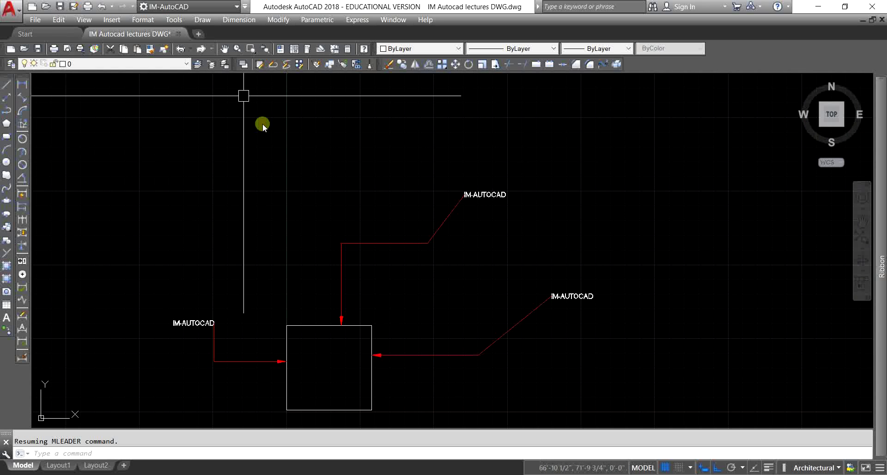
- Enable automatic landing with a set landing distance of 3" in the Standard multileader style, save it and make it current
{"action": "left_click", "coordinate": [143, 20]}
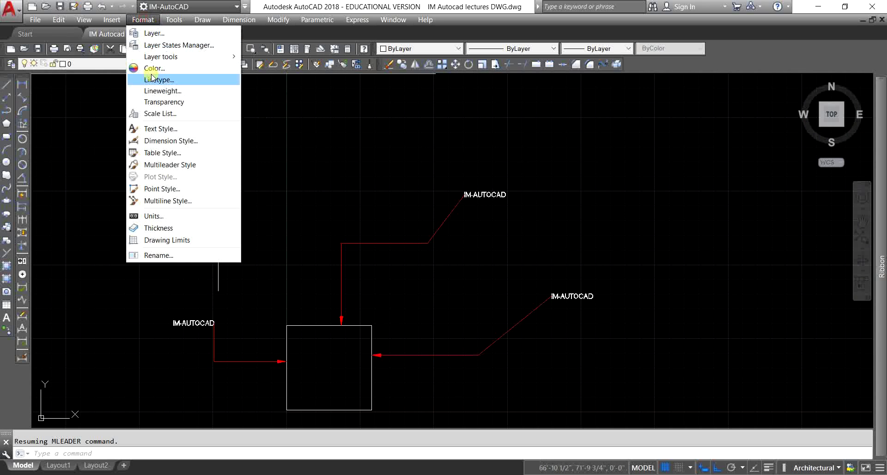
{"action": "left_click", "coordinate": [172, 165]}
{"action": "left_click", "coordinate": [670, 222]}
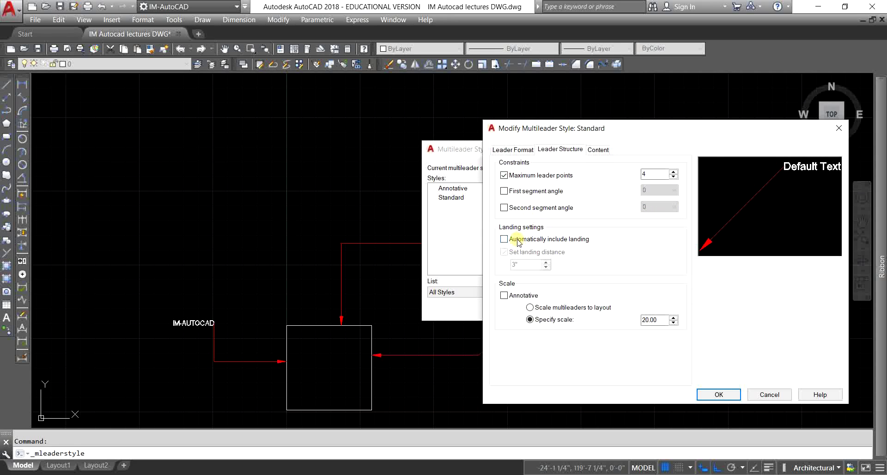
{"action": "left_click", "coordinate": [518, 240]}
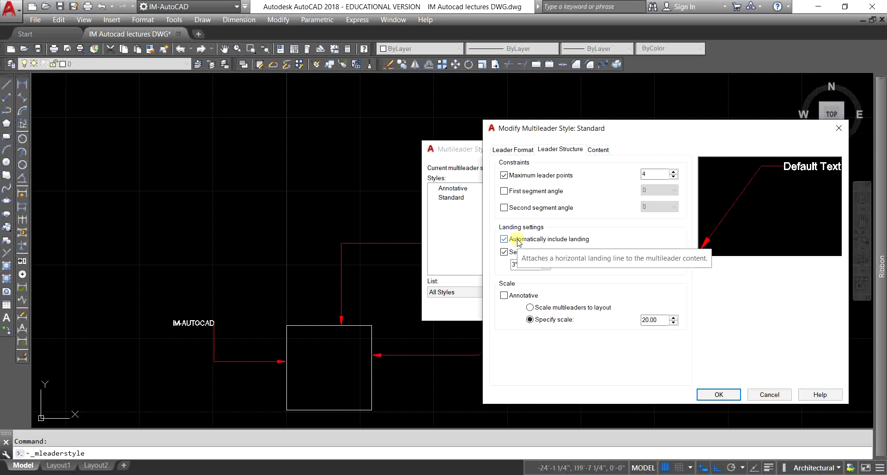
{"action": "left_click", "coordinate": [513, 255]}
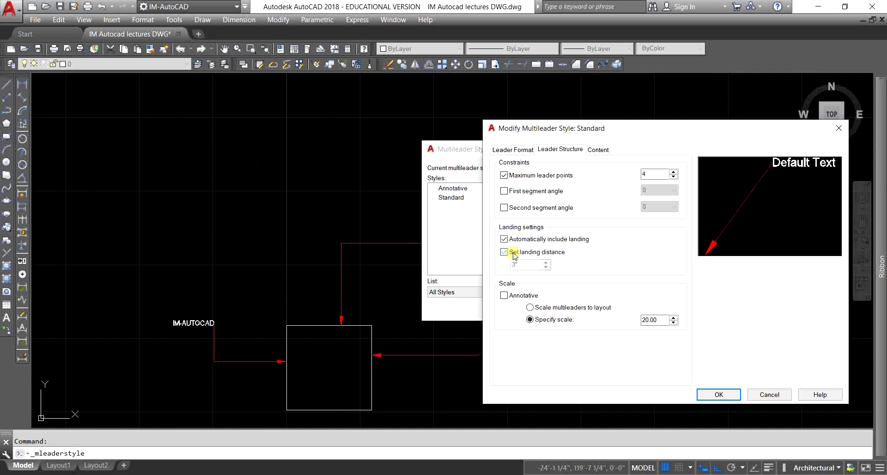
{"action": "left_click", "coordinate": [514, 254]}
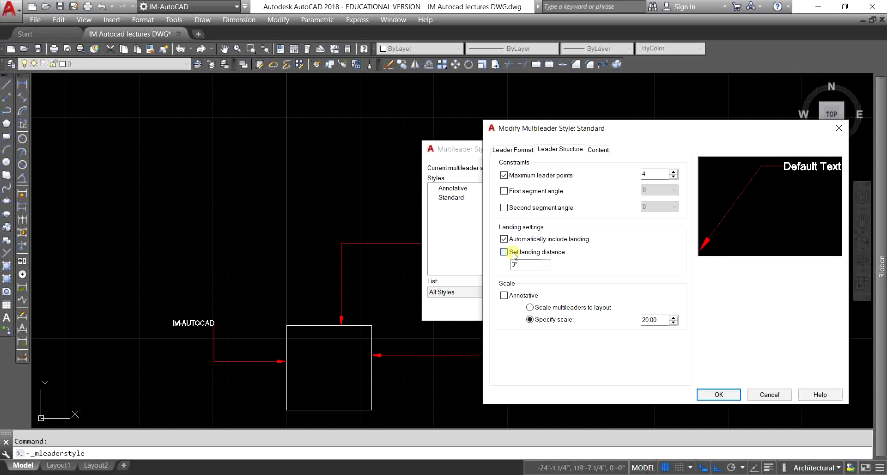
{"action": "double_click", "coordinate": [519, 264]}
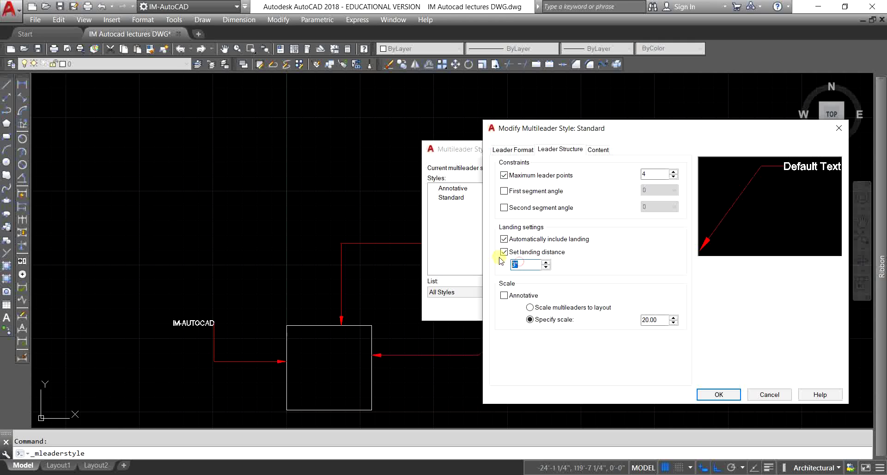
{"action": "left_click", "coordinate": [730, 401]}
{"action": "left_click", "coordinate": [683, 188]}
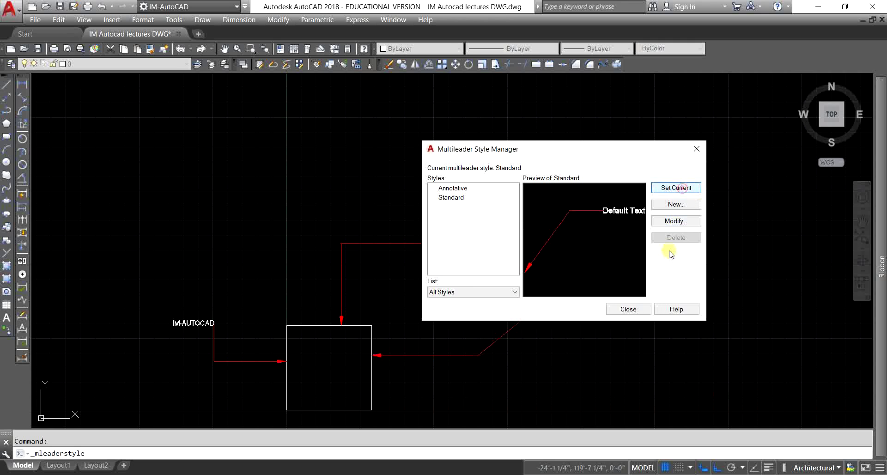
{"action": "left_click", "coordinate": [624, 309]}
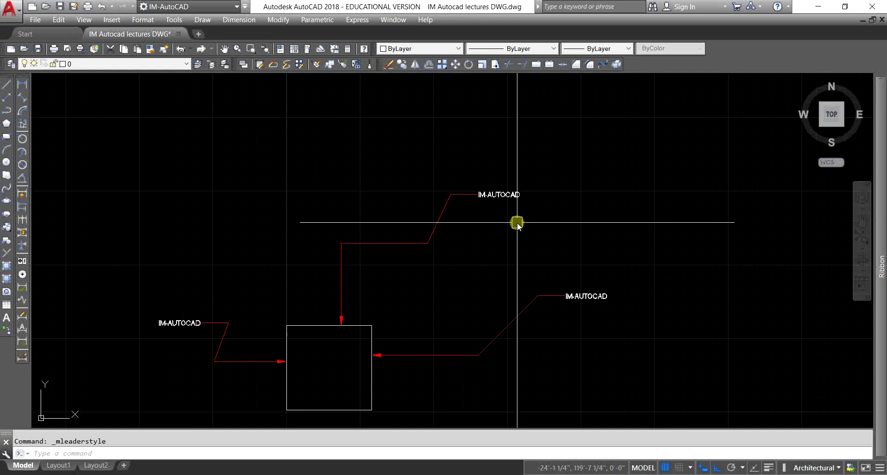
- Draw a multileader from the square's right edge with horizontal, vertical and horizontal segments, and label it IM
{"action": "type", "text": "M"}
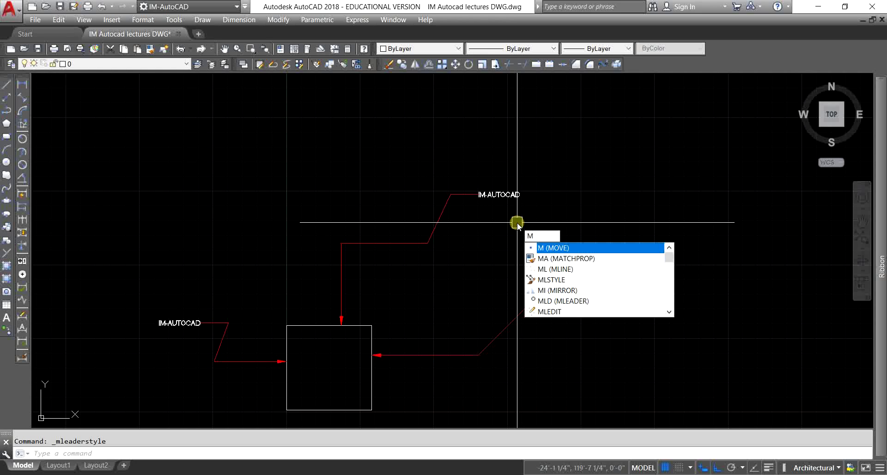
{"action": "type", "text": "LD"}
{"action": "key", "text": "Return"}
{"action": "scroll", "coordinate": [425, 268], "scroll_direction": "down", "scroll_amount": 2}
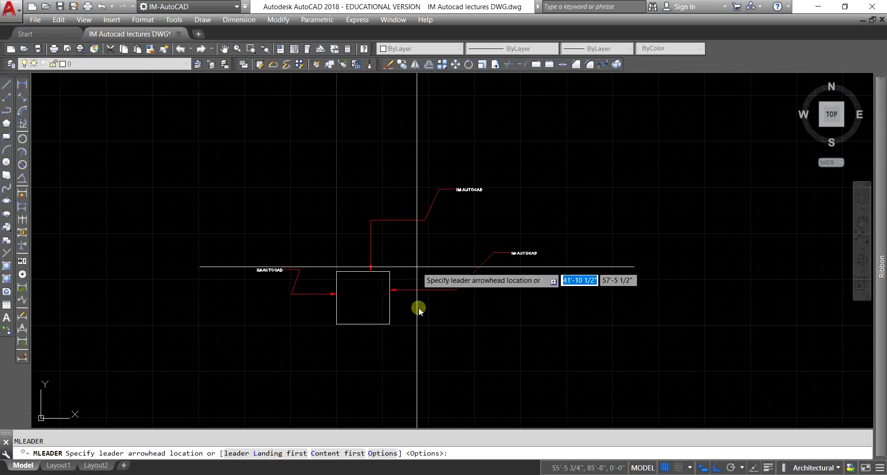
{"action": "scroll", "coordinate": [369, 282], "scroll_direction": "up", "scroll_amount": 4}
{"action": "left_click", "coordinate": [421, 288]}
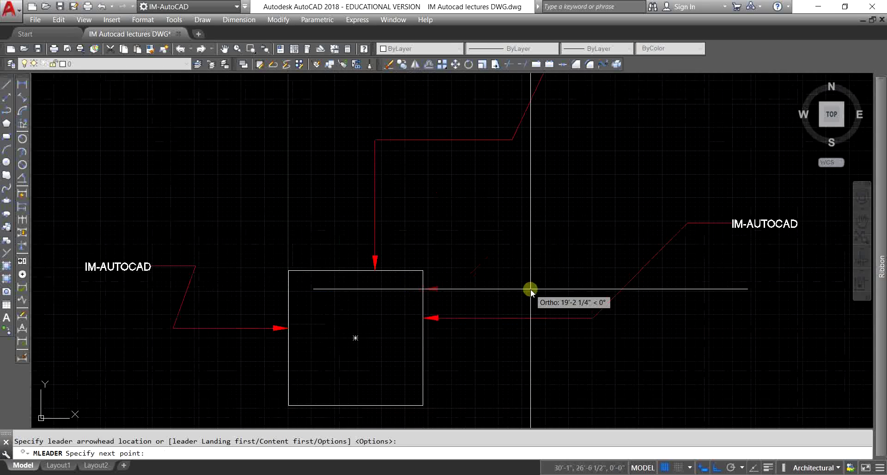
{"action": "left_click", "coordinate": [529, 289]}
{"action": "left_click", "coordinate": [543, 168]}
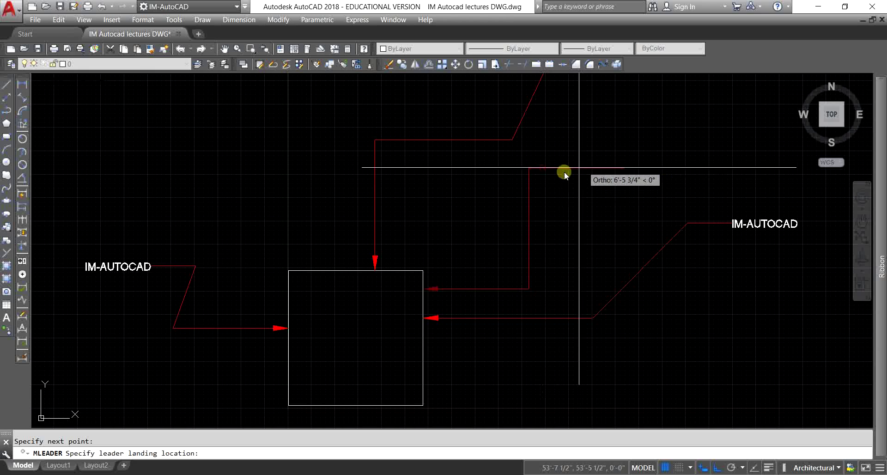
{"action": "middle_click_drag", "start_coordinate": [564, 175], "coordinate": [360, 251]}
{"action": "left_click", "coordinate": [447, 238]}
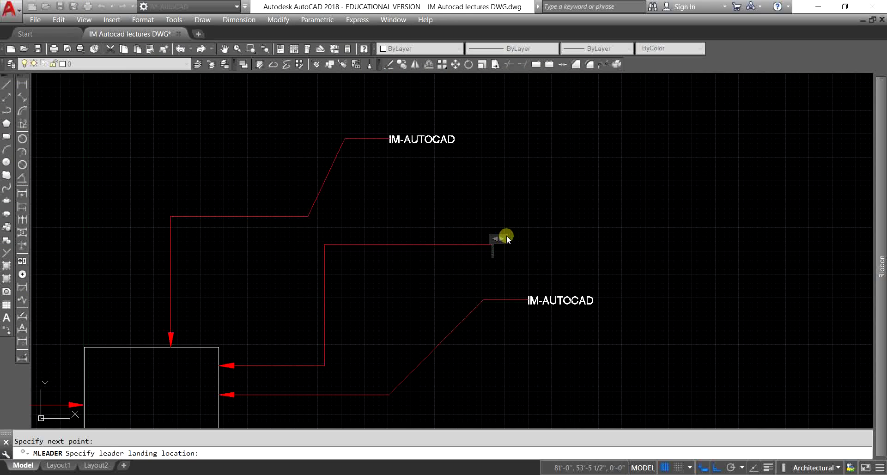
{"action": "type", "text": "IM"}
{"action": "left_click", "coordinate": [560, 196]}
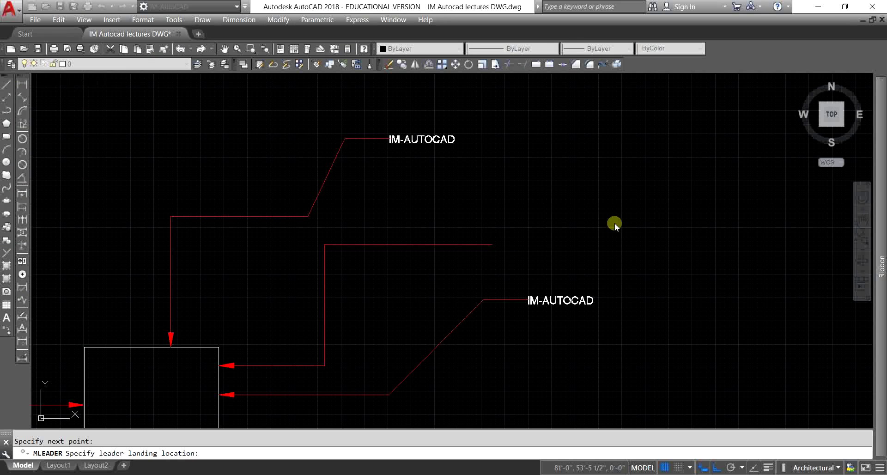
- Compare the landing lengths of the IM multileader and the IM-AUTOCAD multileader above the square
{"action": "left_click", "coordinate": [460, 240]}
{"action": "scroll", "coordinate": [465, 243], "scroll_direction": "up", "scroll_amount": 7}
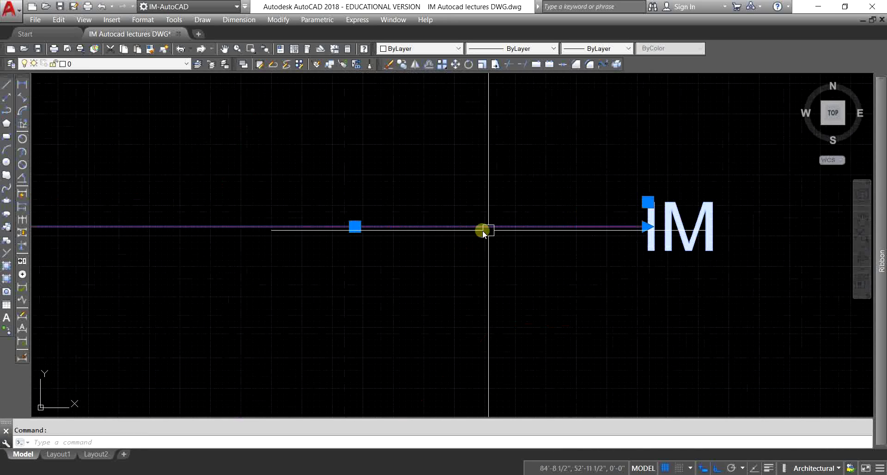
{"action": "scroll", "coordinate": [647, 227], "scroll_direction": "down", "scroll_amount": 5}
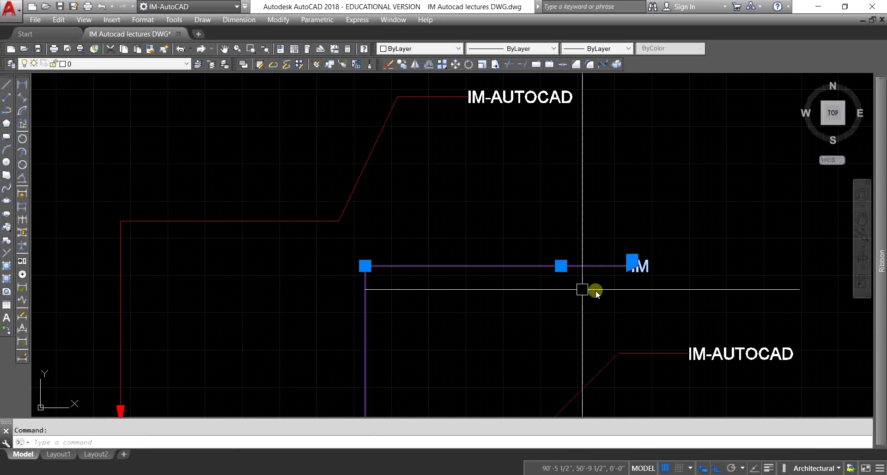
{"action": "middle_click_drag", "start_coordinate": [535, 210], "coordinate": [528, 267]}
{"action": "left_click", "coordinate": [420, 152]}
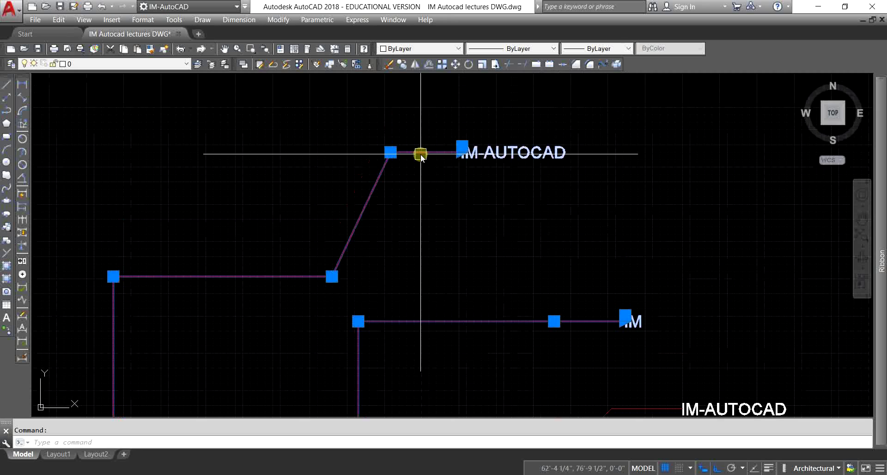
{"action": "scroll", "coordinate": [420, 153], "scroll_direction": "up", "scroll_amount": 4}
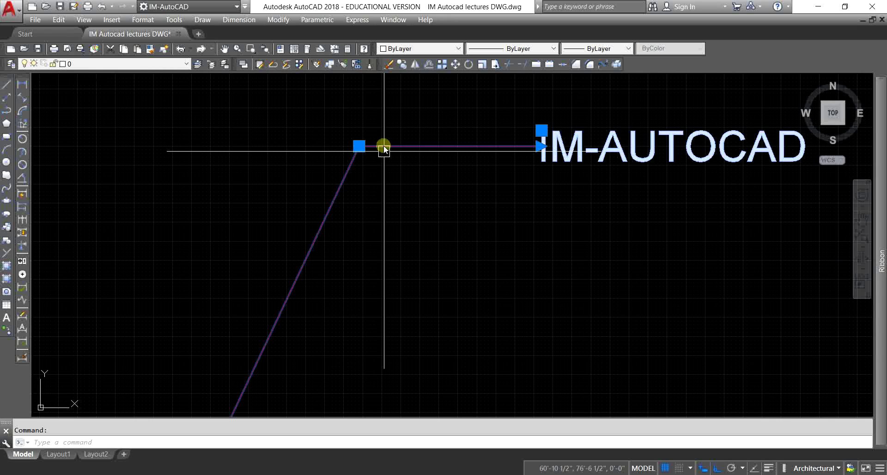
{"action": "scroll", "coordinate": [483, 225], "scroll_direction": "down", "scroll_amount": 6}
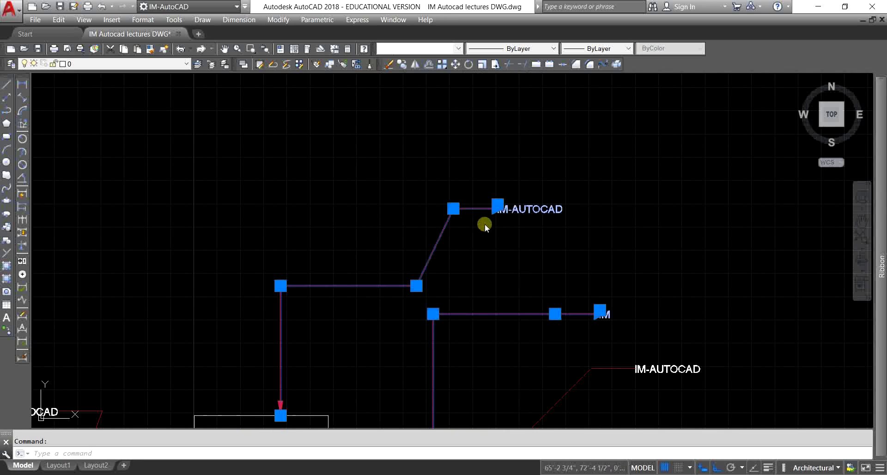
{"action": "key", "text": "Escape"}
{"action": "scroll", "coordinate": [484, 224], "scroll_direction": "down", "scroll_amount": 8}
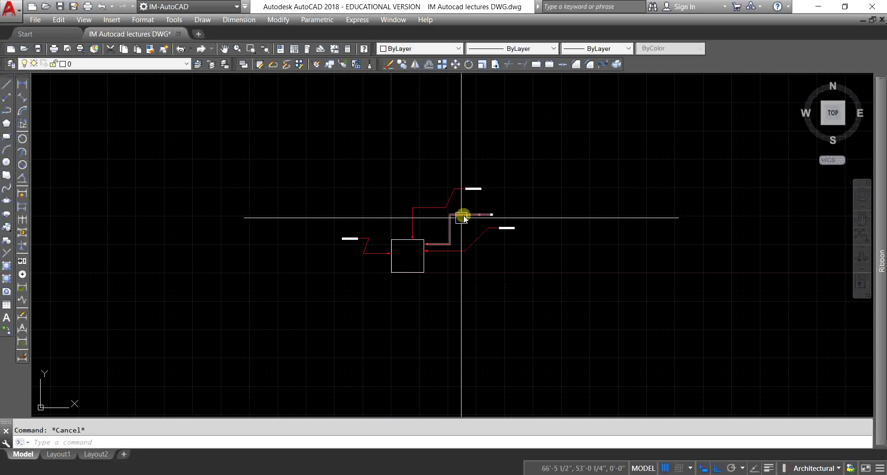
- Set the Standard multileader style's content type to None and save the change
{"action": "left_click", "coordinate": [150, 25]}
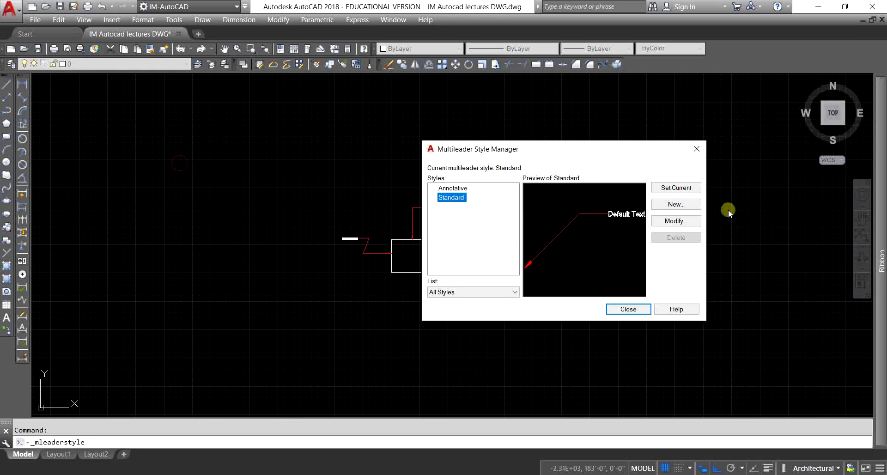
{"action": "left_click", "coordinate": [674, 221]}
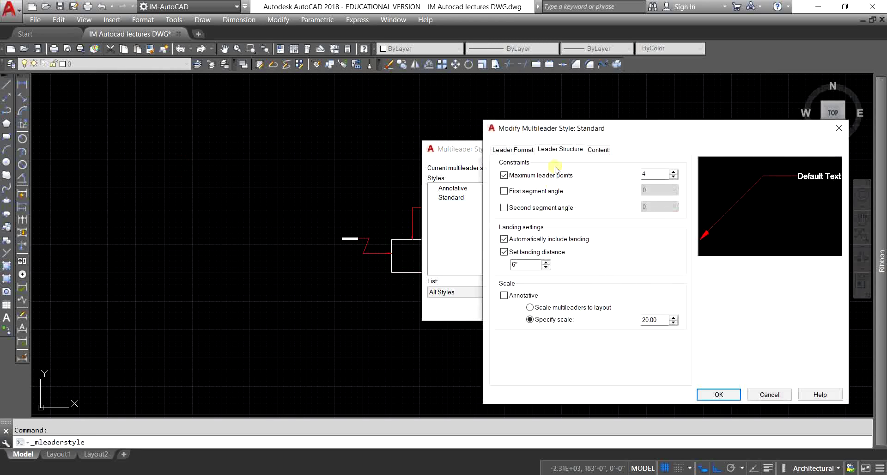
{"action": "left_click", "coordinate": [603, 154]}
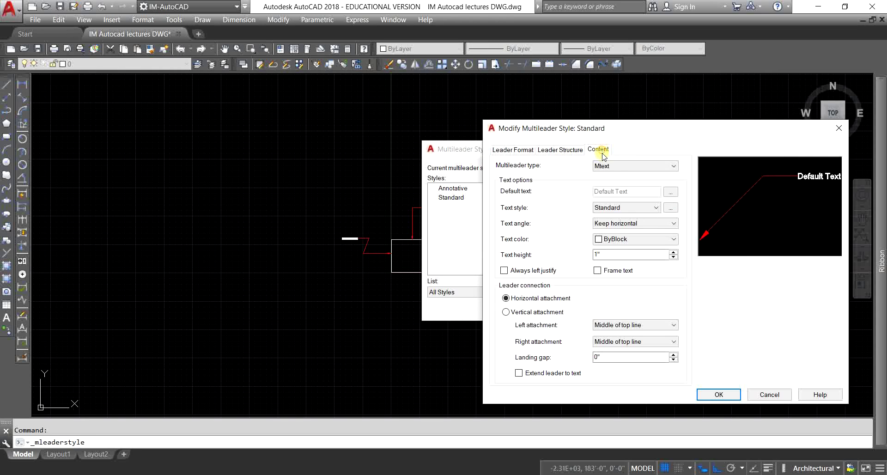
{"action": "left_click", "coordinate": [637, 167]}
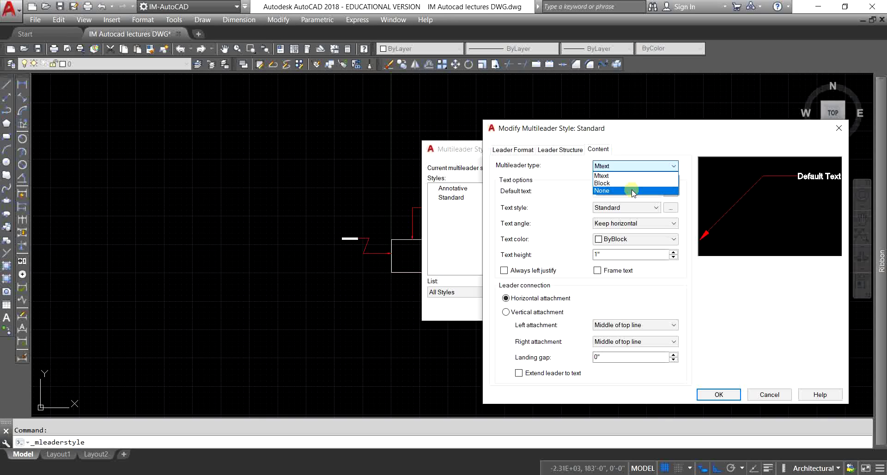
{"action": "left_click", "coordinate": [633, 191]}
{"action": "left_click", "coordinate": [719, 395]}
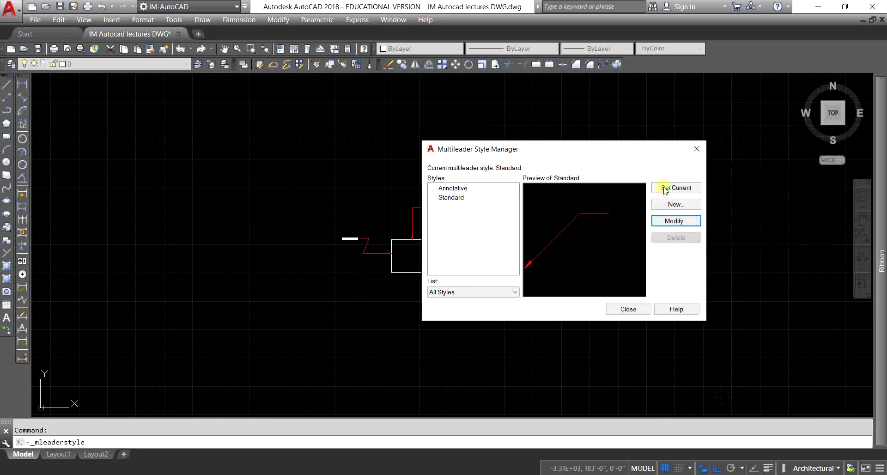
{"action": "left_click", "coordinate": [628, 309]}
- Draw a multileader without content from the square's top edge, with vertical, horizontal and vertical segments above the existing leader
{"action": "scroll", "coordinate": [430, 210], "scroll_direction": "up", "scroll_amount": 7}
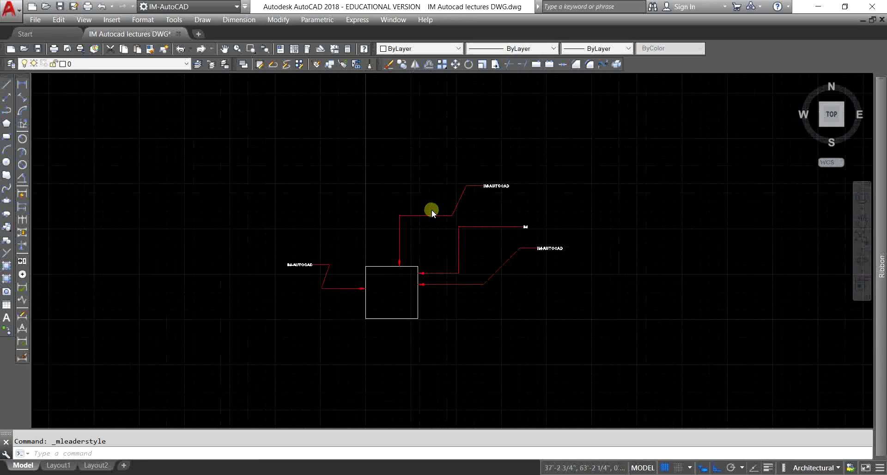
{"action": "type", "text": "MLD"}
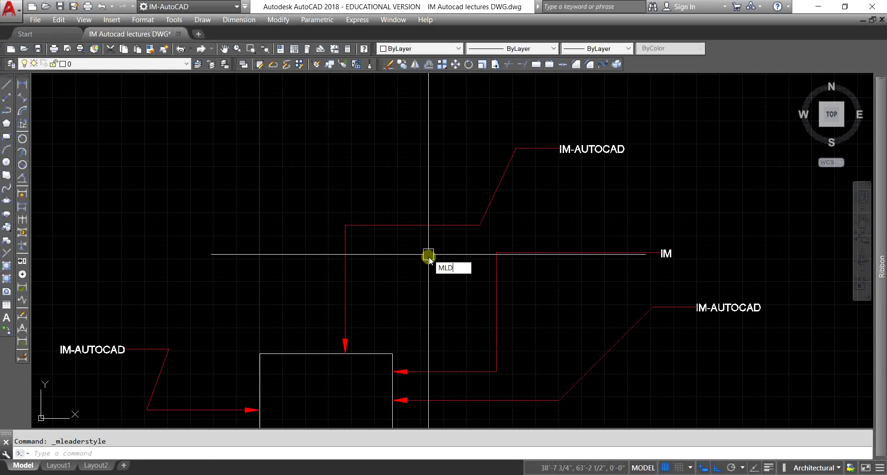
{"action": "key", "text": "Return"}
{"action": "left_click", "coordinate": [297, 352]}
{"action": "middle_click_drag", "start_coordinate": [305, 162], "coordinate": [295, 257]}
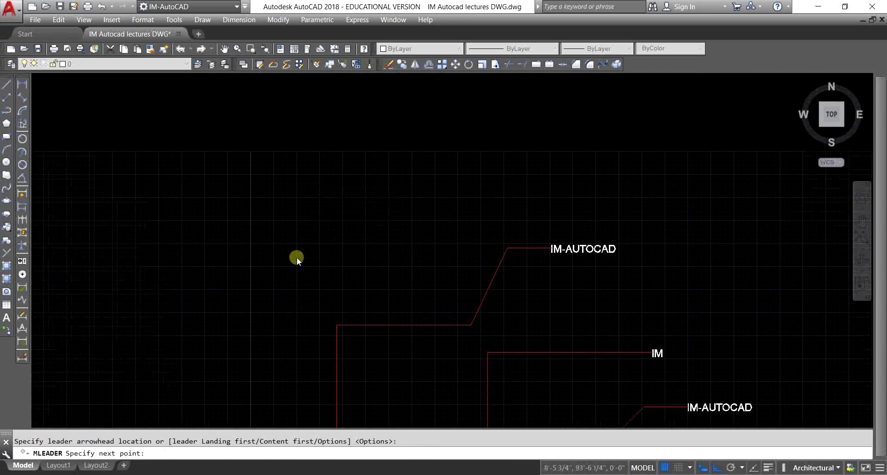
{"action": "left_click", "coordinate": [299, 176]}
{"action": "left_click", "coordinate": [469, 190]}
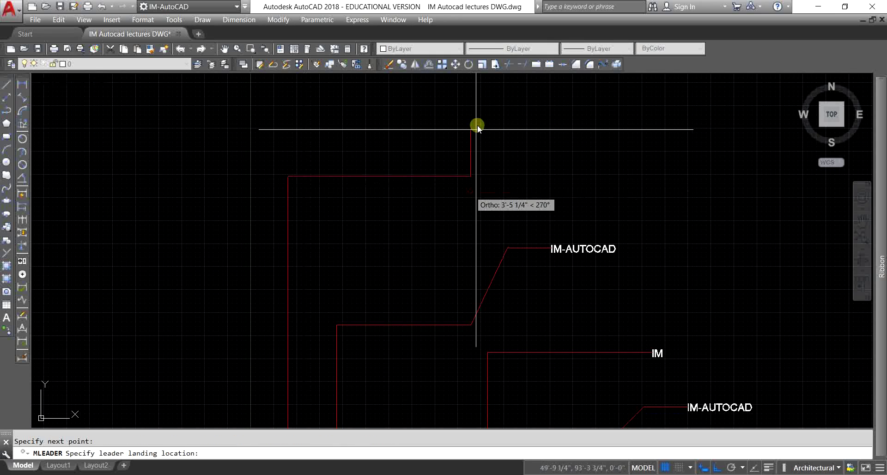
{"action": "left_click", "coordinate": [483, 98]}
{"action": "scroll", "coordinate": [496, 157], "scroll_direction": "down", "scroll_amount": 4}
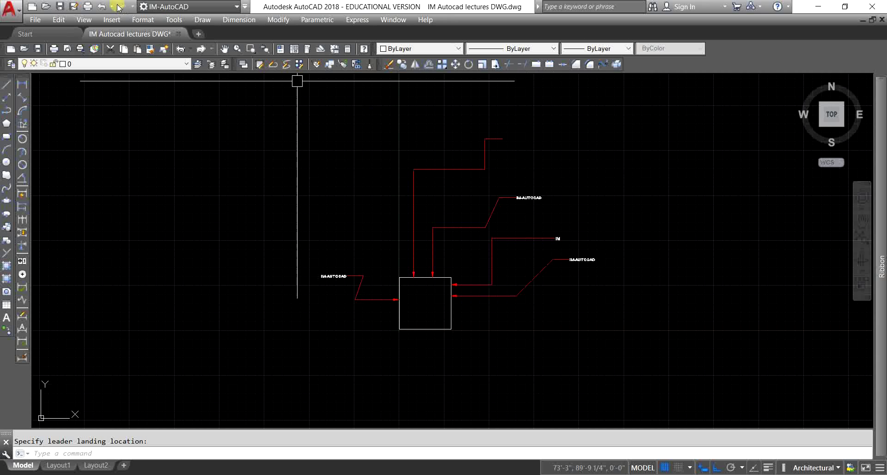
- Set the Standard multileader style's content type to Block with IM as the source block, then save it and make it current
{"action": "left_click", "coordinate": [138, 24]}
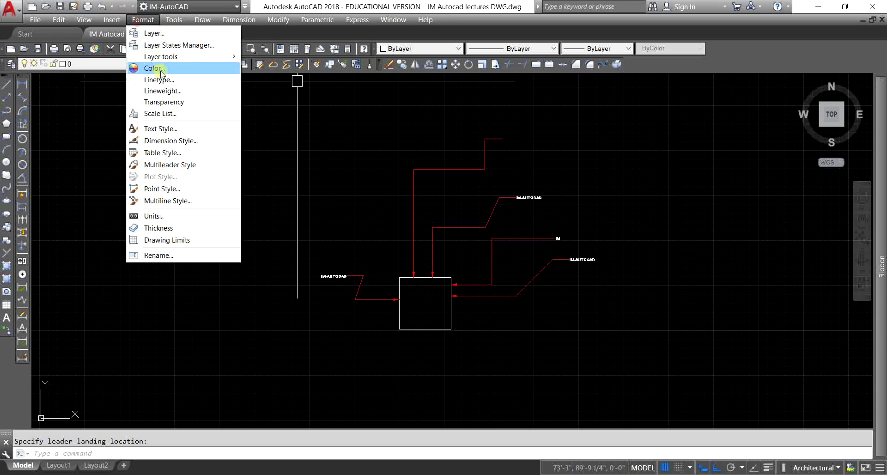
{"action": "left_click", "coordinate": [183, 165]}
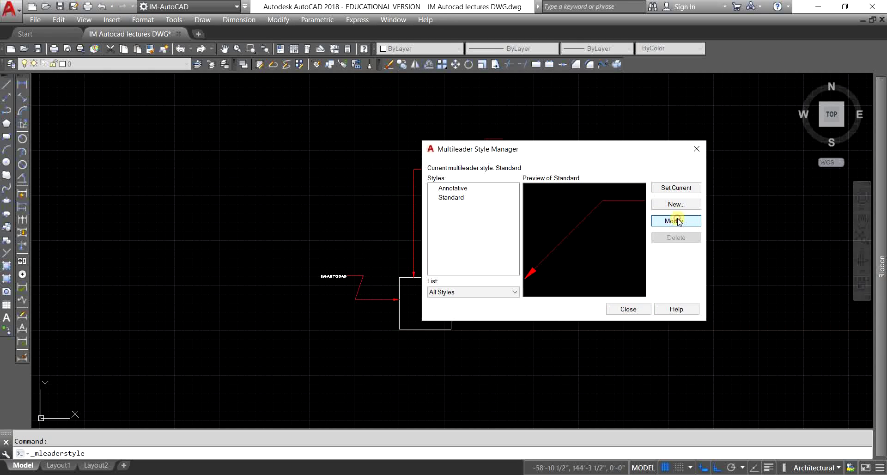
{"action": "left_click", "coordinate": [676, 220]}
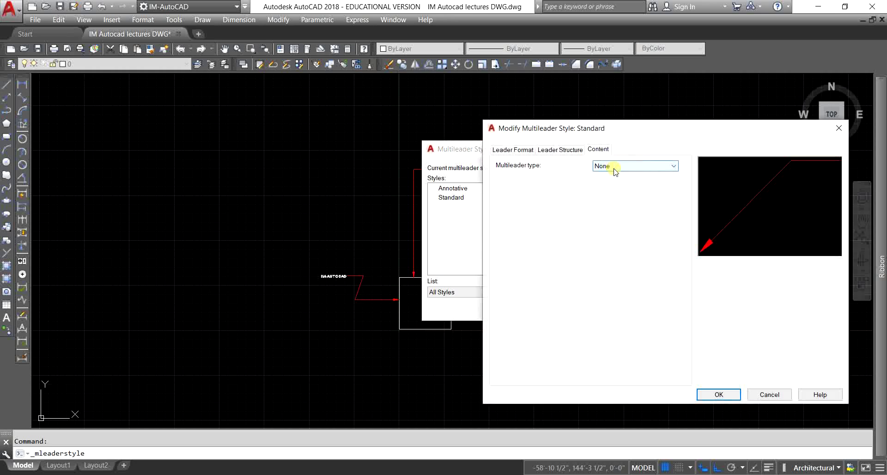
{"action": "left_click", "coordinate": [616, 171]}
{"action": "left_click", "coordinate": [617, 185]}
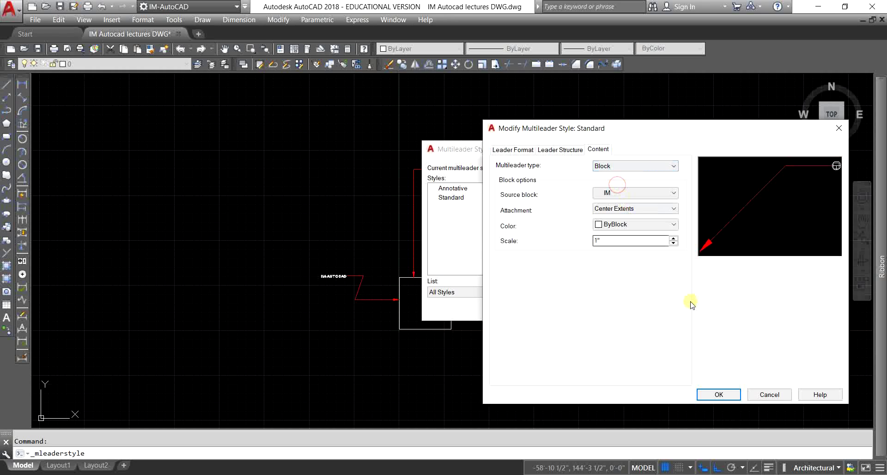
{"action": "left_click", "coordinate": [642, 194]}
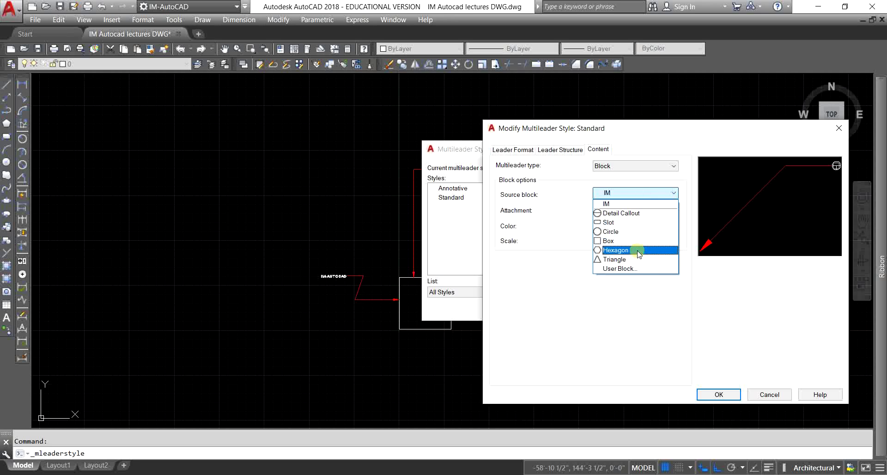
{"action": "left_click", "coordinate": [638, 289]}
{"action": "left_click", "coordinate": [719, 395]}
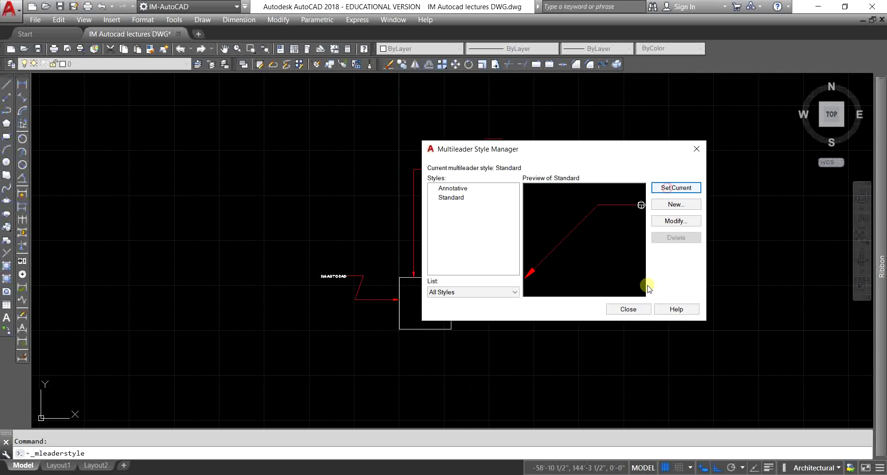
{"action": "left_click", "coordinate": [636, 308]}
- Draw a circle with a radius of about 11'-6" in the empty area to the right of the multileaders
{"action": "middle_click_drag", "start_coordinate": [604, 244], "coordinate": [414, 276]}
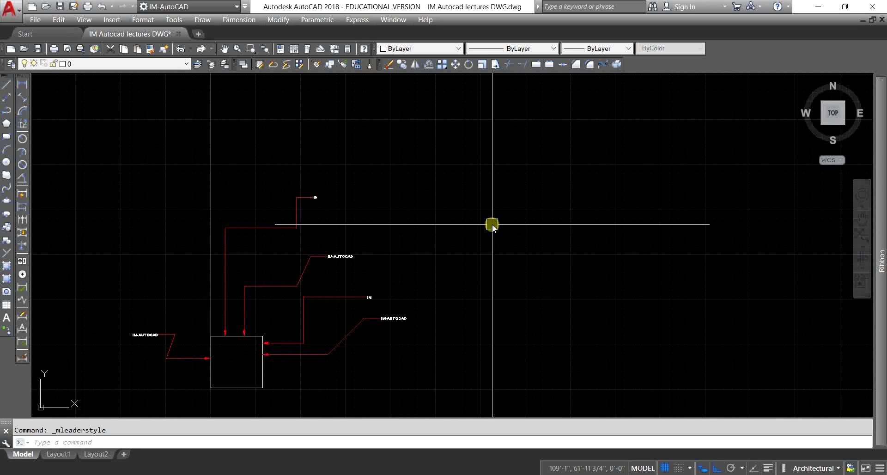
{"action": "key", "text": "Return"}
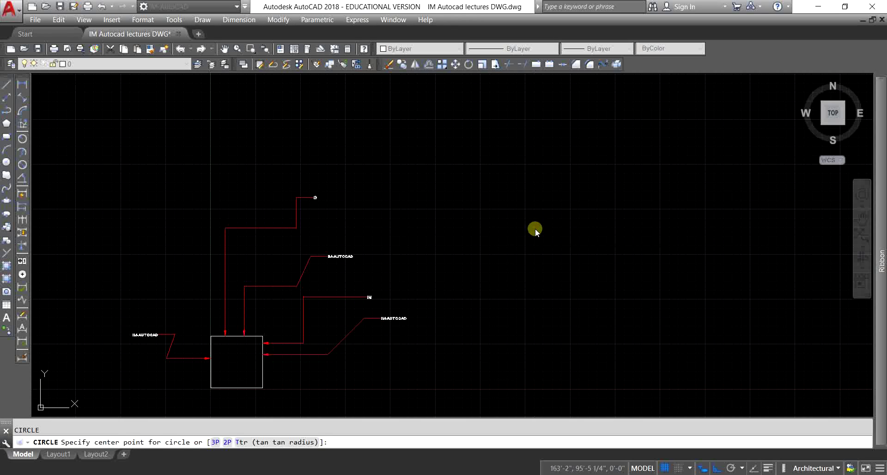
{"action": "left_click", "coordinate": [534, 223]}
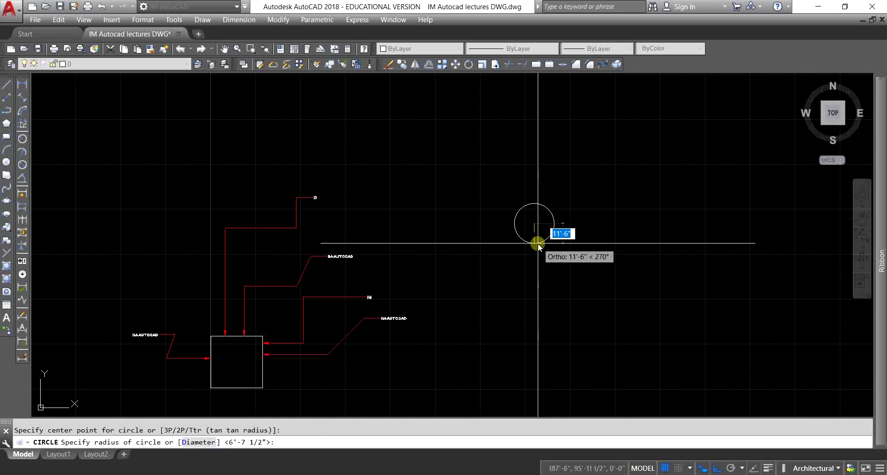
{"action": "left_click", "coordinate": [537, 243]}
- Draw a vertical line through the circle from its top quadrant to its bottom quadrant
{"action": "scroll", "coordinate": [533, 223], "scroll_direction": "up", "scroll_amount": 5}
{"action": "middle_click_drag", "start_coordinate": [536, 249], "coordinate": [515, 275]}
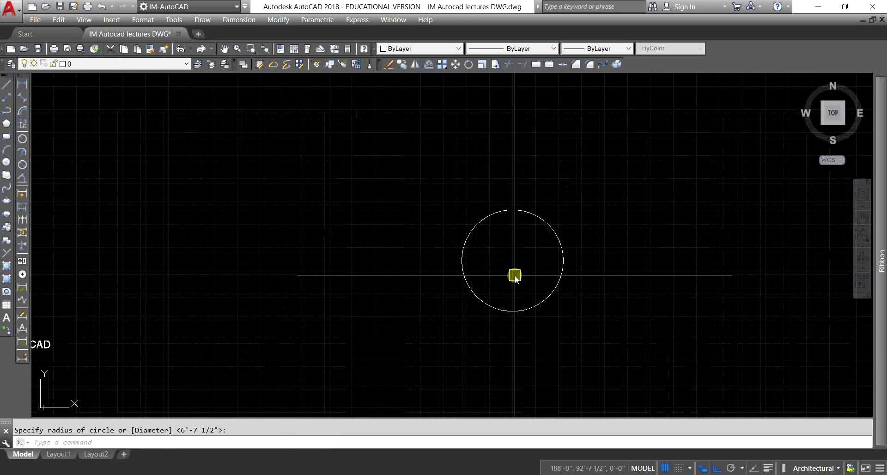
{"action": "type", "text": "l"}
{"action": "key", "text": "Return"}
{"action": "left_click", "coordinate": [513, 210]}
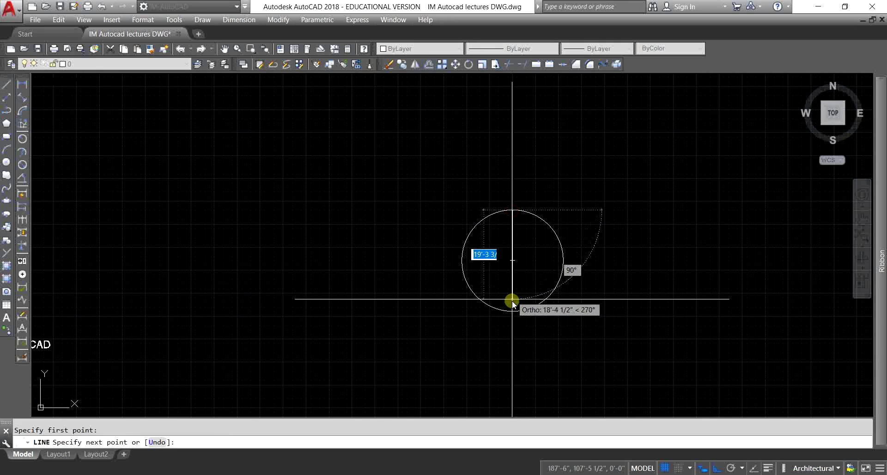
{"action": "left_click", "coordinate": [511, 308]}
{"action": "key", "text": "Return"}
- Draw a horizontal line through the circle from its left quadrant to its right quadrant
{"action": "type", "text": "l"}
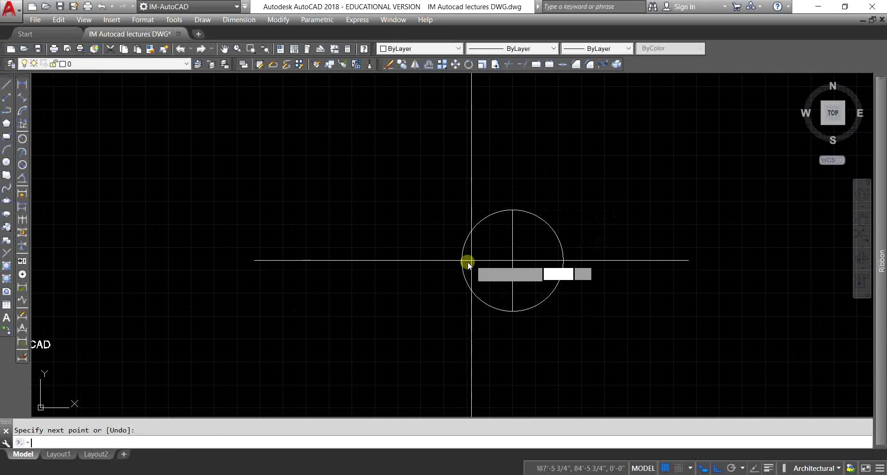
{"action": "key", "text": "Return"}
{"action": "left_click", "coordinate": [462, 260]}
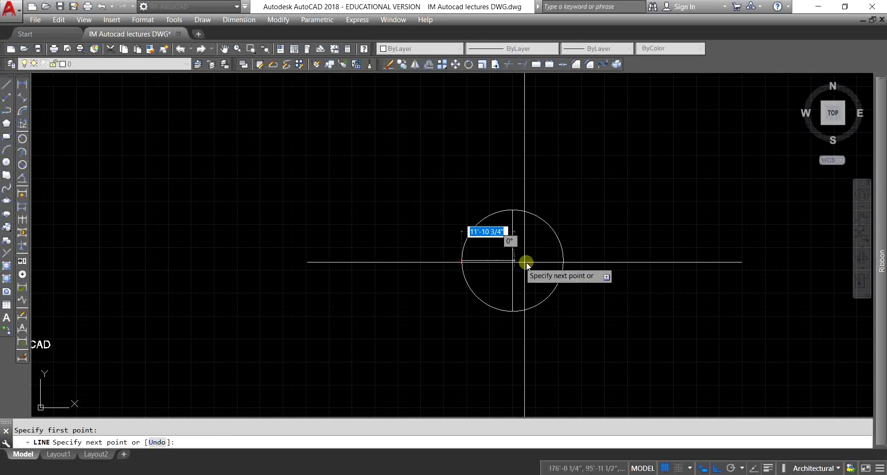
{"action": "left_click", "coordinate": [561, 260]}
{"action": "key", "text": "Escape"}
- Define a block named 1 from the circle and its two crossing lines, with the base point at the circle's centre
{"action": "scroll", "coordinate": [622, 262], "scroll_direction": "down", "scroll_amount": 4}
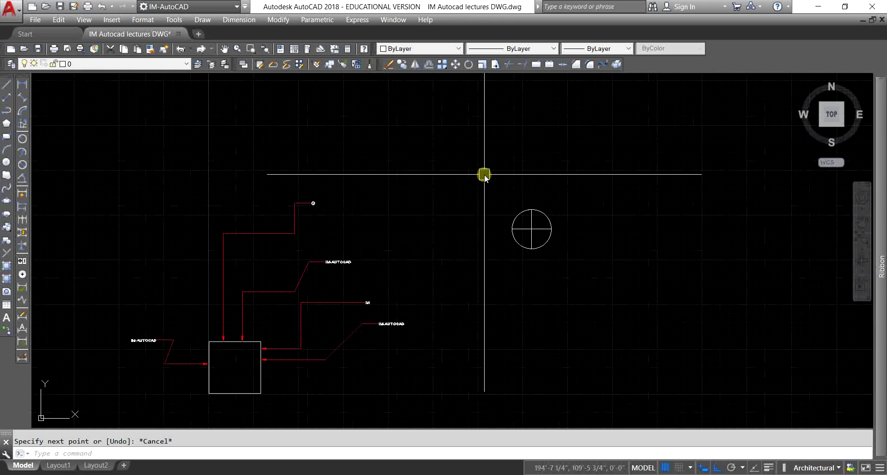
{"action": "type", "text": "B"}
{"action": "key", "text": "Return"}
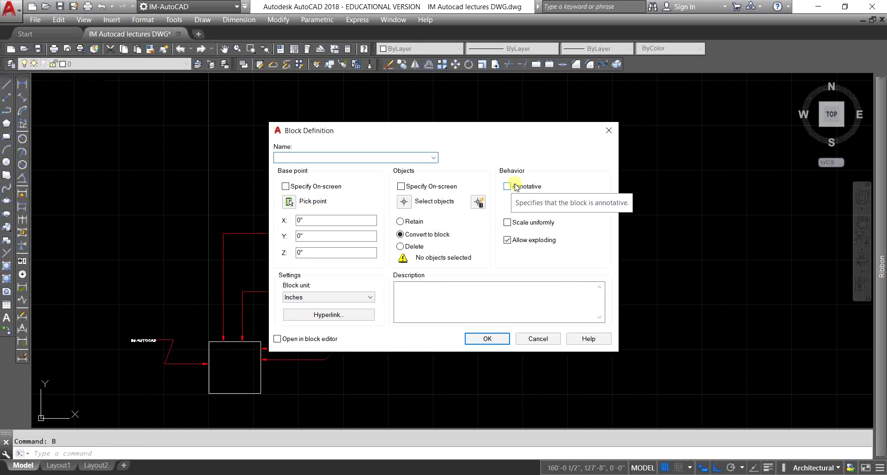
{"action": "type", "text": "1"}
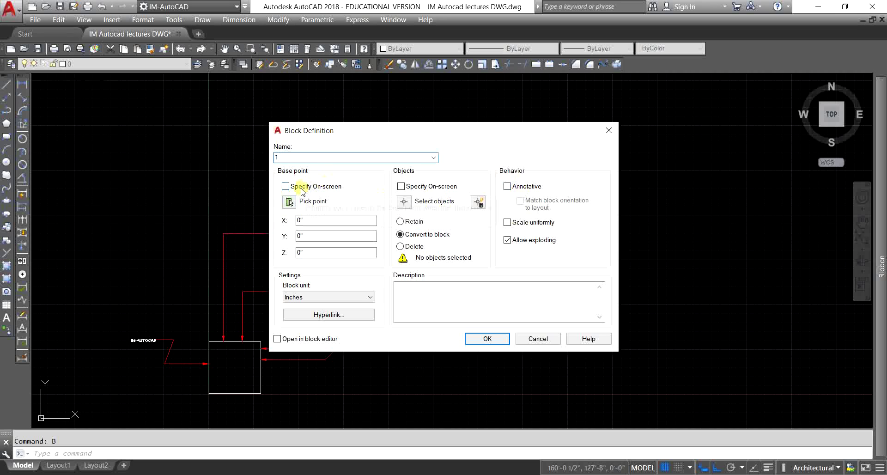
{"action": "left_click", "coordinate": [289, 202]}
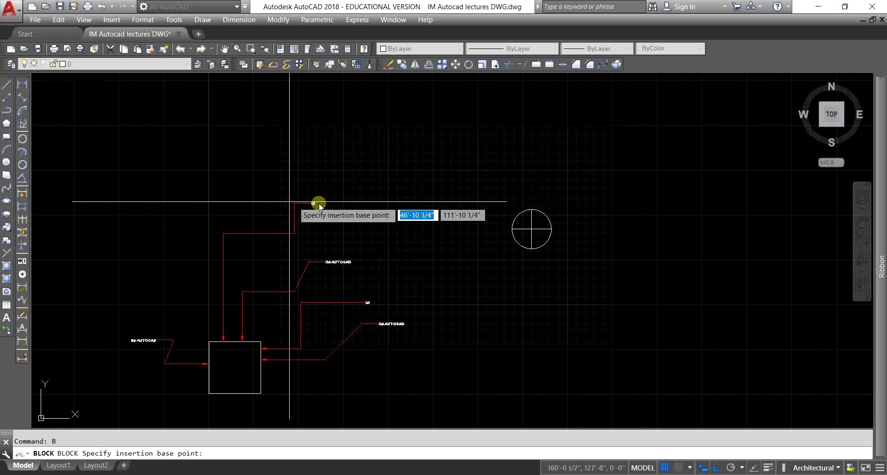
{"action": "left_click", "coordinate": [529, 230]}
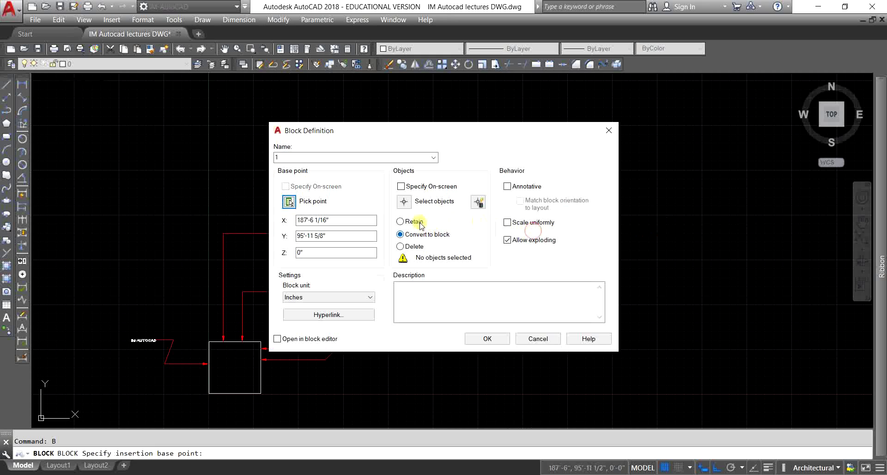
{"action": "left_click", "coordinate": [404, 202]}
{"action": "left_click", "coordinate": [479, 190]}
{"action": "left_click", "coordinate": [616, 308]}
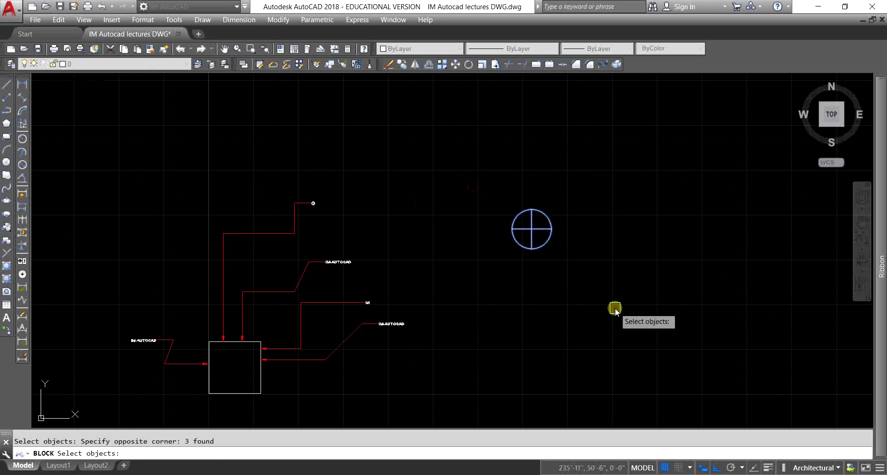
{"action": "key", "text": "Return"}
{"action": "left_click", "coordinate": [485, 341]}
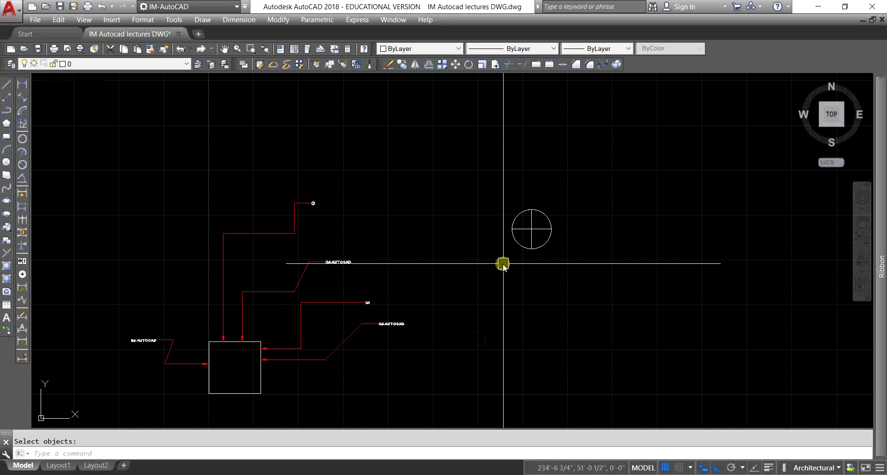
{"action": "middle_click_drag", "start_coordinate": [501, 280], "coordinate": [610, 262]}
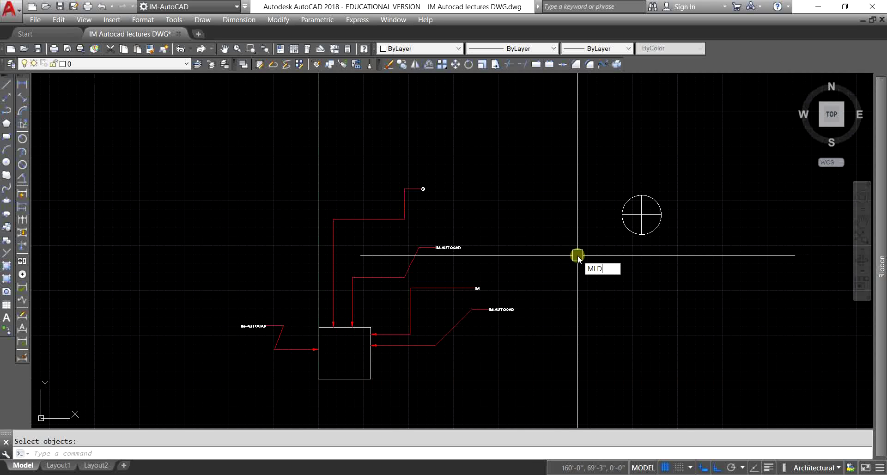
{"action": "key", "text": "Return"}
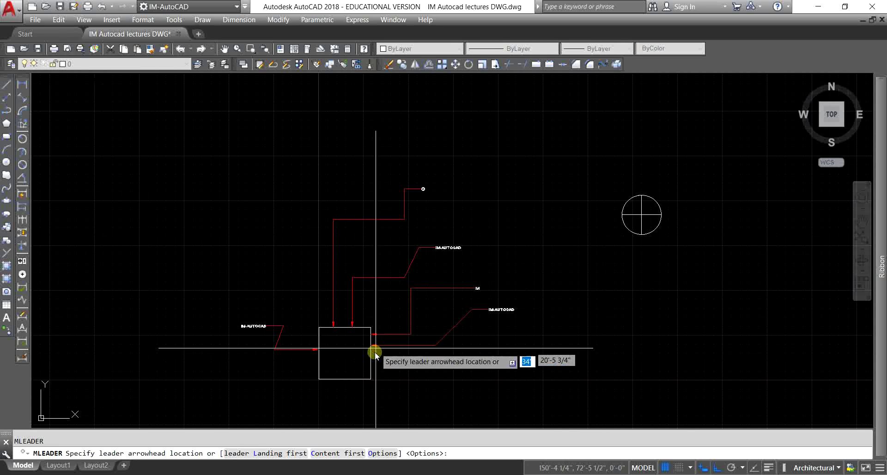
{"action": "middle_click_drag", "start_coordinate": [376, 353], "coordinate": [372, 291]}
{"action": "key", "text": "Escape"}
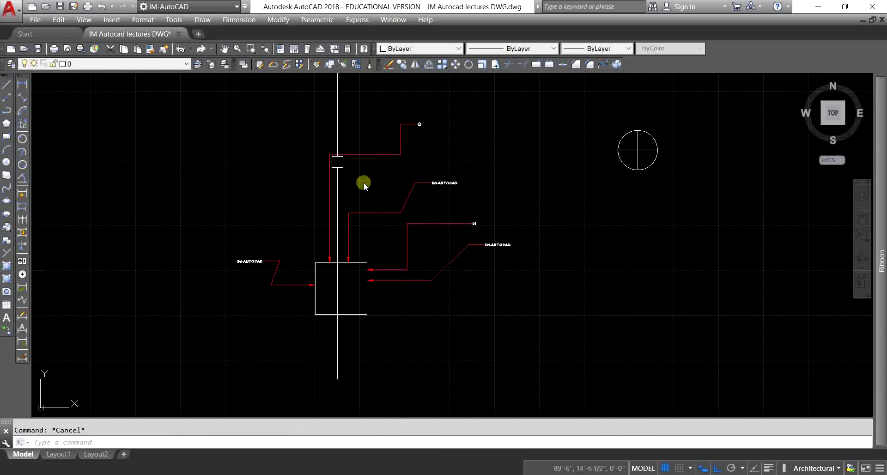
{"action": "left_click", "coordinate": [146, 21]}
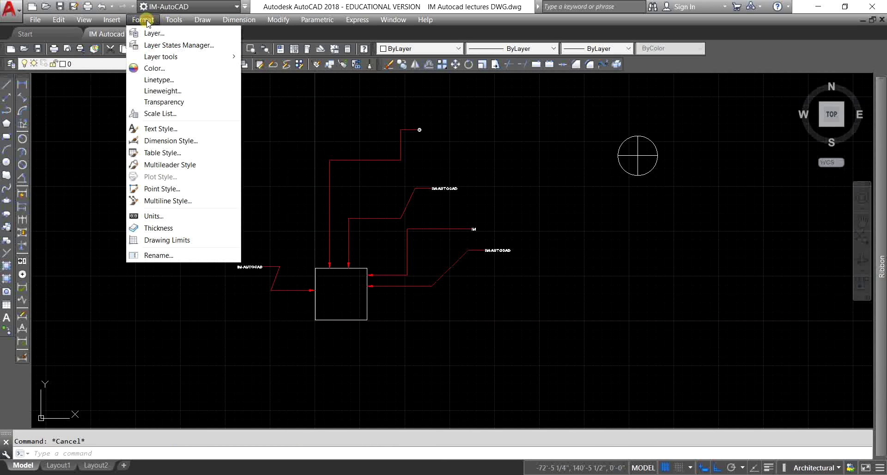
{"action": "left_click", "coordinate": [420, 292]}
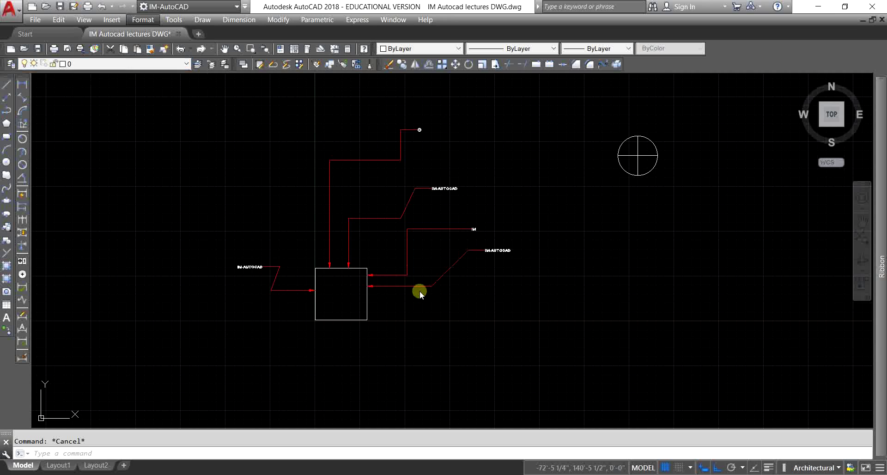
{"action": "left_click", "coordinate": [491, 337]}
- Draw a block-content multileader from the lower part of the square's right edge, with horizontal, downward vertical and horizontal segments
{"action": "type", "text": "MLD"}
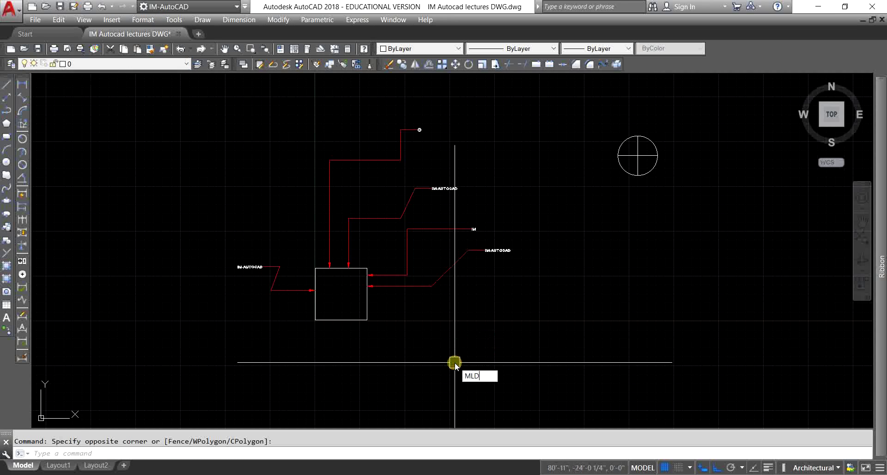
{"action": "key", "text": "Return"}
{"action": "scroll", "coordinate": [388, 302], "scroll_direction": "up", "scroll_amount": 5}
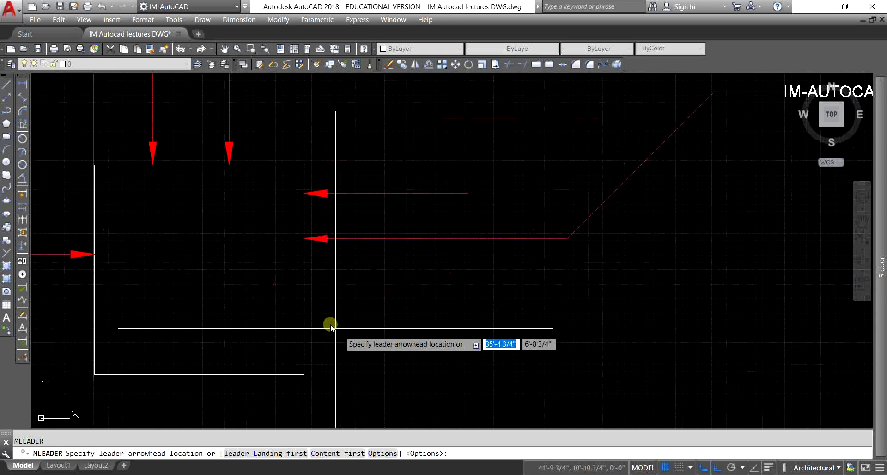
{"action": "left_click", "coordinate": [303, 319]}
{"action": "scroll", "coordinate": [456, 321], "scroll_direction": "down", "scroll_amount": 4}
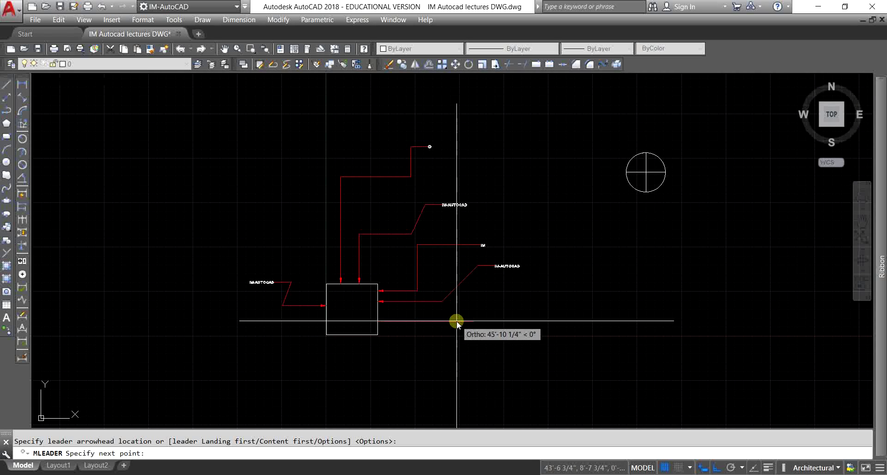
{"action": "left_click", "coordinate": [456, 320]}
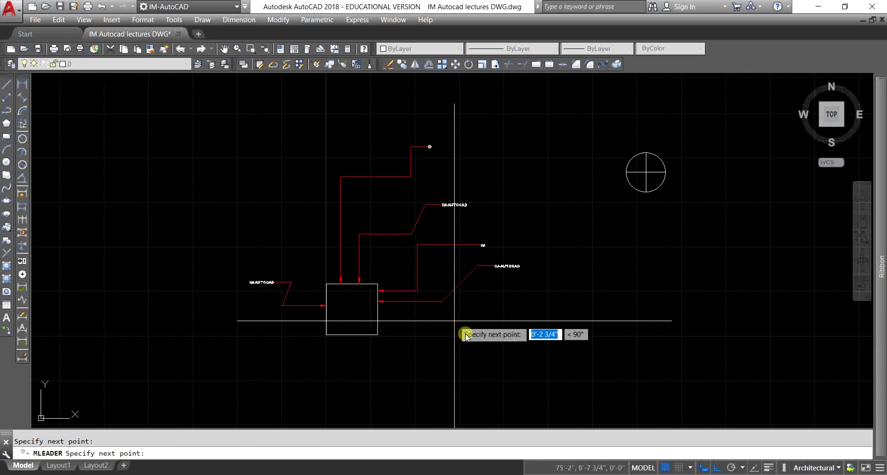
{"action": "left_click", "coordinate": [459, 363]}
{"action": "scroll", "coordinate": [561, 363], "scroll_direction": "up", "scroll_amount": 5}
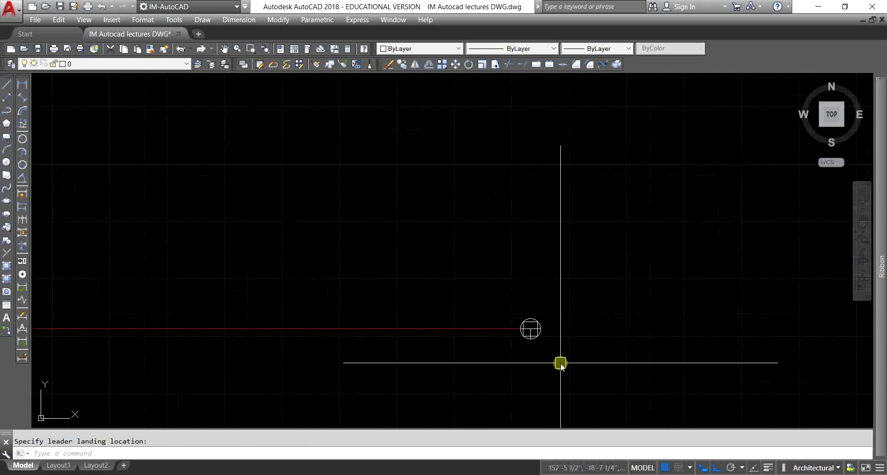
{"action": "scroll", "coordinate": [561, 362], "scroll_direction": "up", "scroll_amount": 4}
{"action": "scroll", "coordinate": [487, 281], "scroll_direction": "up", "scroll_amount": 6}
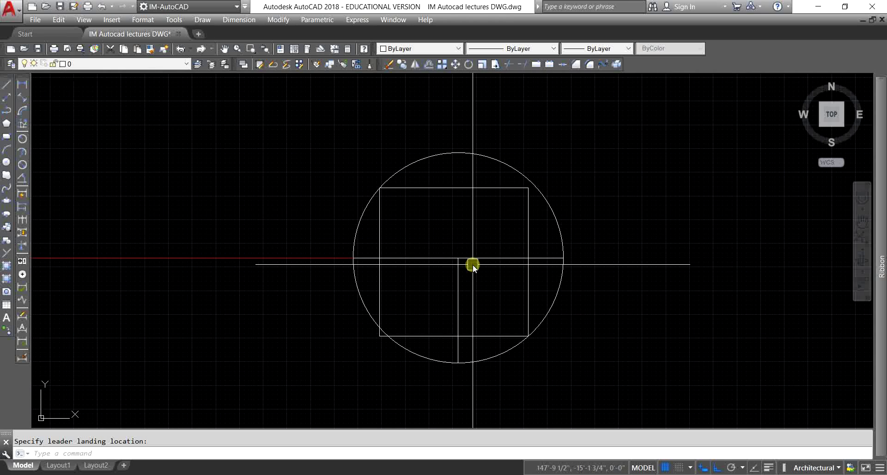
{"action": "scroll", "coordinate": [476, 263], "scroll_direction": "down", "scroll_amount": 10}
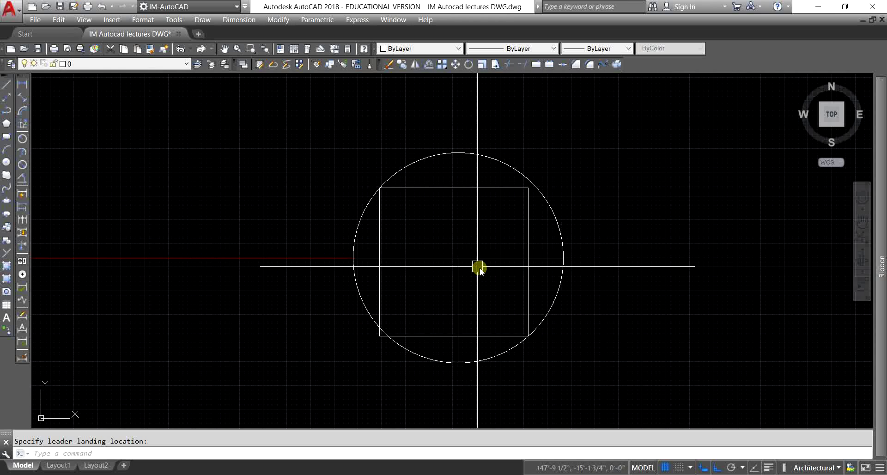
{"action": "scroll", "coordinate": [519, 287], "scroll_direction": "down", "scroll_amount": 8}
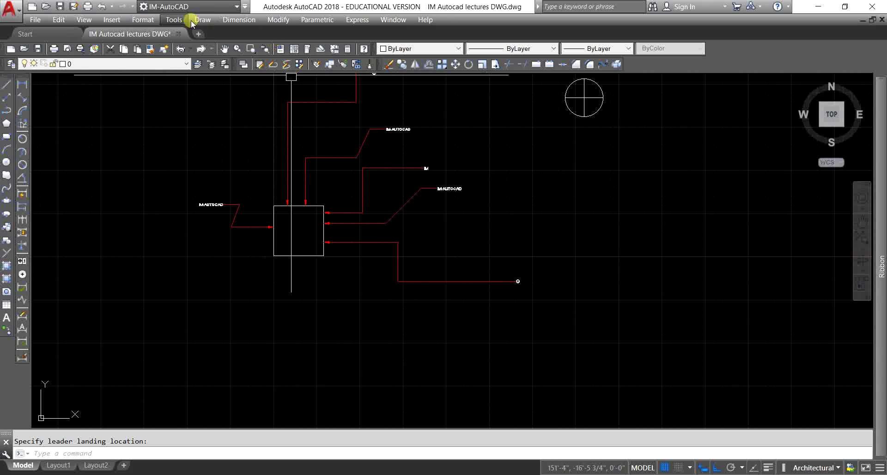
- Set the Standard multileader style's source block to the drawing block 1, keeping the Block content type, and save the style
{"action": "left_click", "coordinate": [143, 19]}
{"action": "left_click", "coordinate": [170, 165]}
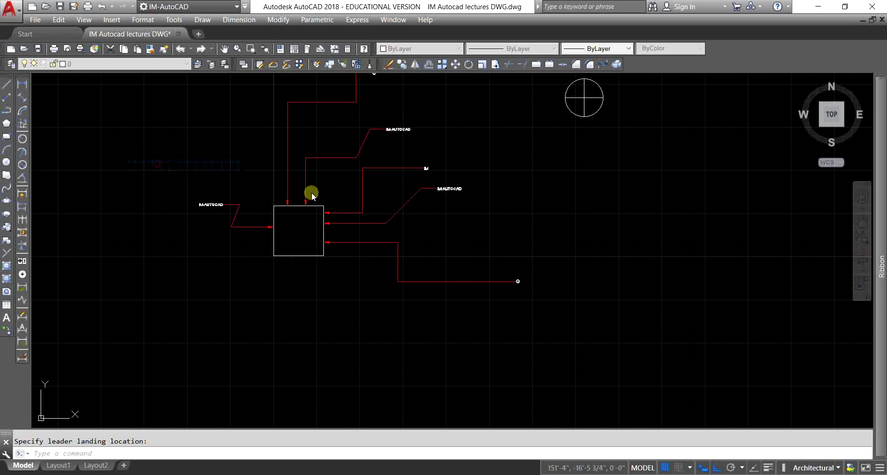
{"action": "left_click", "coordinate": [667, 222]}
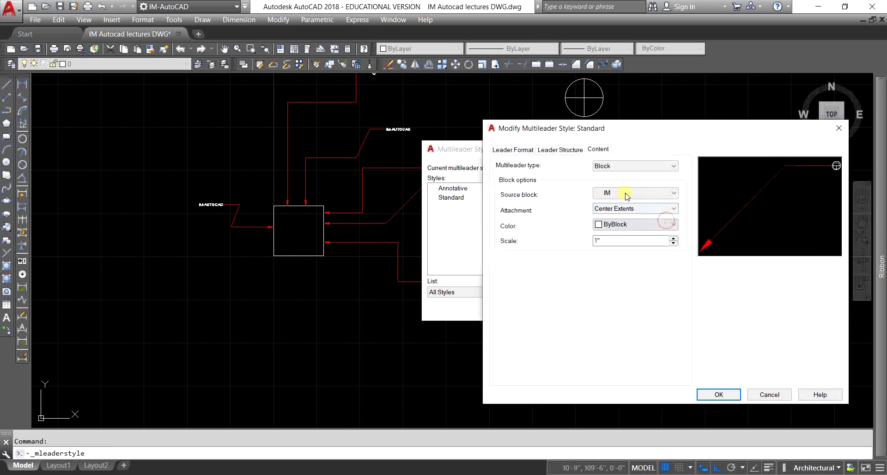
{"action": "left_click", "coordinate": [602, 166]}
{"action": "left_click", "coordinate": [602, 166]}
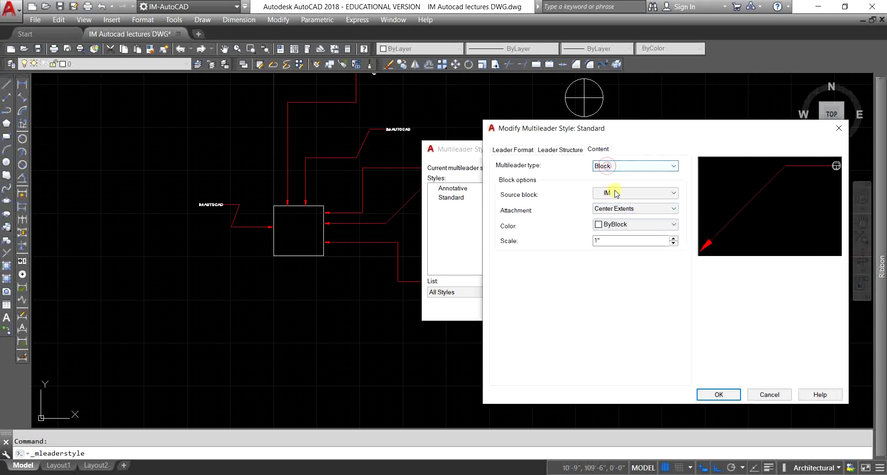
{"action": "left_click", "coordinate": [616, 194]}
{"action": "left_click", "coordinate": [627, 266]}
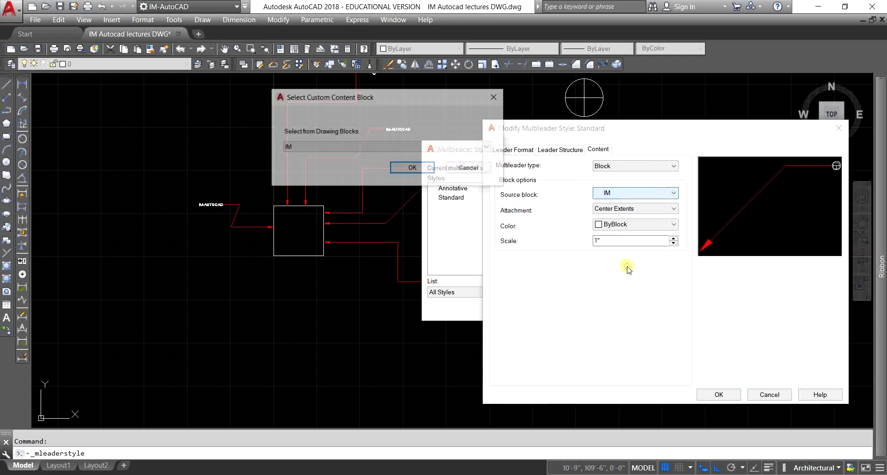
{"action": "left_click", "coordinate": [366, 147]}
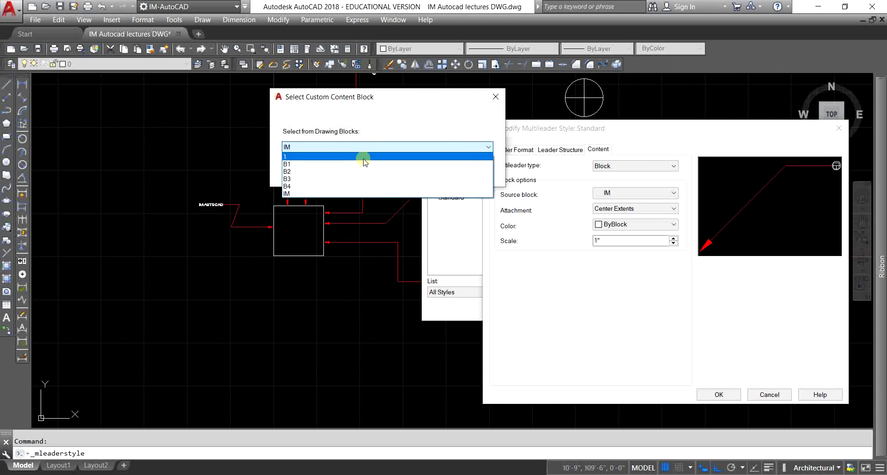
{"action": "left_click", "coordinate": [367, 158]}
{"action": "left_click", "coordinate": [411, 169]}
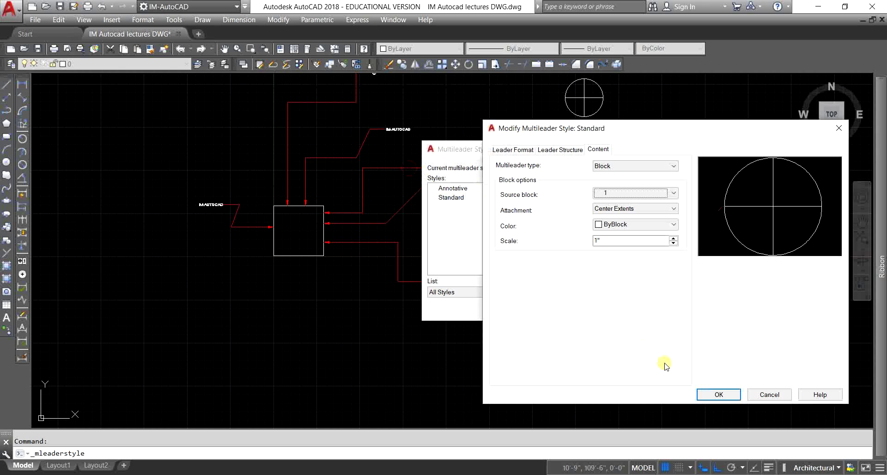
{"action": "left_click", "coordinate": [708, 394]}
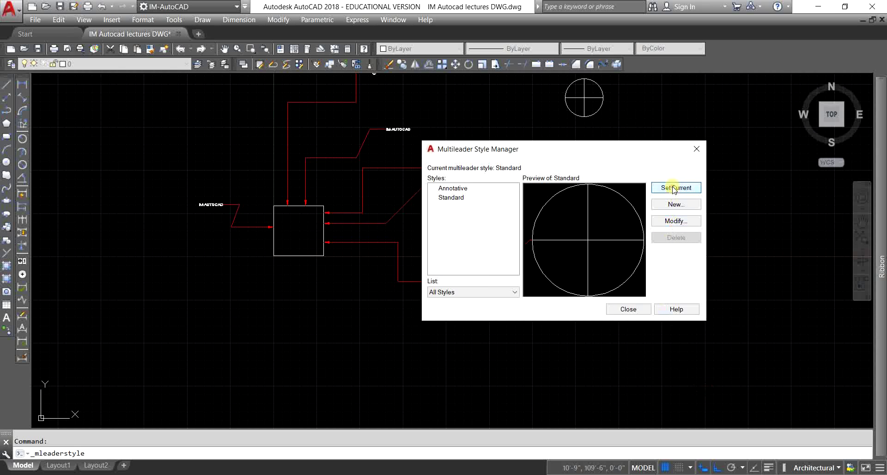
{"action": "left_click", "coordinate": [628, 309]}
- Examine the block content at the ends of the upper and lower multileaders and compare its size with the drawing
{"action": "scroll", "coordinate": [499, 263], "scroll_direction": "down", "scroll_amount": 2}
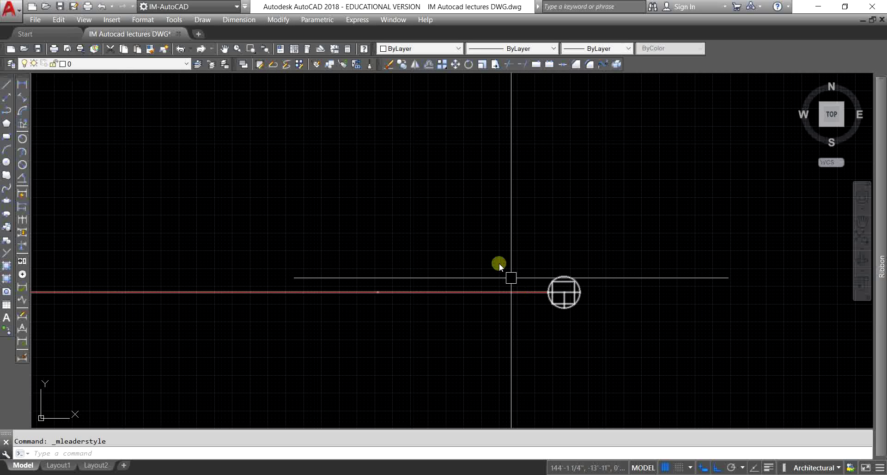
{"action": "scroll", "coordinate": [470, 258], "scroll_direction": "down", "scroll_amount": 5}
{"action": "scroll", "coordinate": [494, 224], "scroll_direction": "up", "scroll_amount": 4}
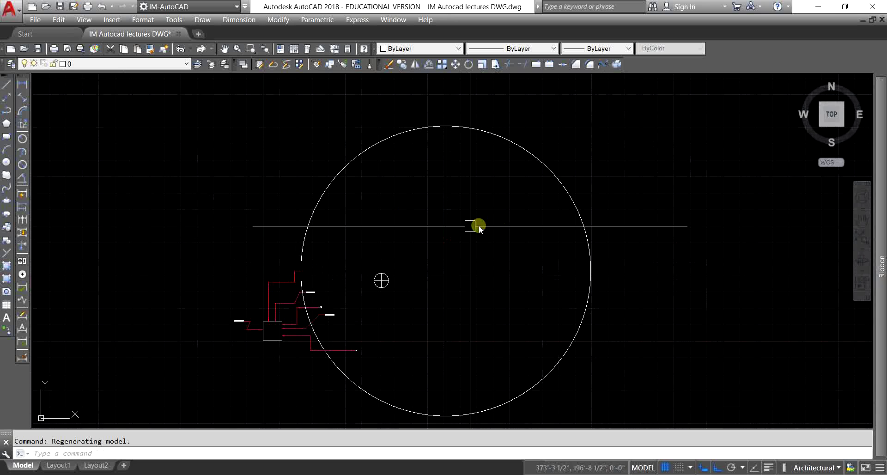
{"action": "left_click", "coordinate": [445, 244]}
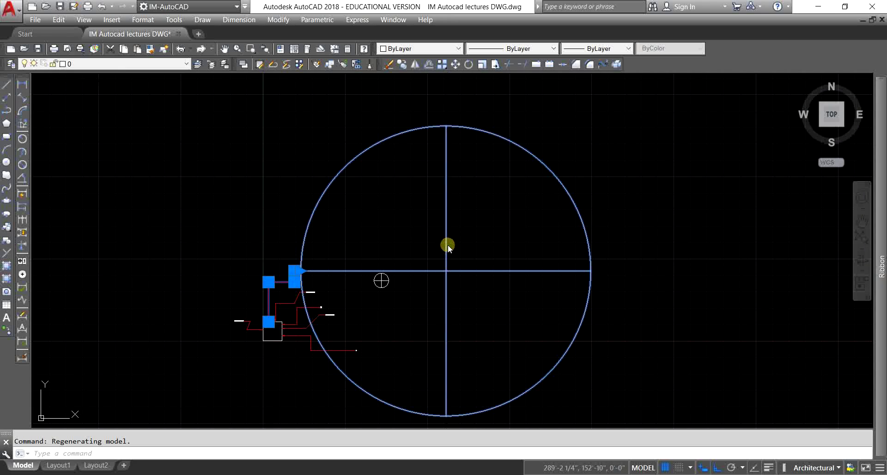
{"action": "key", "text": "Escape"}
{"action": "scroll", "coordinate": [448, 245], "scroll_direction": "up", "scroll_amount": 4}
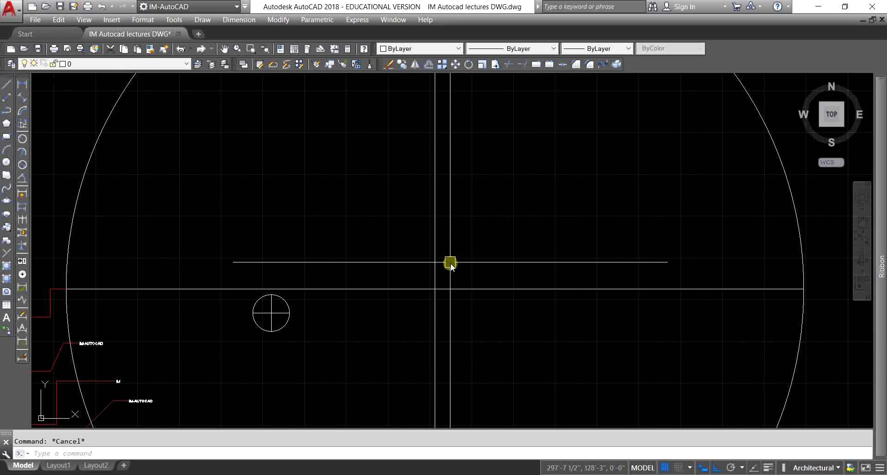
{"action": "scroll", "coordinate": [451, 262], "scroll_direction": "down", "scroll_amount": 6}
{"action": "scroll", "coordinate": [390, 275], "scroll_direction": "up", "scroll_amount": 4}
{"action": "scroll", "coordinate": [394, 240], "scroll_direction": "down", "scroll_amount": 3}
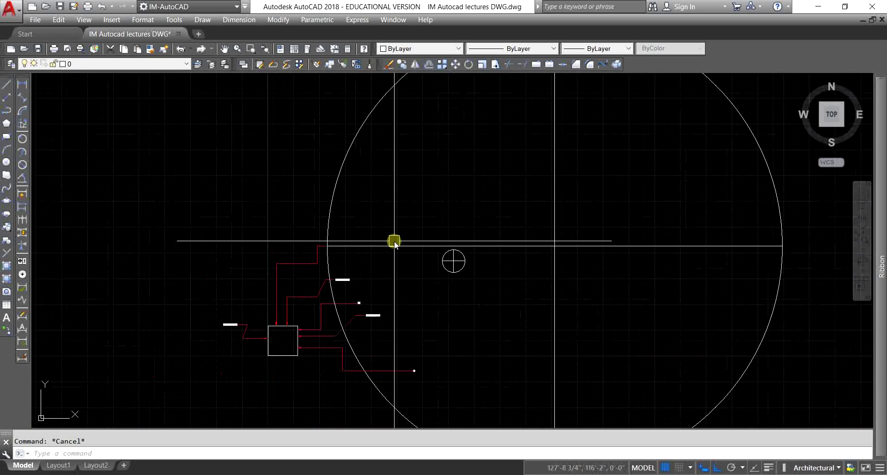
{"action": "scroll", "coordinate": [404, 287], "scroll_direction": "up", "scroll_amount": 4}
{"action": "scroll", "coordinate": [353, 354], "scroll_direction": "up", "scroll_amount": 2}
{"action": "scroll", "coordinate": [485, 263], "scroll_direction": "down", "scroll_amount": 4}
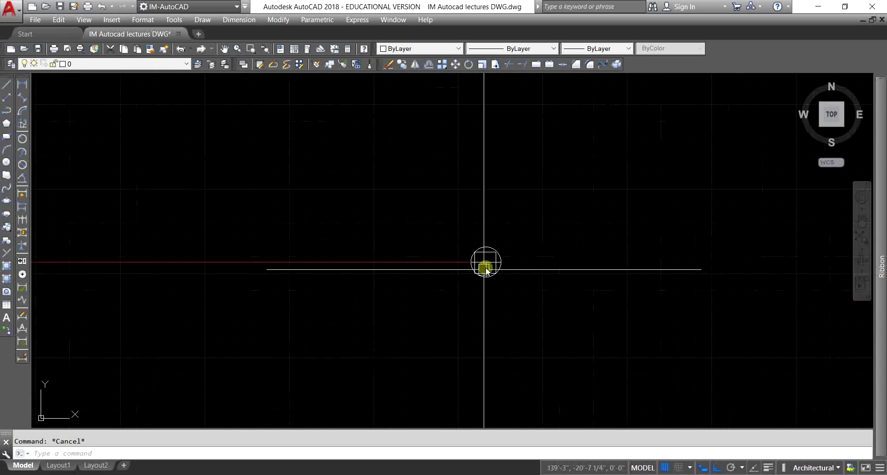
- Draw a block-content multileader from the square's bottom edge, running straight down and then horizontally to the left
{"action": "scroll", "coordinate": [473, 288], "scroll_direction": "down", "scroll_amount": 3}
{"action": "type", "text": "MLD"}
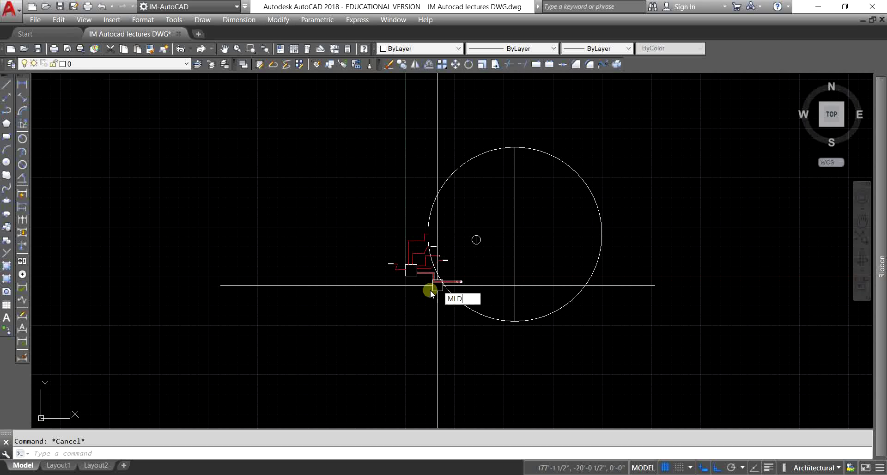
{"action": "key", "text": "Return"}
{"action": "scroll", "coordinate": [406, 270], "scroll_direction": "up", "scroll_amount": 5}
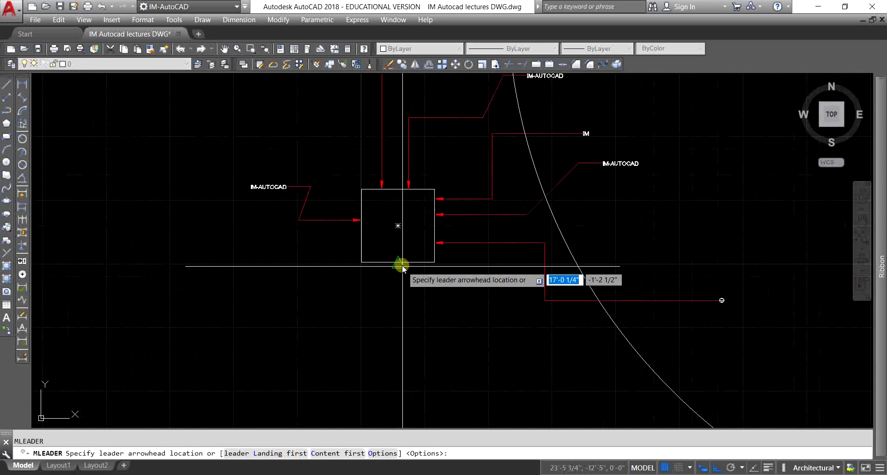
{"action": "left_click", "coordinate": [403, 264]}
{"action": "scroll", "coordinate": [411, 287], "scroll_direction": "down", "scroll_amount": 4}
{"action": "left_click", "coordinate": [279, 347]}
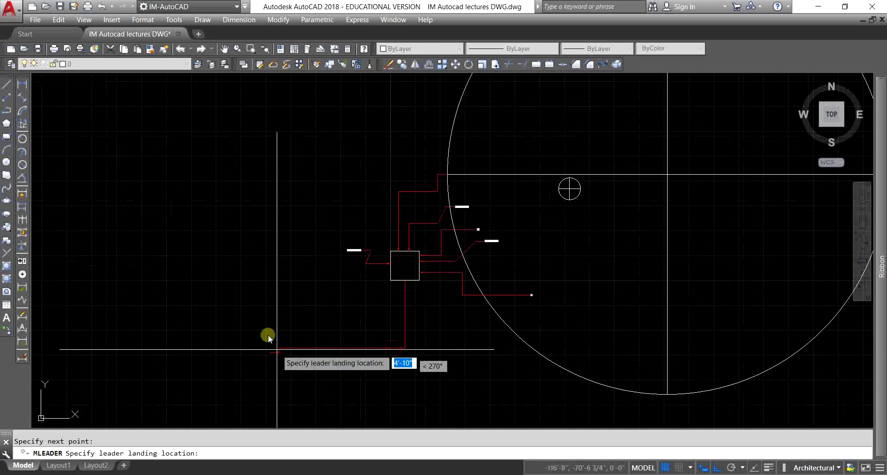
{"action": "scroll", "coordinate": [226, 289], "scroll_direction": "down", "scroll_amount": 10}
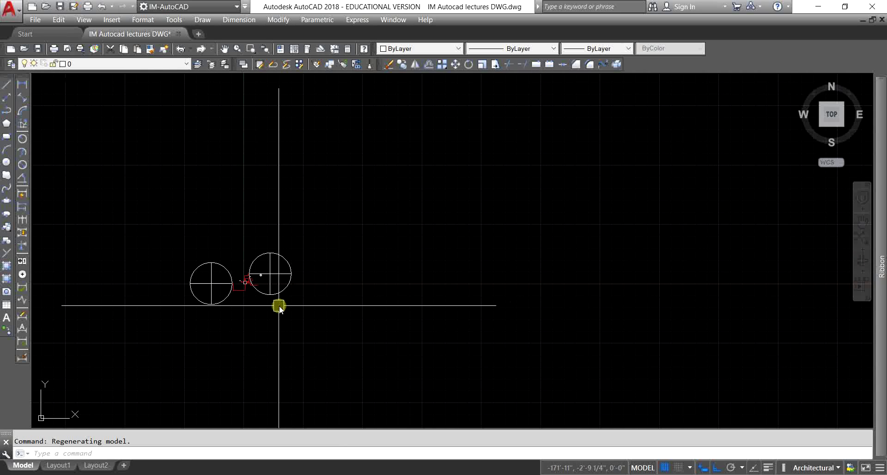
{"action": "scroll", "coordinate": [279, 305], "scroll_direction": "up", "scroll_amount": 2}
{"action": "middle_click_drag", "start_coordinate": [380, 320], "coordinate": [416, 312]}
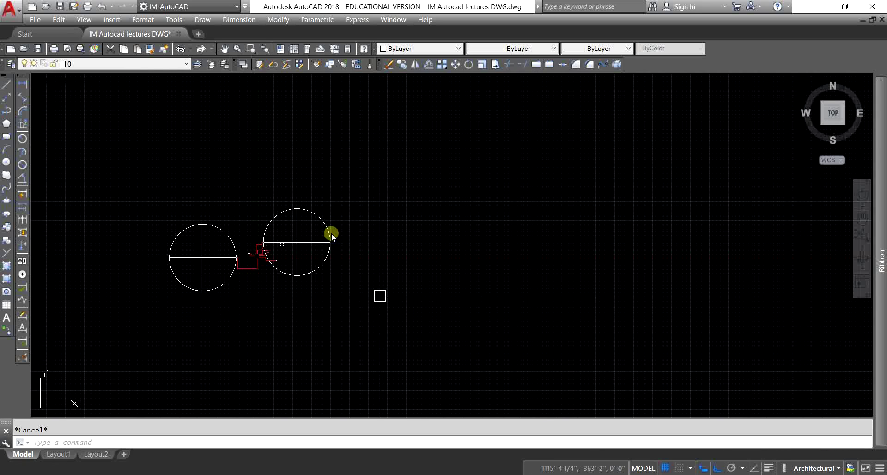
- Change the Standard multileader style's content type to Mtext and save the style
{"action": "left_click", "coordinate": [144, 19]}
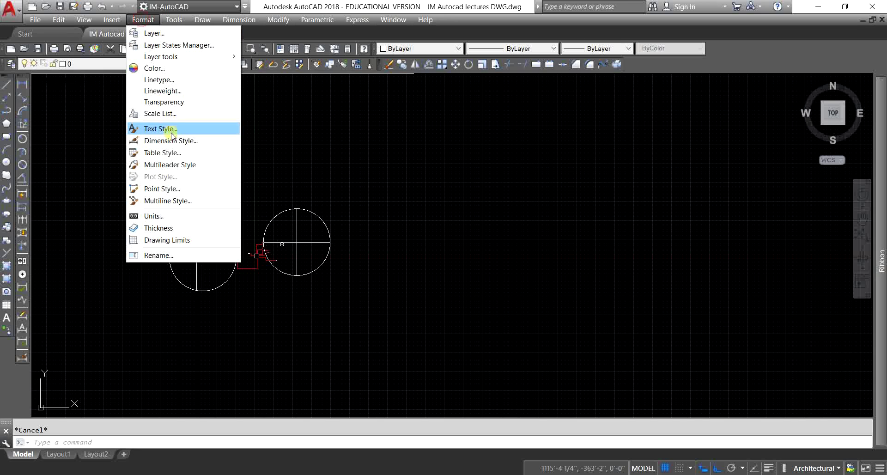
{"action": "left_click", "coordinate": [174, 166]}
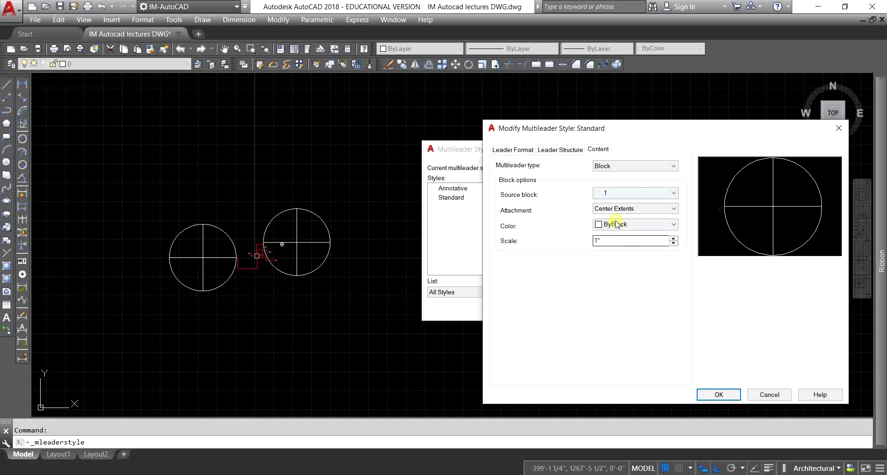
{"action": "left_click", "coordinate": [634, 170]}
{"action": "left_click", "coordinate": [635, 179]}
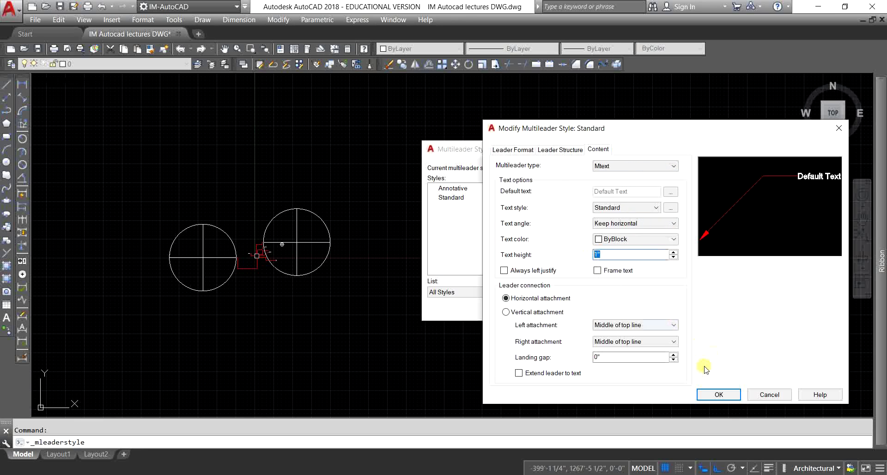
{"action": "left_click", "coordinate": [711, 393]}
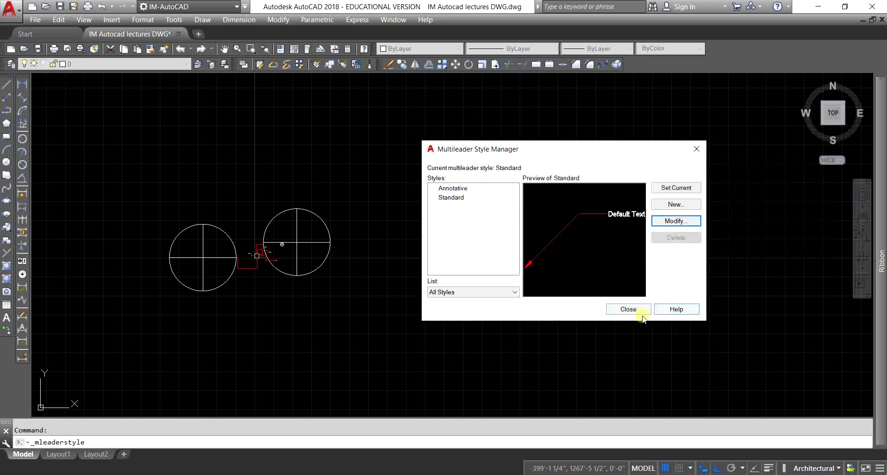
{"action": "left_click", "coordinate": [628, 309]}
- Delete the small crossed circle right of the square and the multileader with the oversized block content
{"action": "scroll", "coordinate": [260, 258], "scroll_direction": "up", "scroll_amount": 5}
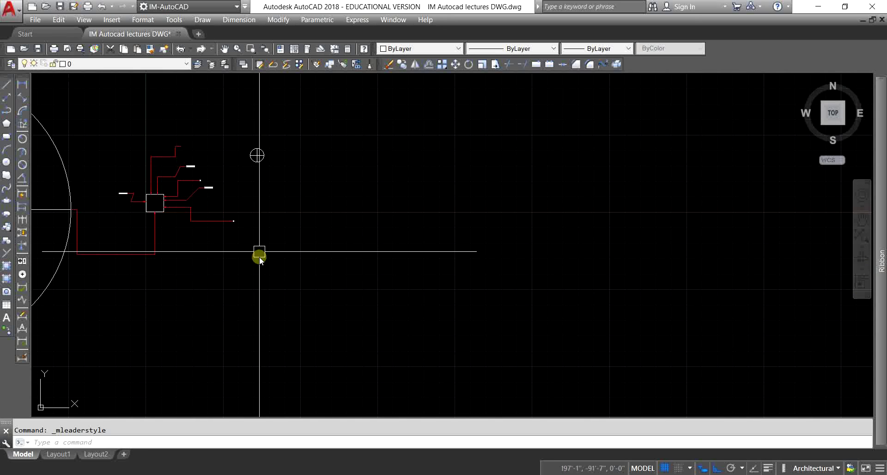
{"action": "middle_click_drag", "start_coordinate": [260, 253], "coordinate": [403, 221]}
{"action": "left_click", "coordinate": [400, 199]}
{"action": "key", "text": "Delete"}
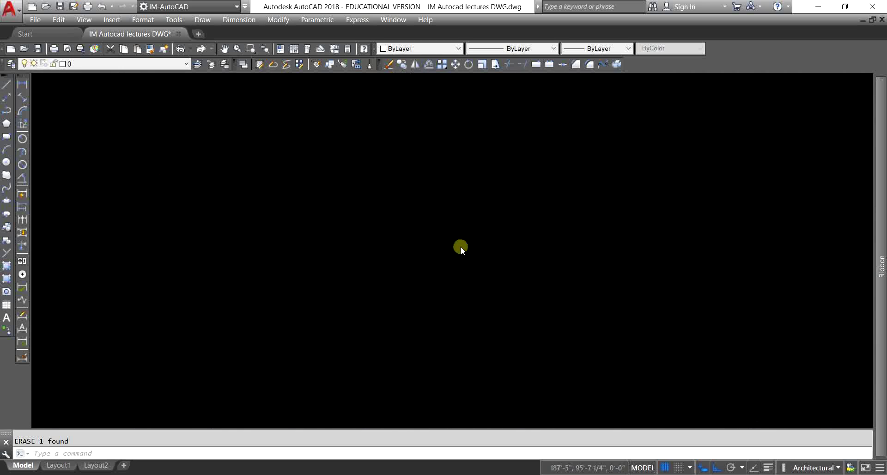
{"action": "left_click", "coordinate": [252, 217]}
{"action": "left_click", "coordinate": [193, 190]}
{"action": "key", "text": "Delete"}
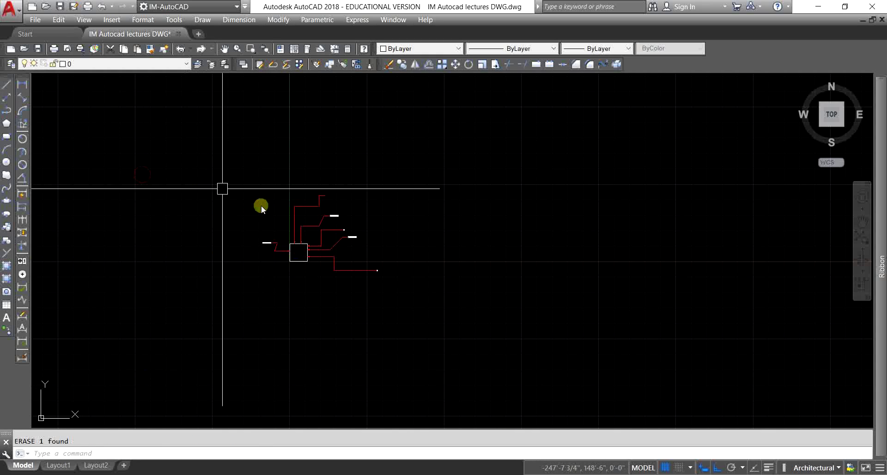
- Zoom to the drawing extents and draw a circle about 45'-6" in radius to the left of the square
{"action": "type", "text": "X"}
{"action": "key", "text": "Escape"}
{"action": "type", "text": "z"}
{"action": "key", "text": "Return"}
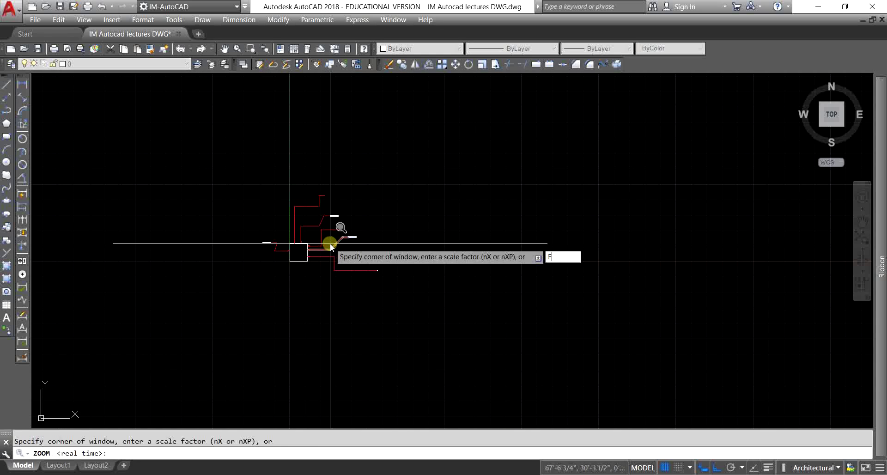
{"action": "type", "text": "e"}
{"action": "key", "text": "Return"}
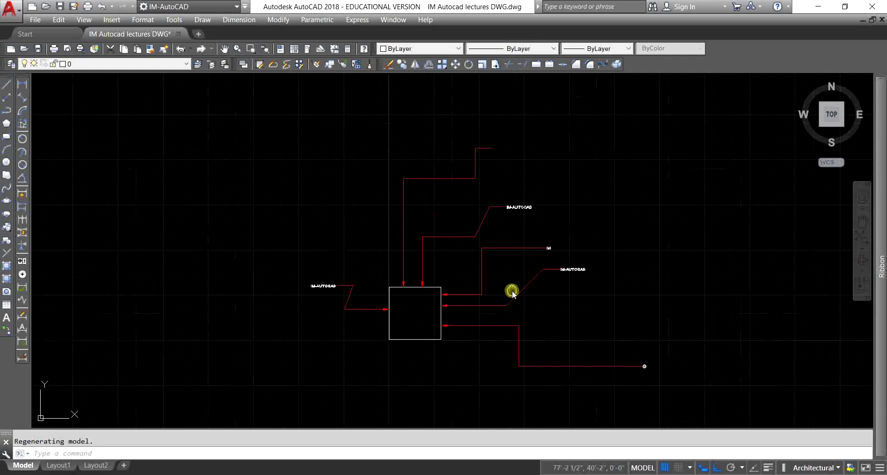
{"action": "middle_click_drag", "start_coordinate": [435, 291], "coordinate": [519, 254]}
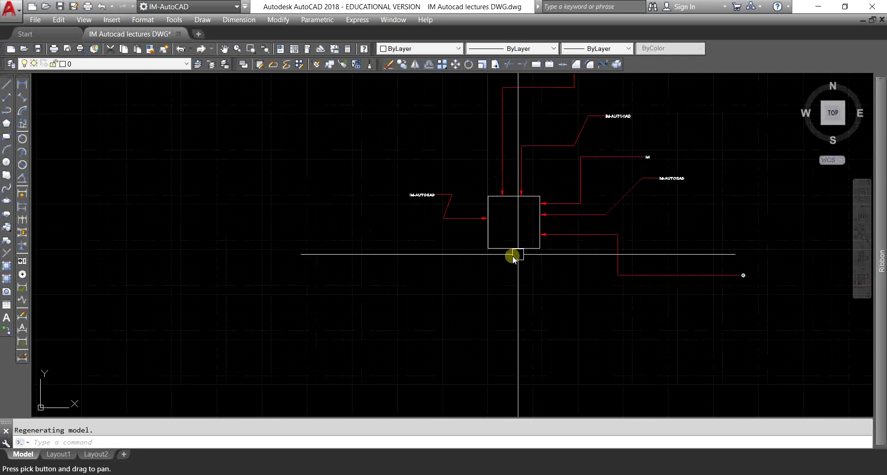
{"action": "type", "text": "c"}
{"action": "key", "text": "Return"}
{"action": "left_click", "coordinate": [255, 229]}
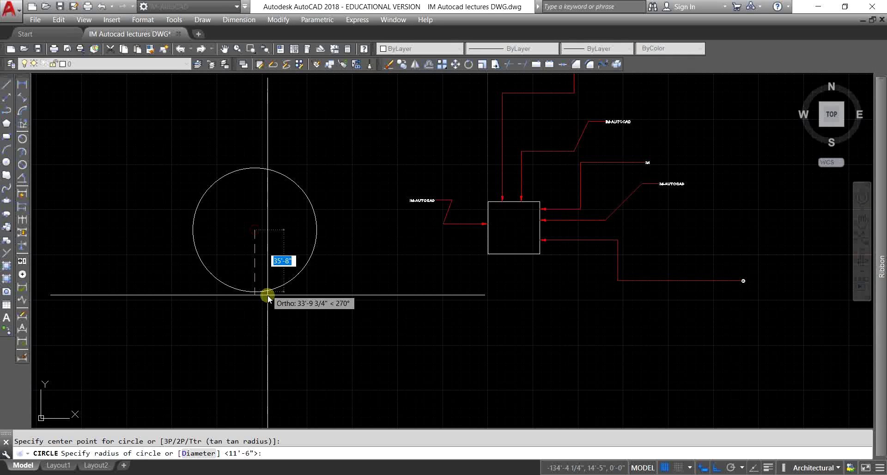
{"action": "middle_click_drag", "start_coordinate": [253, 251], "coordinate": [371, 265]}
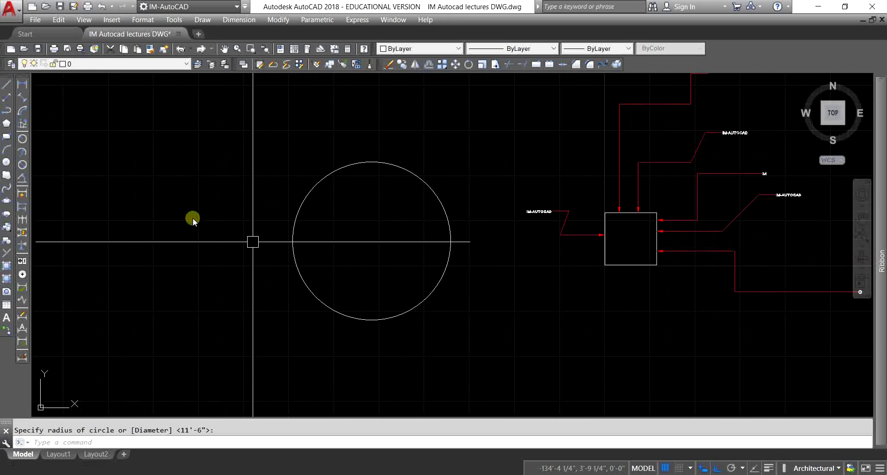
- Add a radius dimension to the new circle, placing its text outside the circle at the upper left
{"action": "left_click", "coordinate": [22, 139]}
{"action": "left_click", "coordinate": [319, 180]}
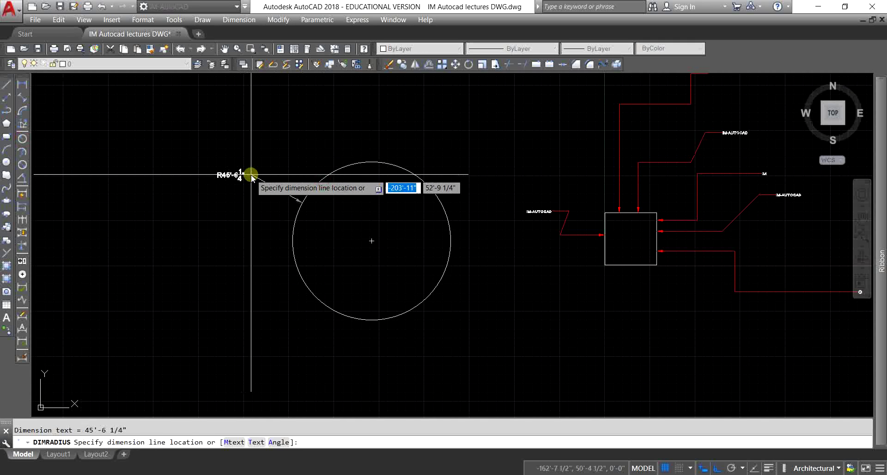
{"action": "left_click", "coordinate": [251, 175]}
{"action": "scroll", "coordinate": [259, 237], "scroll_direction": "up", "scroll_amount": 2}
{"action": "scroll", "coordinate": [339, 259], "scroll_direction": "up", "scroll_amount": 1}
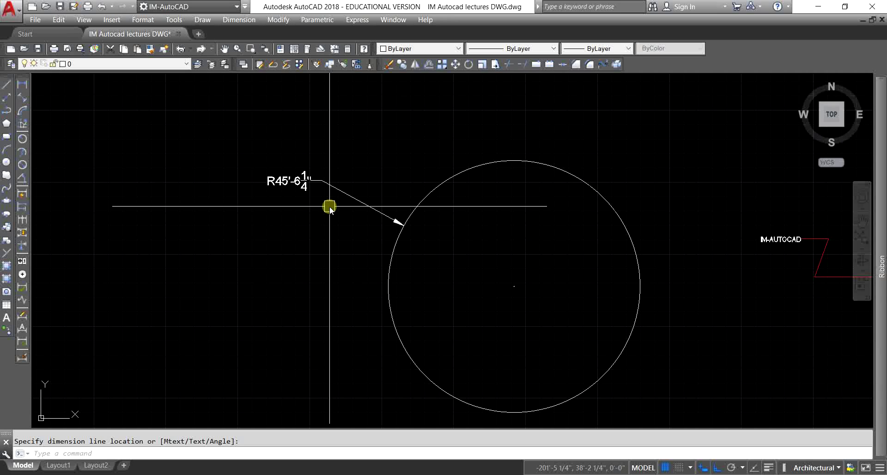
{"action": "key", "text": "Escape"}
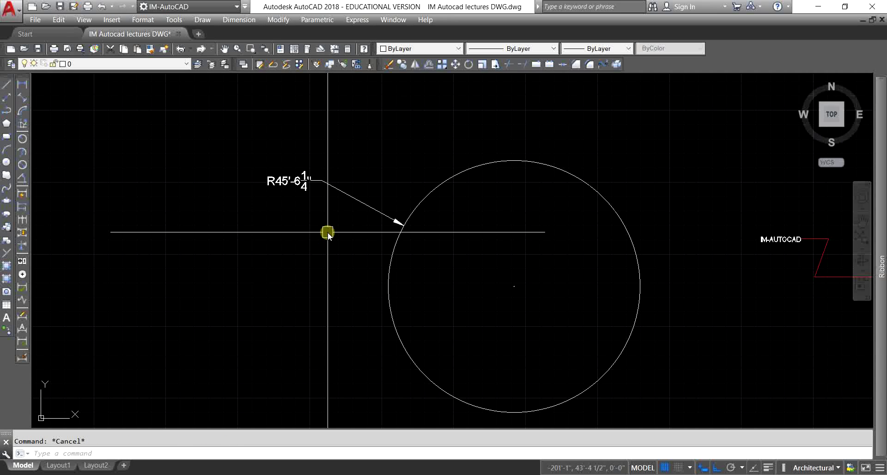
- Set the overall dimension scale in the Standard style overrides to 8 and make the overrides current
{"action": "type", "text": "D"}
{"action": "key", "text": "Return"}
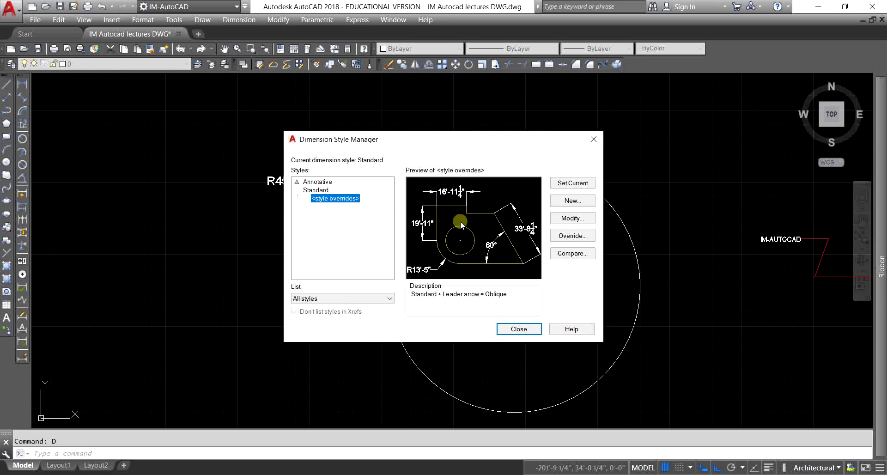
{"action": "left_click", "coordinate": [571, 222]}
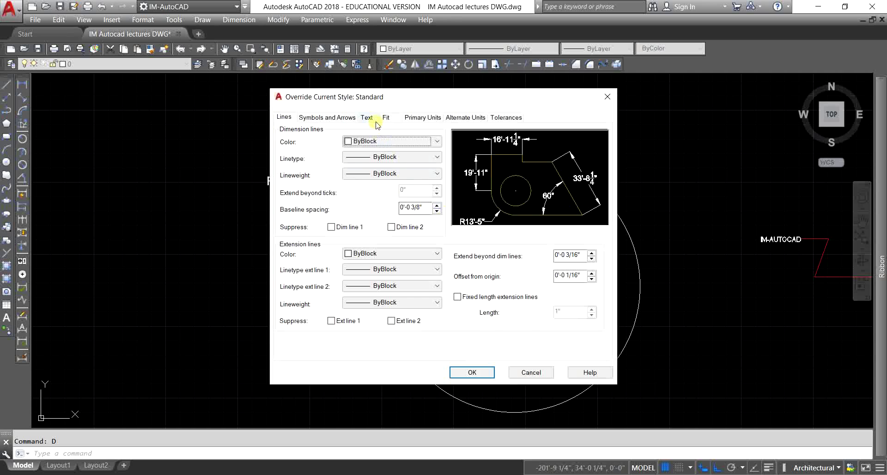
{"action": "left_click", "coordinate": [367, 118]}
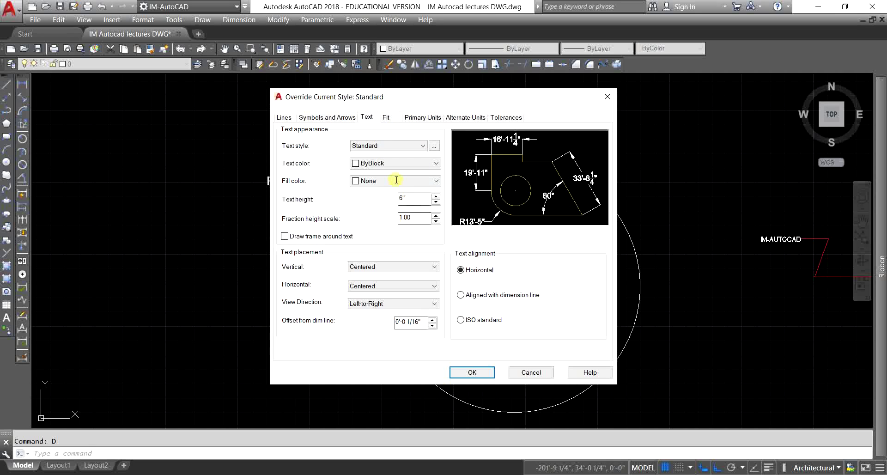
{"action": "left_click", "coordinate": [387, 117]}
{"action": "left_click", "coordinate": [337, 119]}
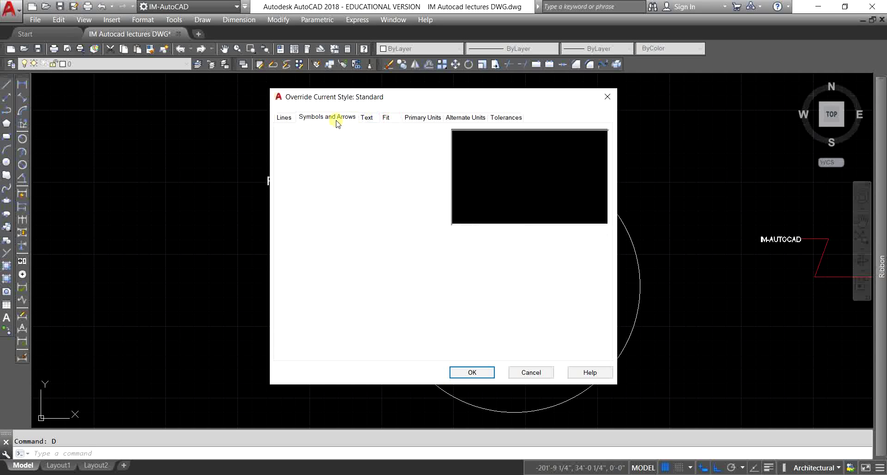
{"action": "left_click", "coordinate": [387, 117]}
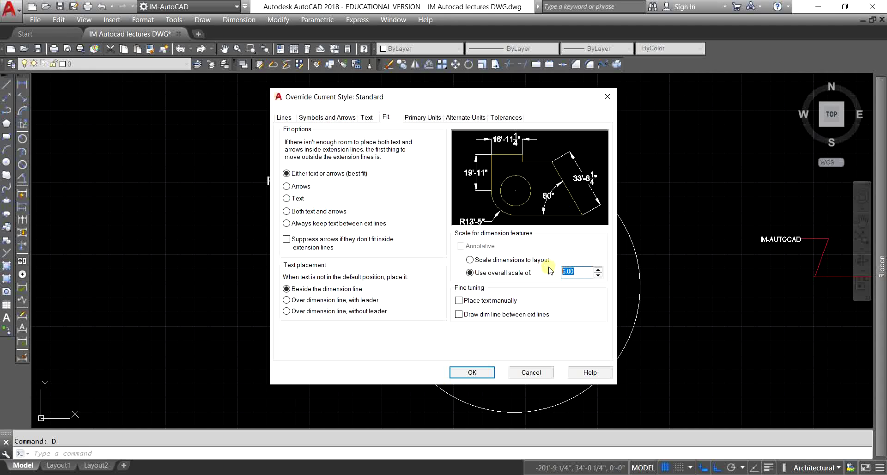
{"action": "left_click", "coordinate": [472, 372]}
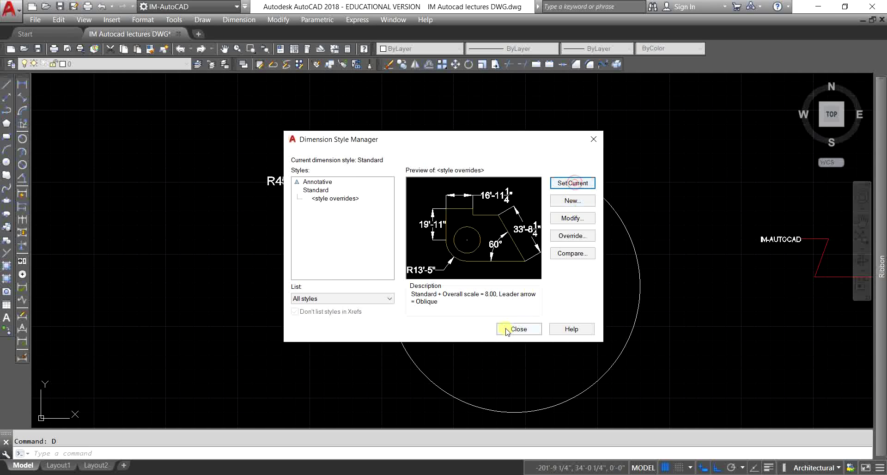
{"action": "left_click", "coordinate": [517, 329]}
{"action": "scroll", "coordinate": [295, 208], "scroll_direction": "up", "scroll_amount": 2}
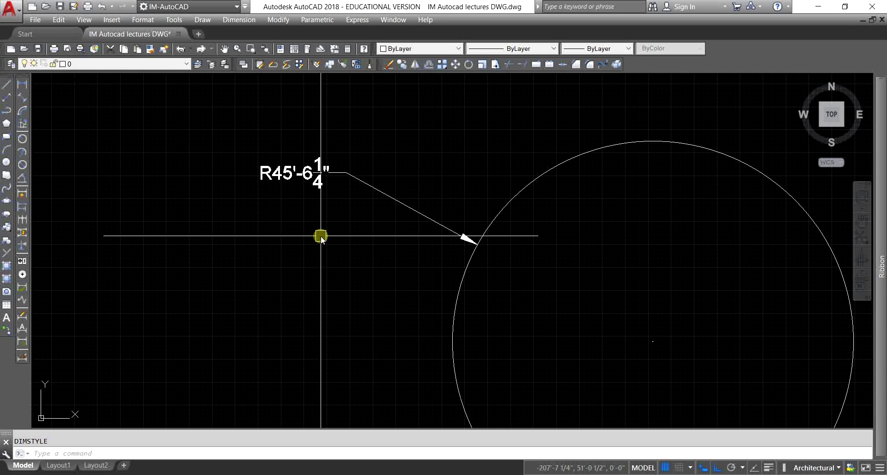
- Set the Standard dimension style's overall scale to 10 and make the style current, discarding the style overrides
{"action": "scroll", "coordinate": [321, 237], "scroll_direction": "down", "scroll_amount": 6}
{"action": "scroll", "coordinate": [283, 255], "scroll_direction": "up", "scroll_amount": 2}
{"action": "type", "text": "D"}
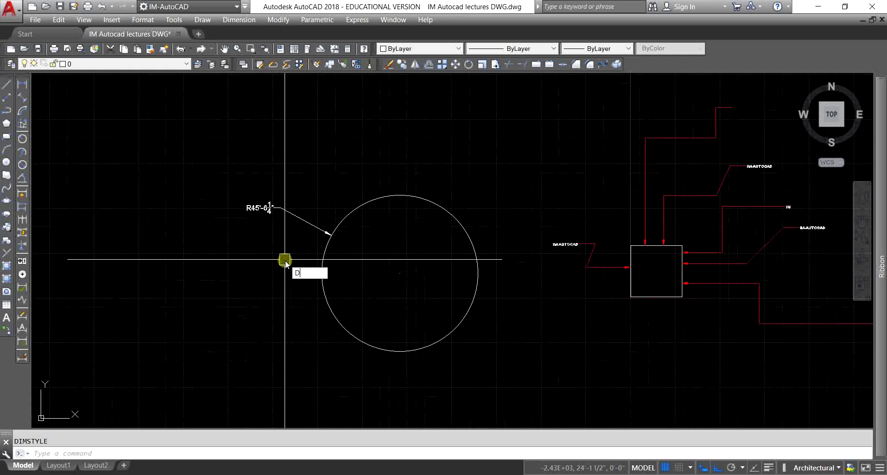
{"action": "key", "text": "Return"}
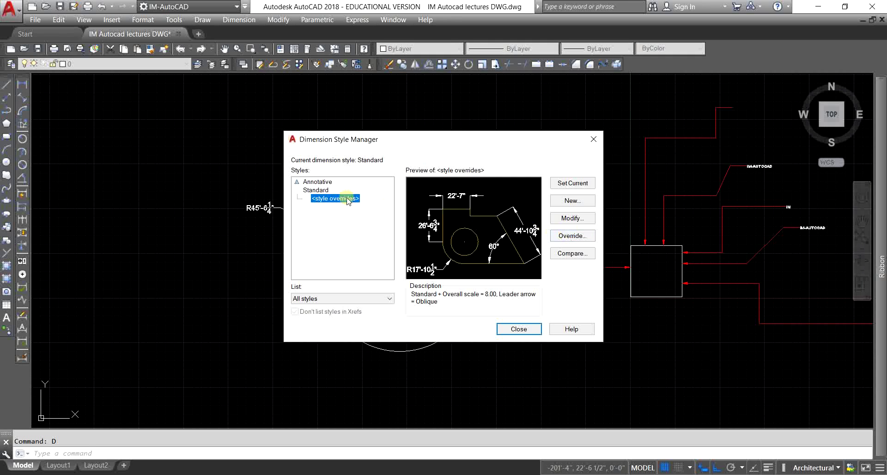
{"action": "key", "text": "Up"}
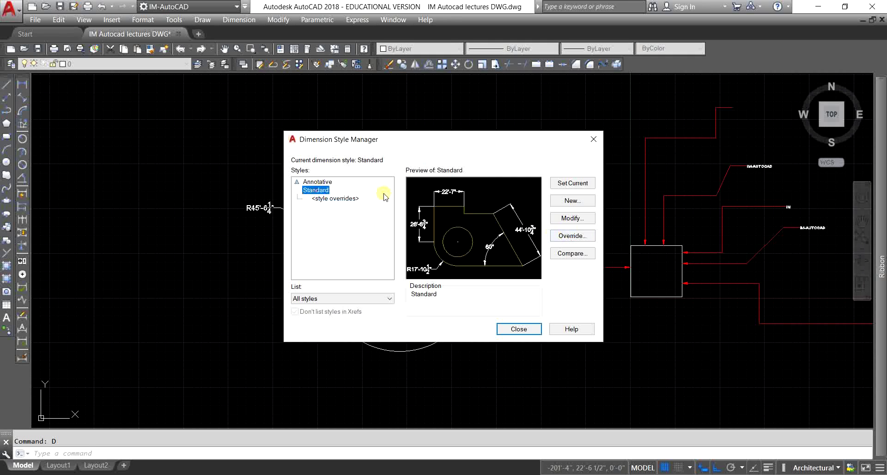
{"action": "left_click", "coordinate": [572, 218]}
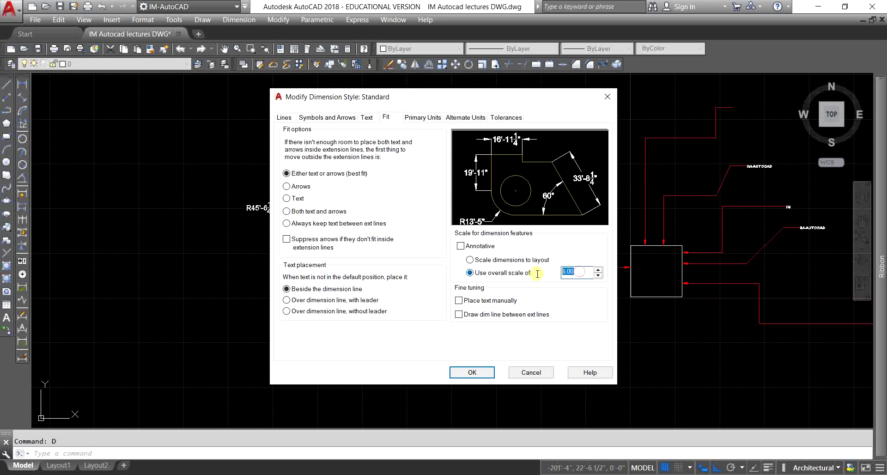
{"action": "type", "text": "10"}
{"action": "left_click", "coordinate": [460, 373]}
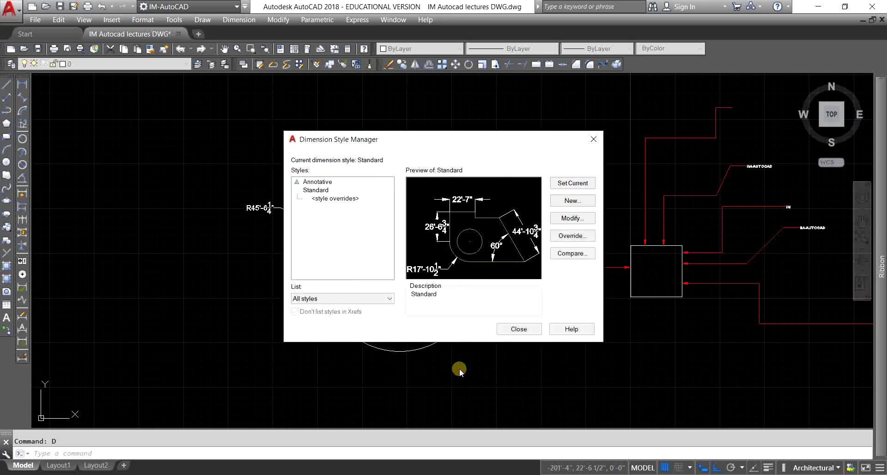
{"action": "left_click", "coordinate": [565, 183]}
{"action": "left_click", "coordinate": [413, 250]}
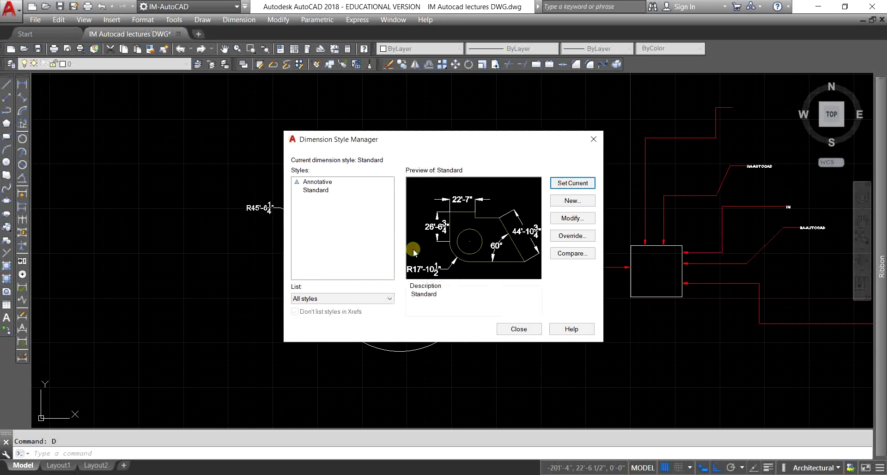
{"action": "left_click", "coordinate": [518, 329]}
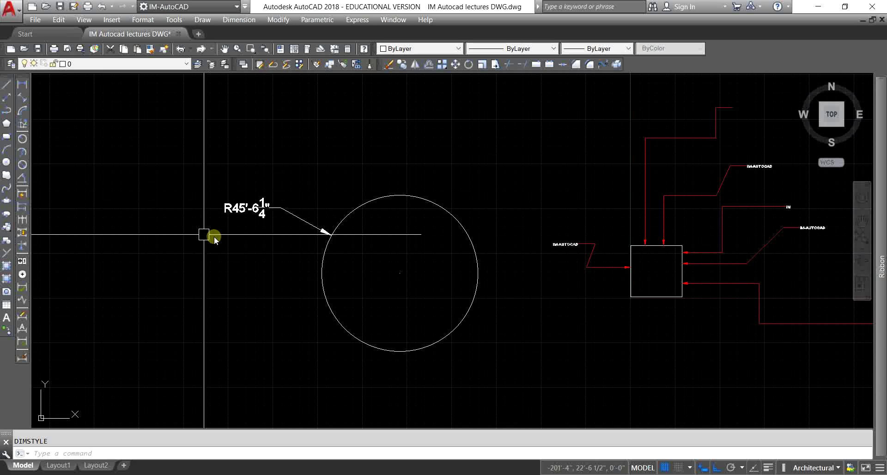
{"action": "scroll", "coordinate": [240, 220], "scroll_direction": "down", "scroll_amount": 2}
{"action": "scroll", "coordinate": [411, 228], "scroll_direction": "up", "scroll_amount": 2}
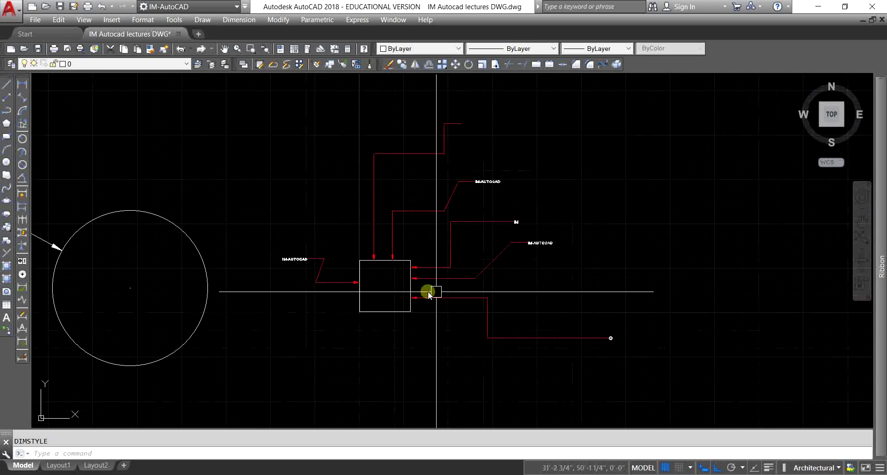
- Set the text height in the Standard multileader style's content settings to 4"
{"action": "scroll", "coordinate": [473, 249], "scroll_direction": "down", "scroll_amount": 2}
{"action": "scroll", "coordinate": [309, 245], "scroll_direction": "up", "scroll_amount": 3}
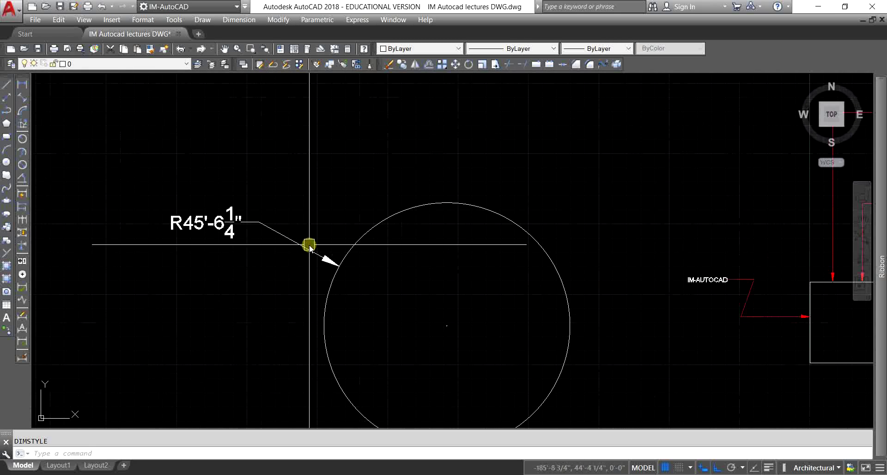
{"action": "scroll", "coordinate": [279, 258], "scroll_direction": "down", "scroll_amount": 3}
{"action": "scroll", "coordinate": [393, 278], "scroll_direction": "up", "scroll_amount": 2}
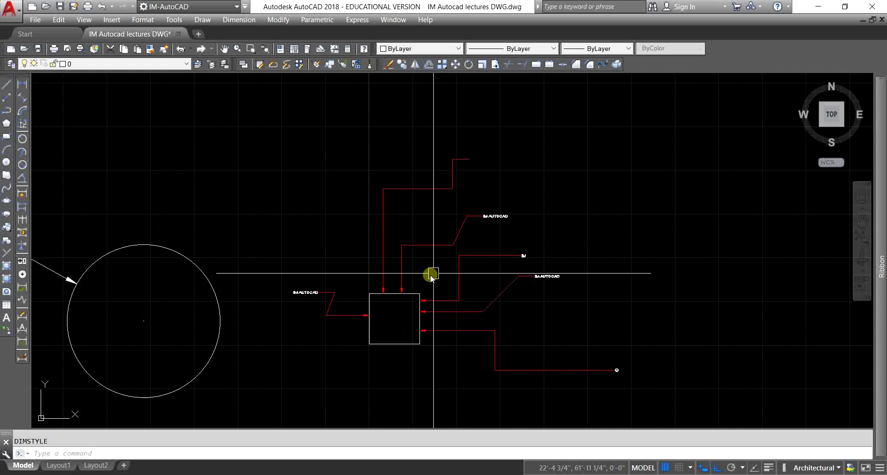
{"action": "scroll", "coordinate": [427, 277], "scroll_direction": "up", "scroll_amount": 1}
{"action": "scroll", "coordinate": [420, 263], "scroll_direction": "down", "scroll_amount": 2}
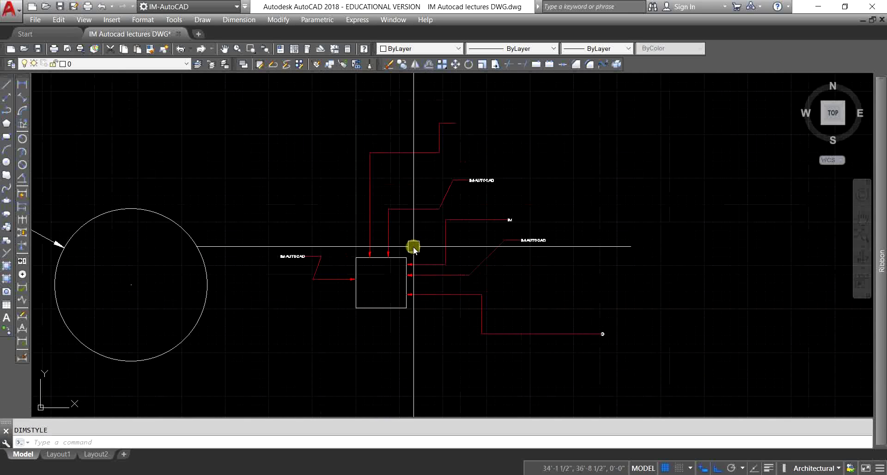
{"action": "left_click", "coordinate": [142, 19]}
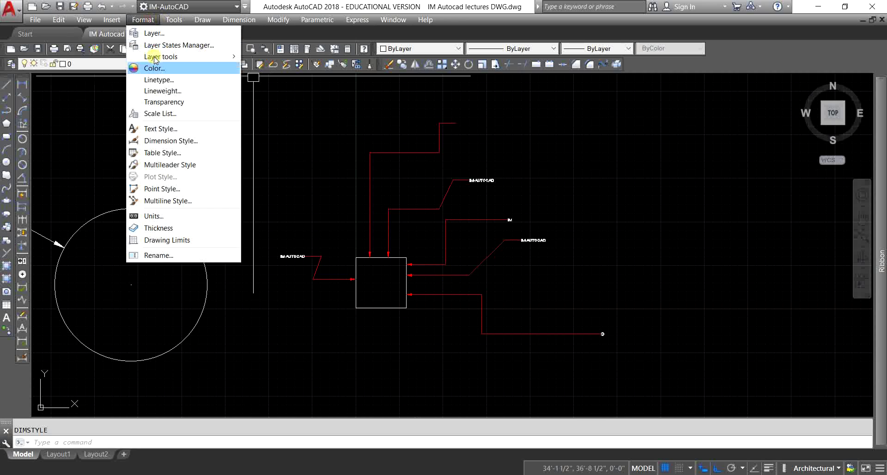
{"action": "left_click", "coordinate": [181, 168]}
{"action": "left_click", "coordinate": [675, 222]}
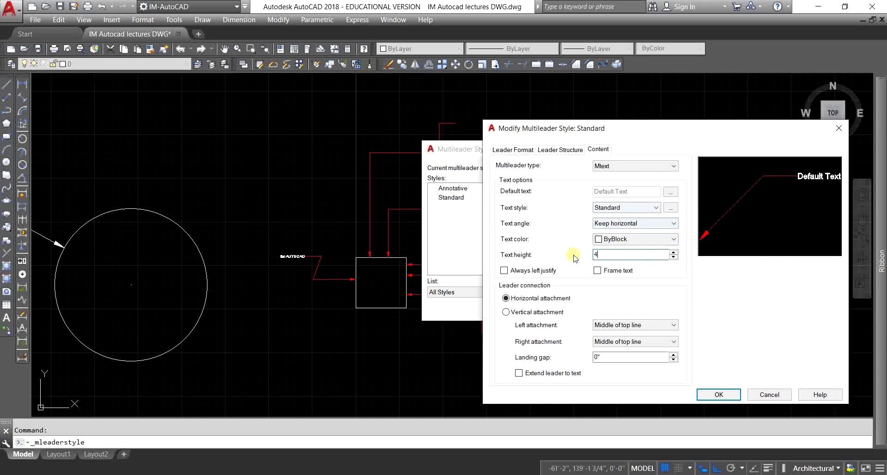
- Review the text style, text angle and text color choices without changing them, and save the modified Standard multileader style
{"action": "left_click", "coordinate": [623, 208]}
{"action": "left_click", "coordinate": [622, 207]}
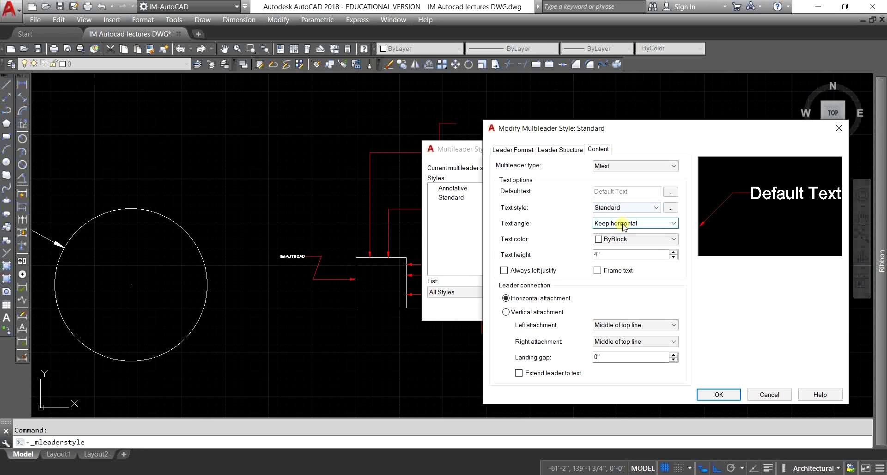
{"action": "left_click", "coordinate": [623, 223]}
{"action": "left_click", "coordinate": [622, 224]}
{"action": "left_click", "coordinate": [623, 223]}
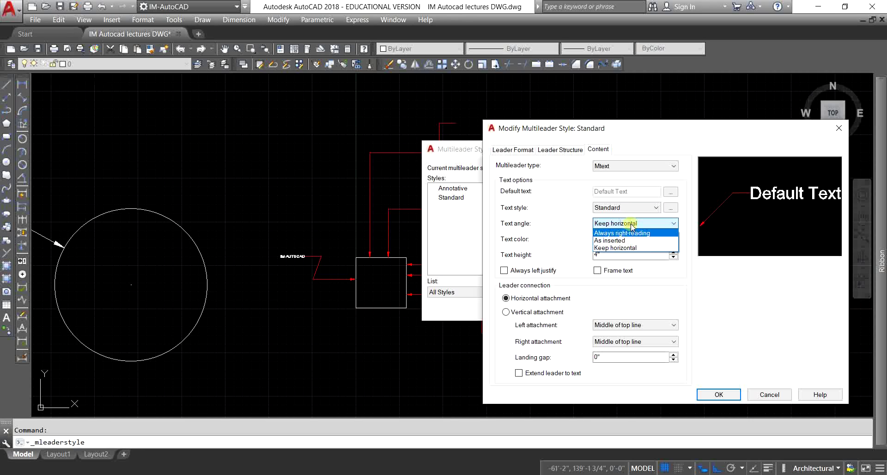
{"action": "left_click", "coordinate": [632, 226]}
{"action": "left_click", "coordinate": [633, 239]}
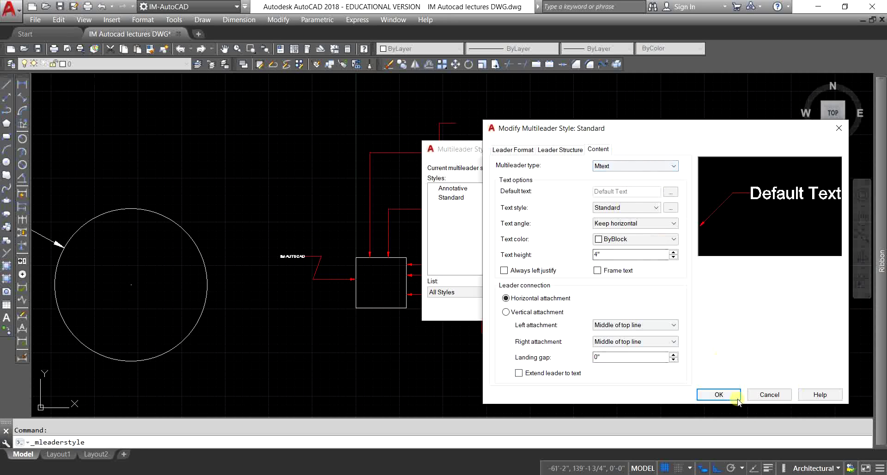
{"action": "left_click", "coordinate": [719, 394]}
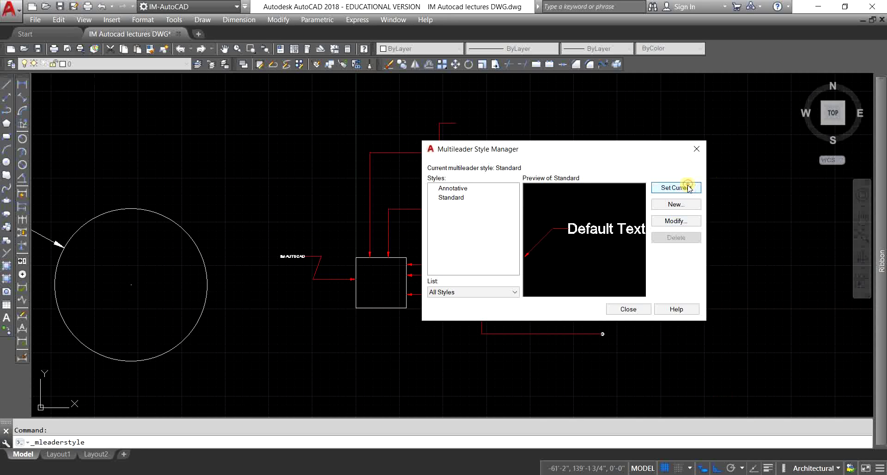
{"action": "left_click", "coordinate": [627, 306]}
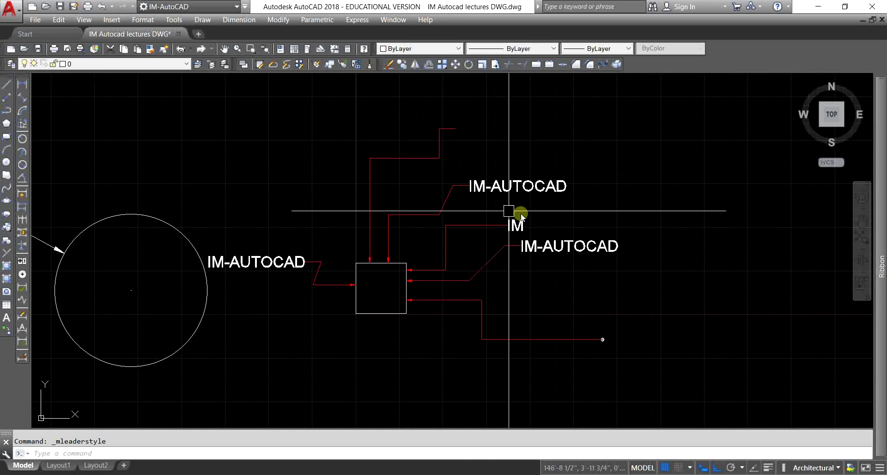
- Move the circle together with its radius dimension horizontally farther to the left, away from the square and its leaders
{"action": "scroll", "coordinate": [509, 217], "scroll_direction": "down", "scroll_amount": 2}
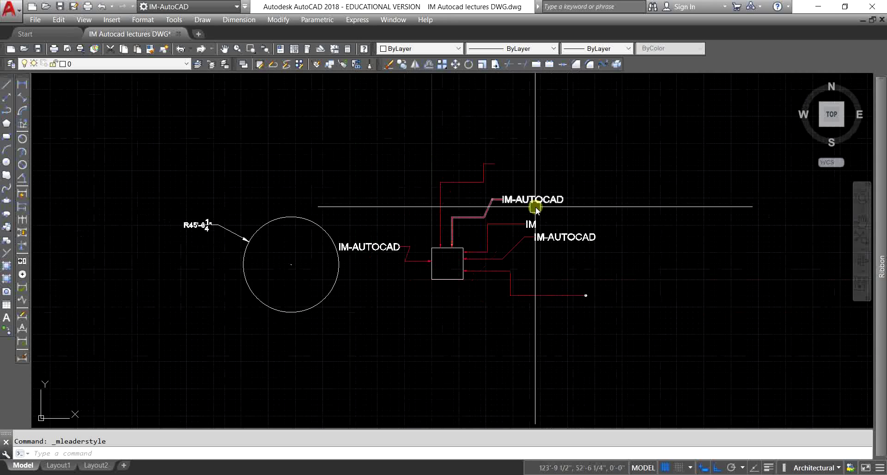
{"action": "left_click", "coordinate": [254, 235]}
{"action": "left_click", "coordinate": [274, 231]}
{"action": "left_click", "coordinate": [255, 205]}
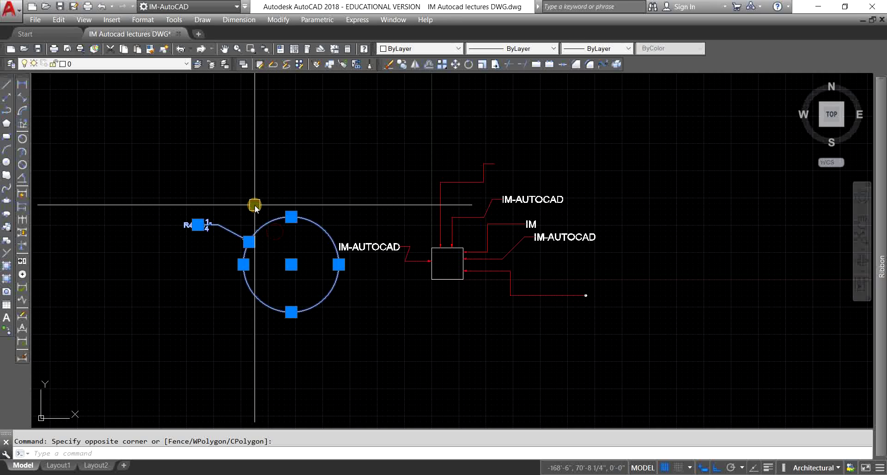
{"action": "type", "text": "m"}
{"action": "key", "text": "space"}
{"action": "scroll", "coordinate": [440, 202], "scroll_direction": "down", "scroll_amount": 2}
{"action": "left_click", "coordinate": [429, 318]}
{"action": "left_click", "coordinate": [317, 318]}
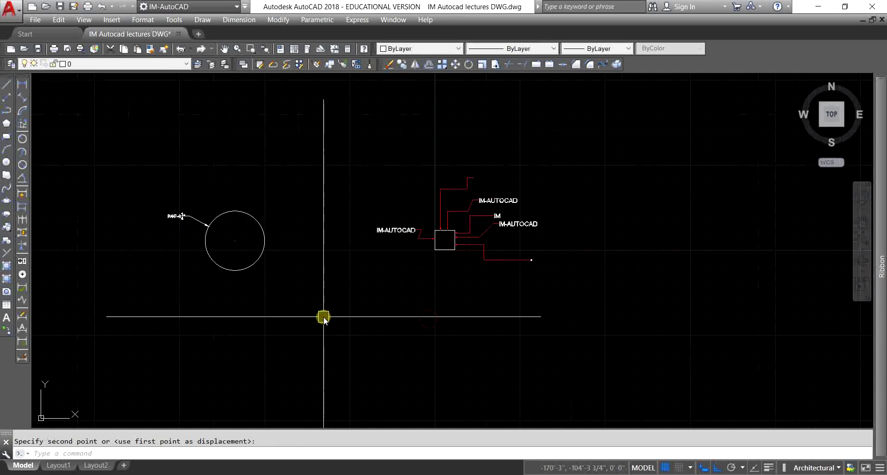
{"action": "key", "text": "Escape"}
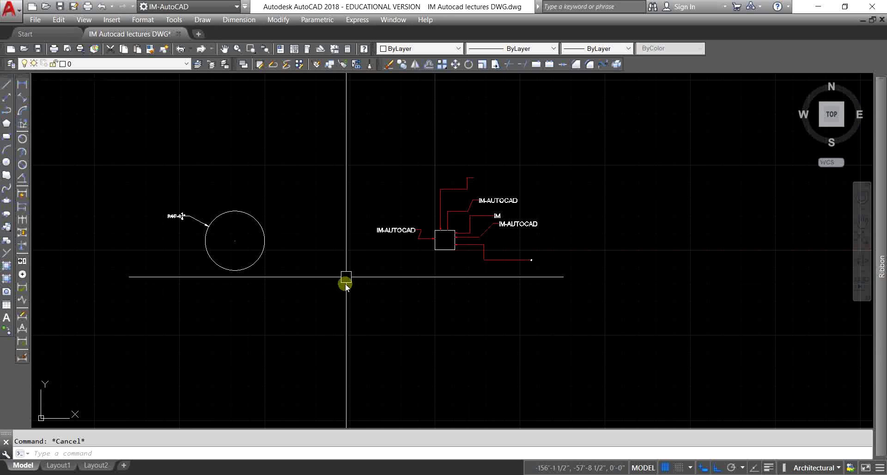
- Set the arrowhead size in the Standard multileader style's leader format to 6 and save the style
{"action": "left_click", "coordinate": [156, 19]}
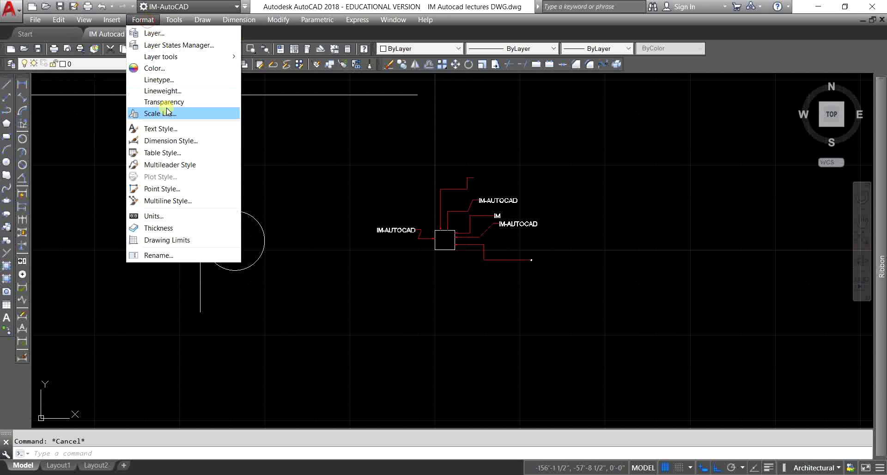
{"action": "left_click", "coordinate": [179, 166]}
{"action": "left_click", "coordinate": [676, 220]}
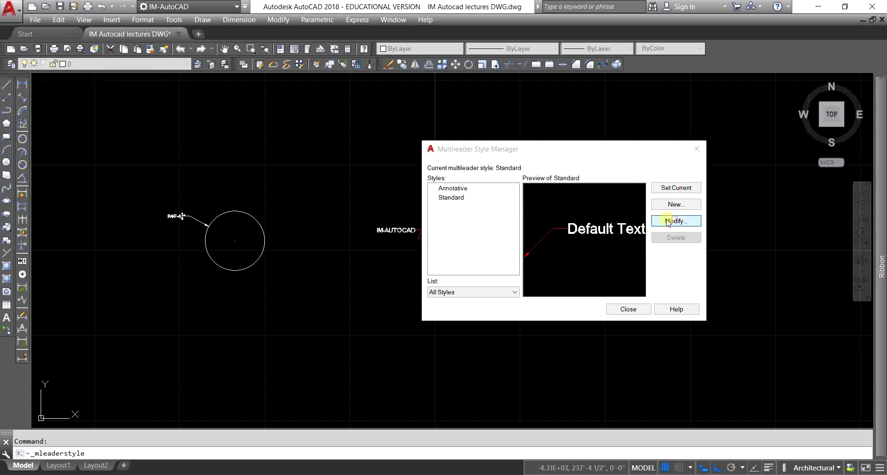
{"action": "left_click", "coordinate": [505, 151]}
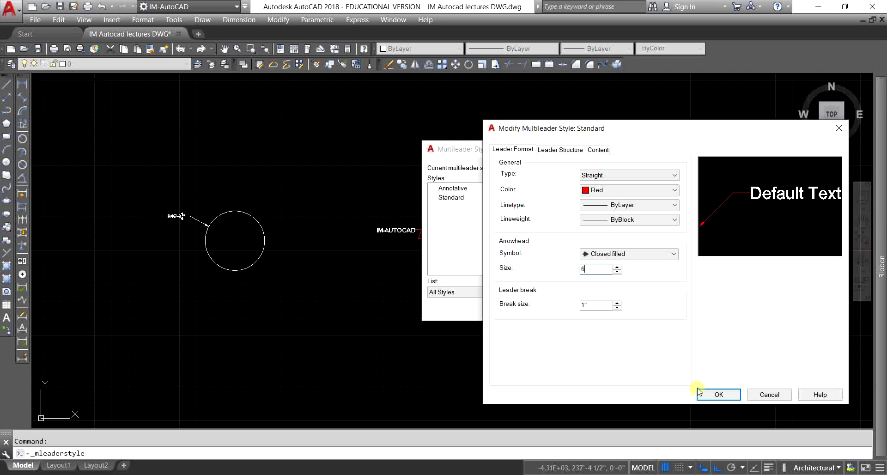
{"action": "left_click", "coordinate": [710, 400]}
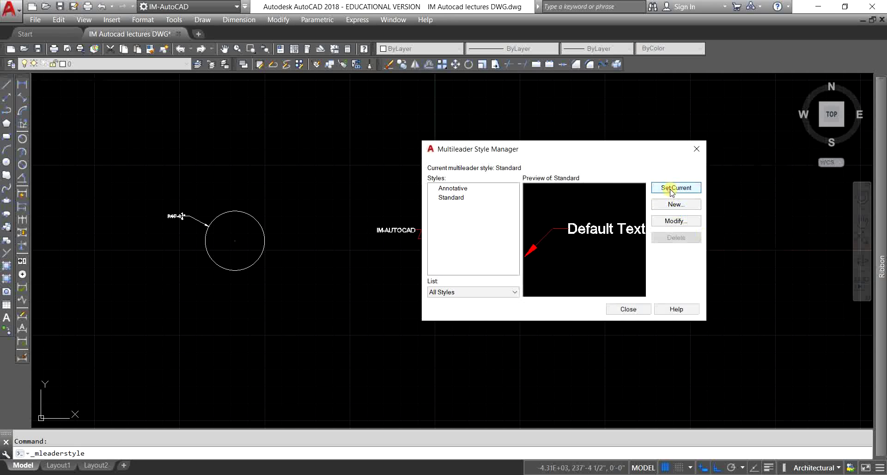
{"action": "left_click", "coordinate": [636, 308]}
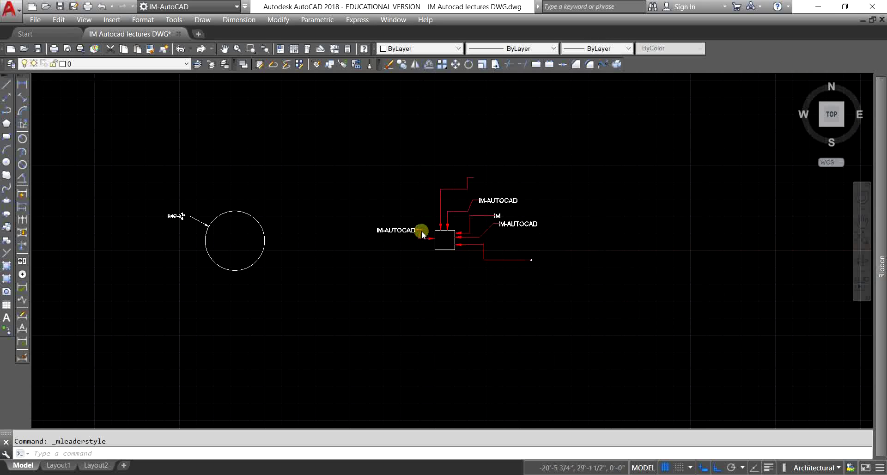
- Examine the enlarged arrowheads around the square and the options offered by the Multileader command
{"action": "scroll", "coordinate": [423, 232], "scroll_direction": "up", "scroll_amount": 4}
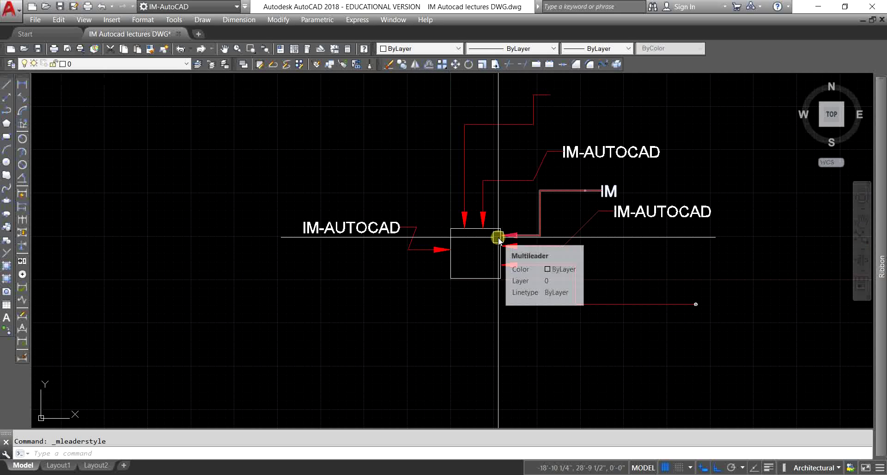
{"action": "key", "text": "Escape"}
{"action": "middle_click_drag", "start_coordinate": [481, 252], "coordinate": [447, 265]}
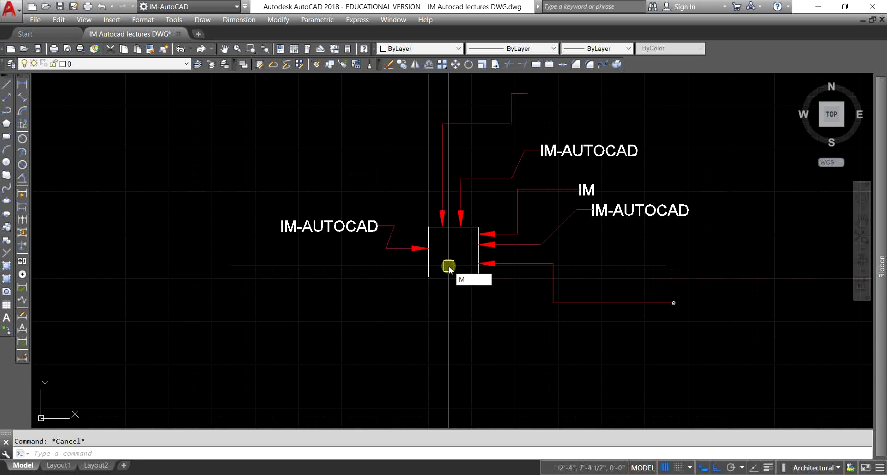
{"action": "key", "text": "Return"}
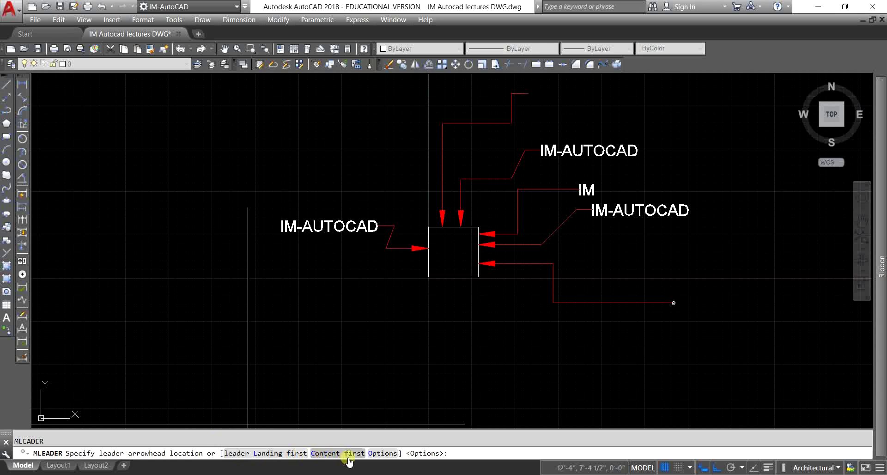
{"action": "type", "text": "O"}
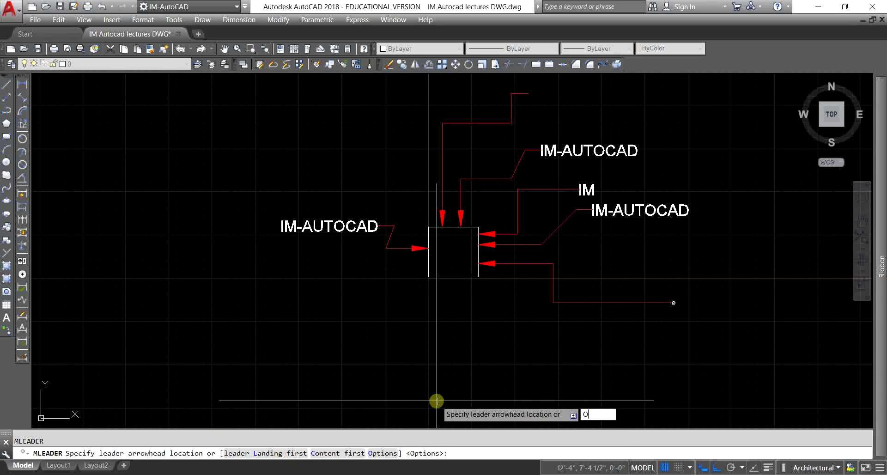
{"action": "key", "text": "Return"}
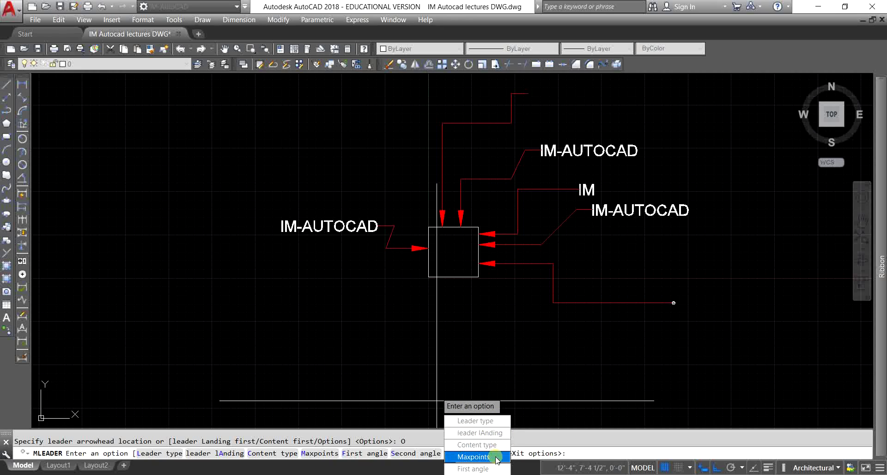
{"action": "key", "text": "Escape"}
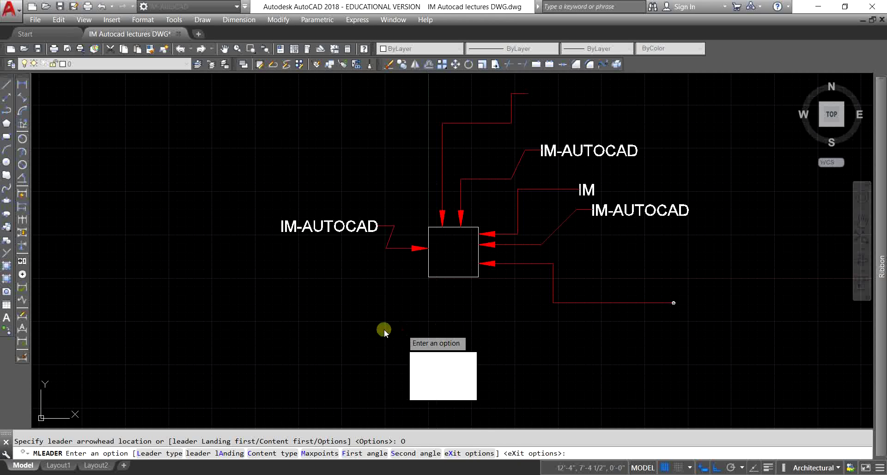
- Add a multileader from the midpoint of the square's bottom edge, running about 35' down, 64' left and 48' down, with the text QWDWDWQ
{"action": "type", "text": "ML"}
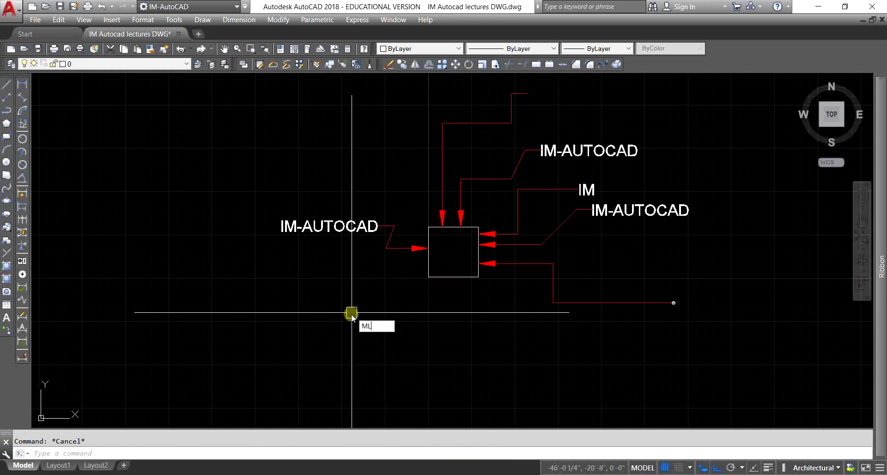
{"action": "type", "text": "E"}
{"action": "key", "text": "Return"}
{"action": "left_click", "coordinate": [453, 252]}
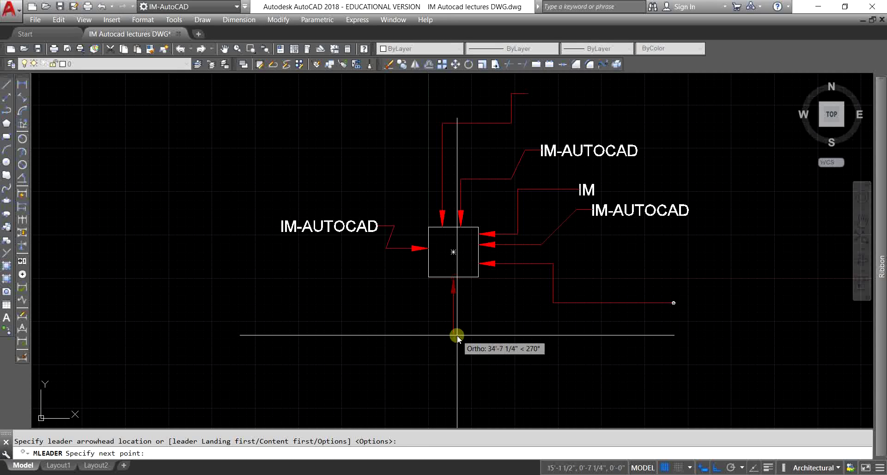
{"action": "left_click", "coordinate": [457, 336]}
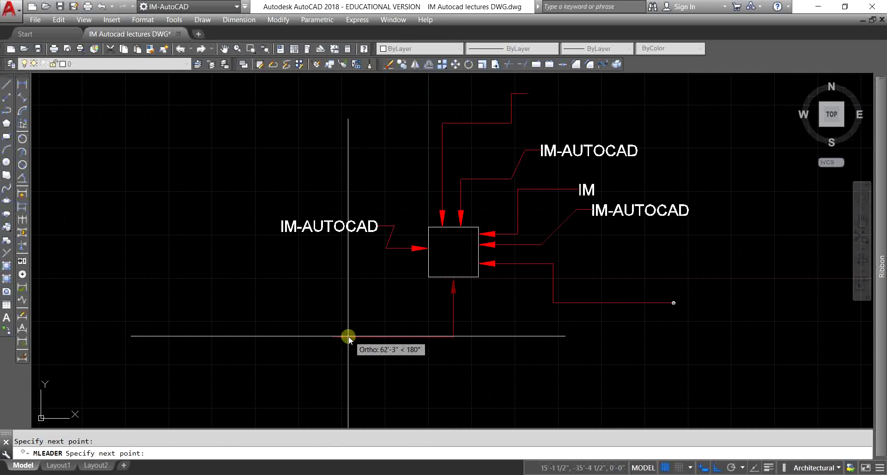
{"action": "left_click", "coordinate": [348, 337]}
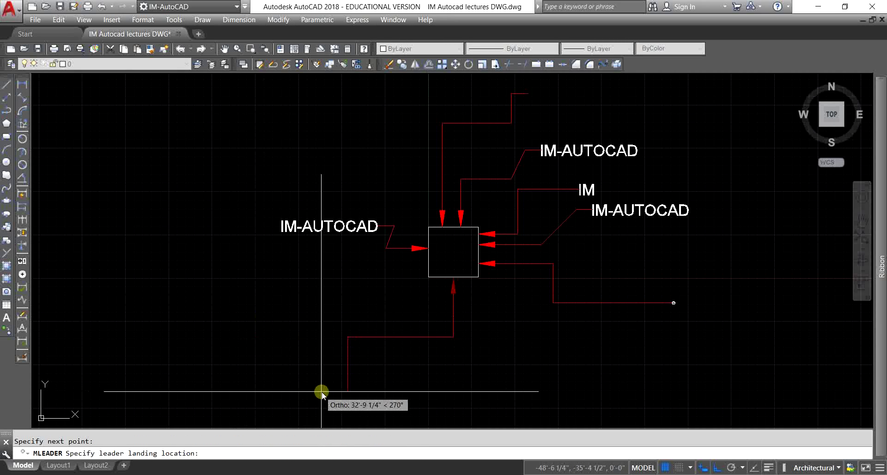
{"action": "middle_click_drag", "start_coordinate": [322, 392], "coordinate": [367, 271]}
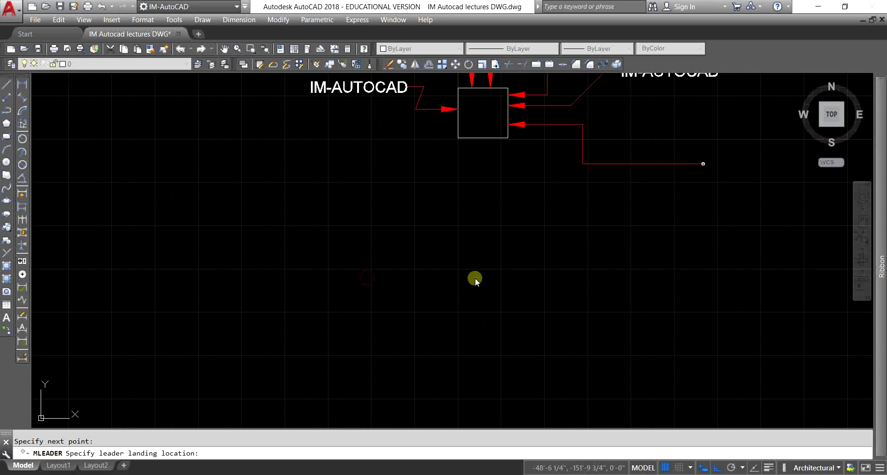
{"action": "type", "text": "QWDWDWQ"}
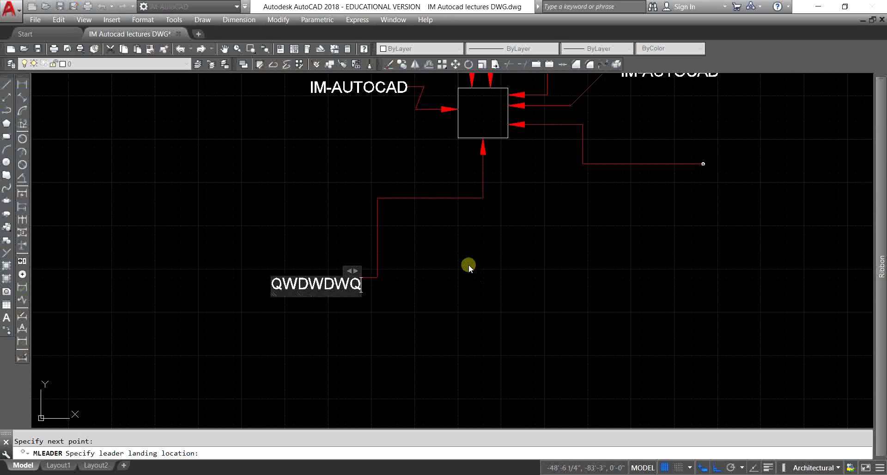
{"action": "left_click", "coordinate": [468, 264]}
{"action": "scroll", "coordinate": [352, 332], "scroll_direction": "down", "scroll_amount": 2}
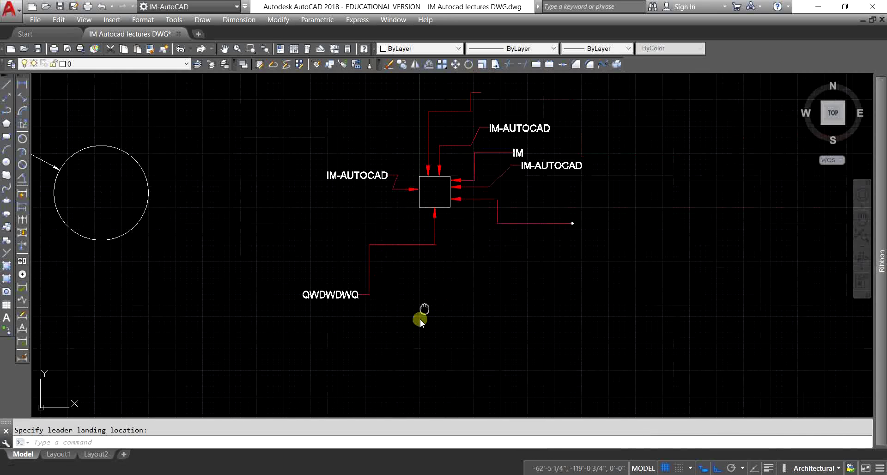
{"action": "middle_click_drag", "start_coordinate": [420, 318], "coordinate": [405, 360]}
{"action": "key", "text": "Escape"}
- Add a second leader to the QWDWDWQ multileader, running up and then about 48' right to the square's left edge
{"action": "scroll", "coordinate": [385, 240], "scroll_direction": "up", "scroll_amount": 2}
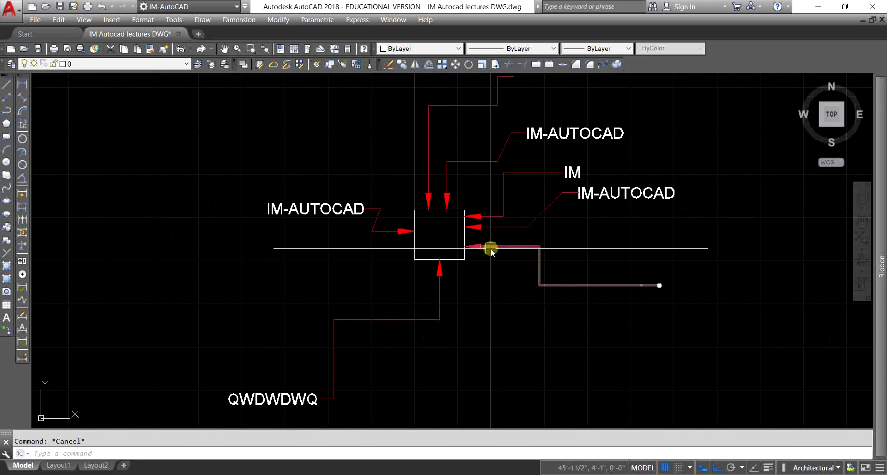
{"action": "middle_click_drag", "start_coordinate": [511, 287], "coordinate": [535, 245]}
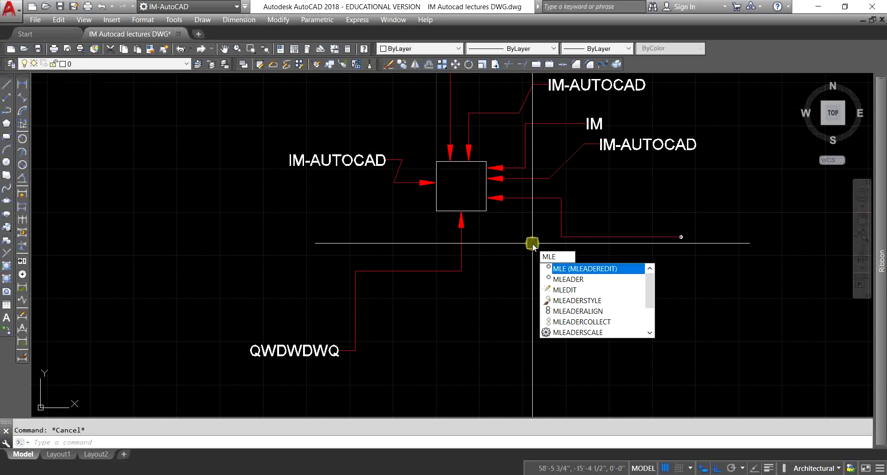
{"action": "key", "text": "Return"}
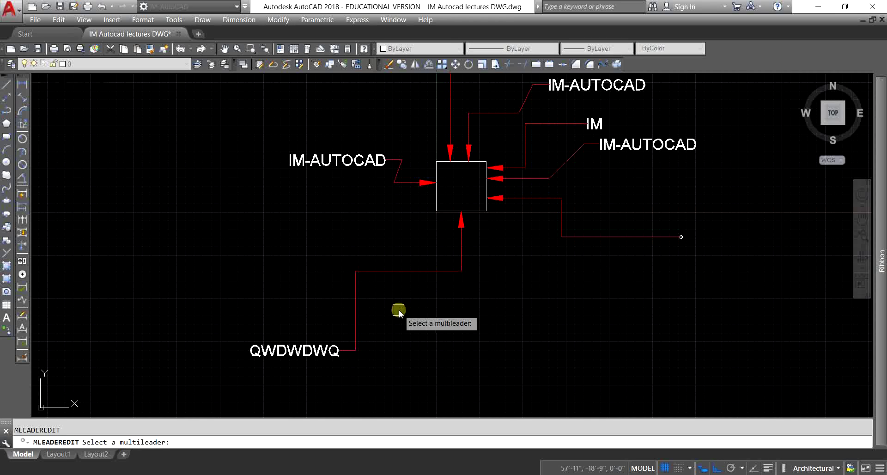
{"action": "left_click", "coordinate": [402, 274]}
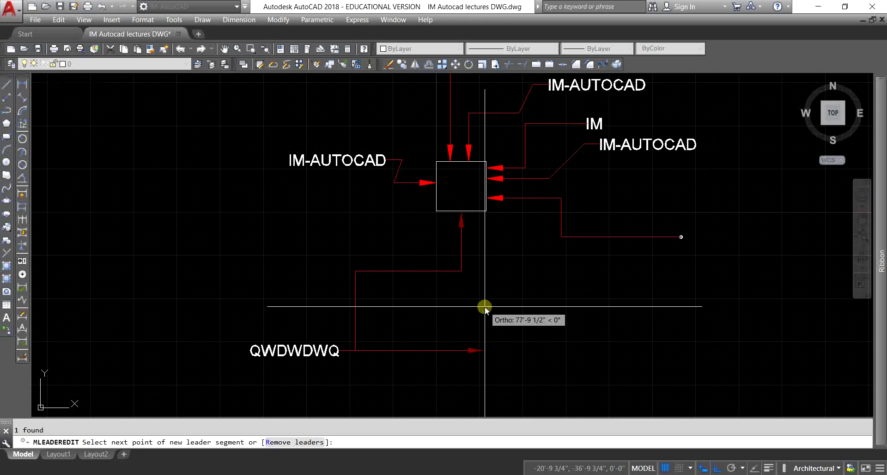
{"action": "scroll", "coordinate": [425, 224], "scroll_direction": "up", "scroll_amount": 2}
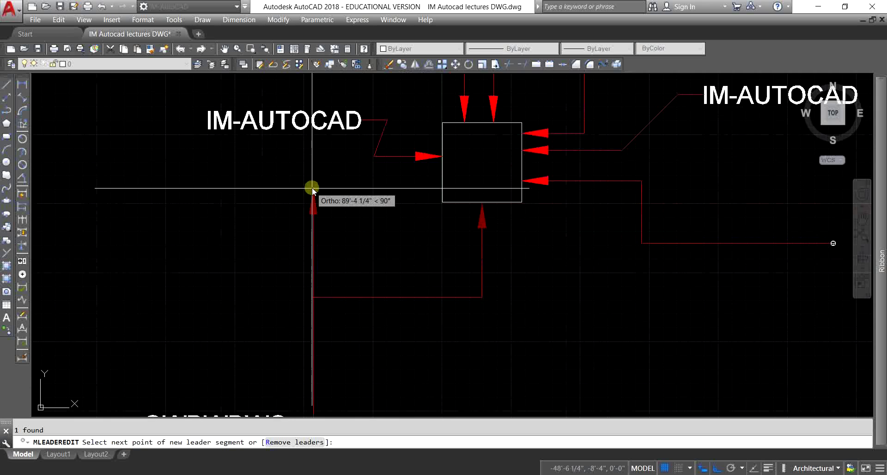
{"action": "middle_click_drag", "start_coordinate": [312, 188], "coordinate": [293, 283]}
{"action": "left_click", "coordinate": [297, 278]}
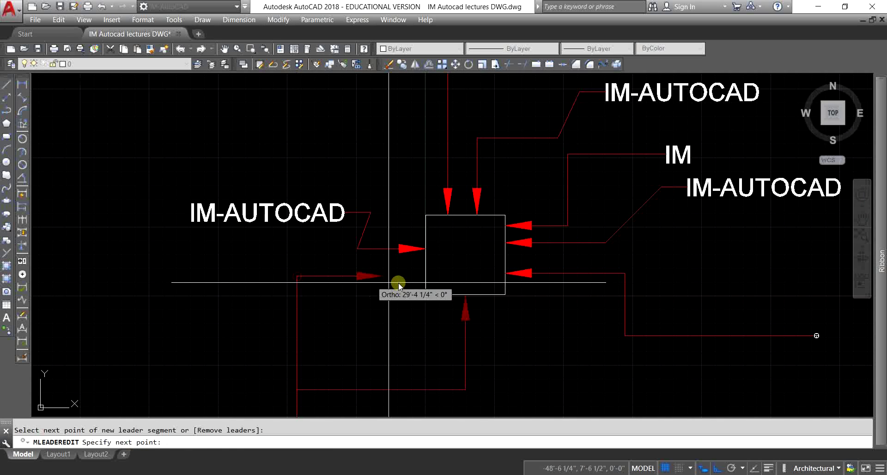
{"action": "left_click", "coordinate": [426, 276]}
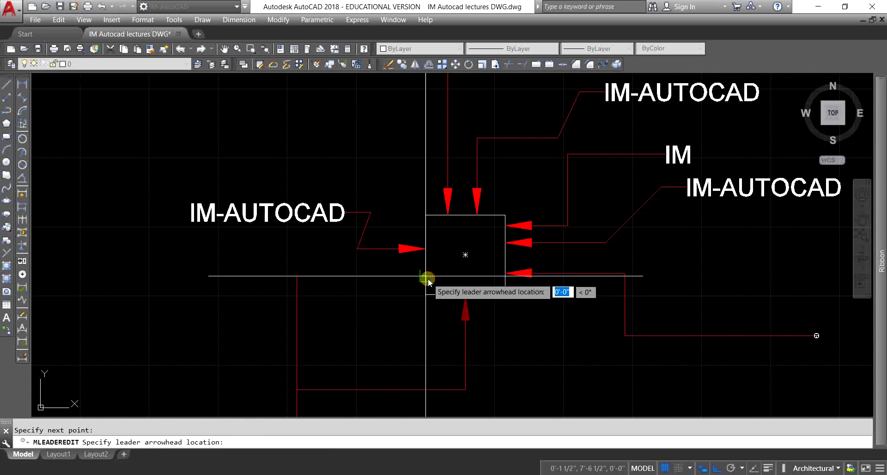
{"action": "key", "text": "Escape"}
{"action": "mouse_move", "coordinate": [426, 275]}
{"action": "middle_mouse_down"}
{"action": "mouse_move", "coordinate": [405, 279]}
{"action": "mouse_move", "coordinate": [461, 194]}
{"action": "middle_mouse_up"}
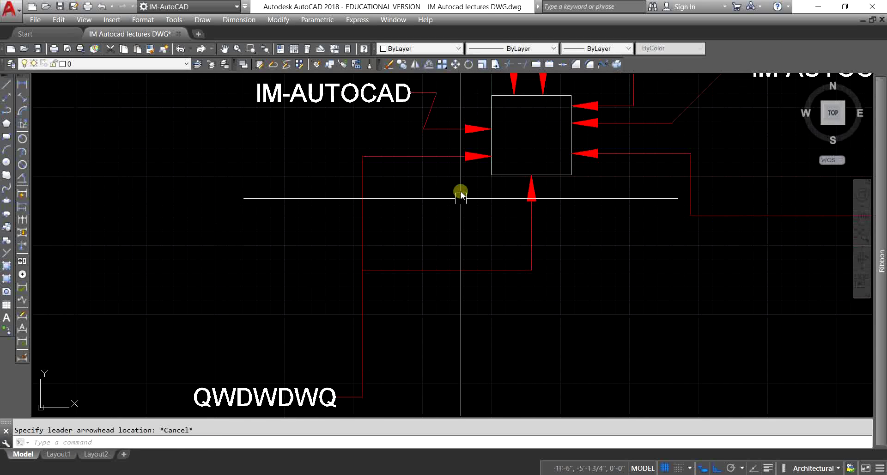
{"action": "scroll", "coordinate": [436, 226], "scroll_direction": "down", "scroll_amount": 2}
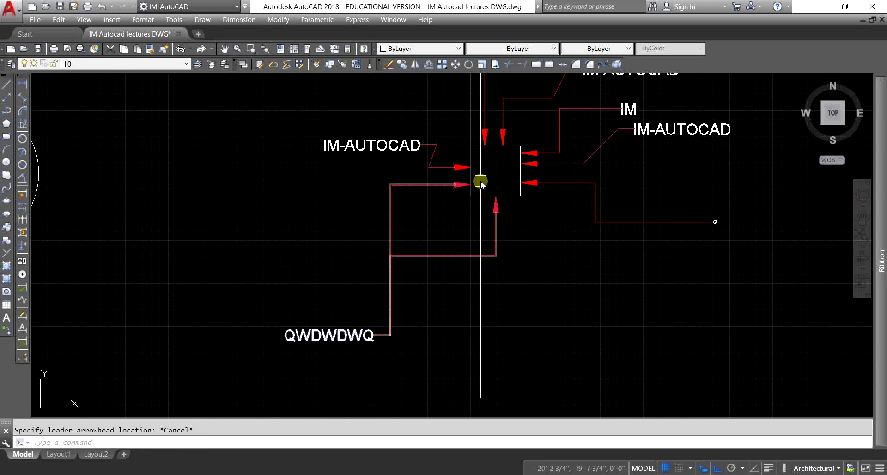
{"action": "middle_click_drag", "start_coordinate": [446, 277], "coordinate": [445, 298]}
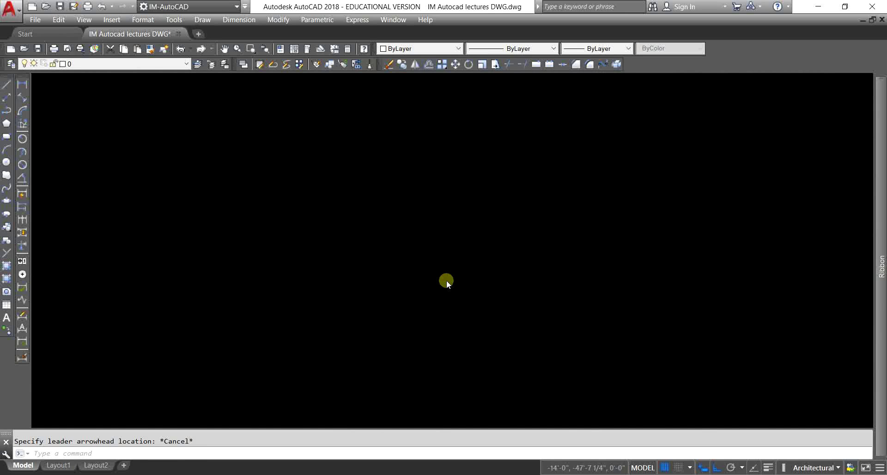
{"action": "left_click", "coordinate": [445, 280]}
{"action": "key", "text": "Escape"}
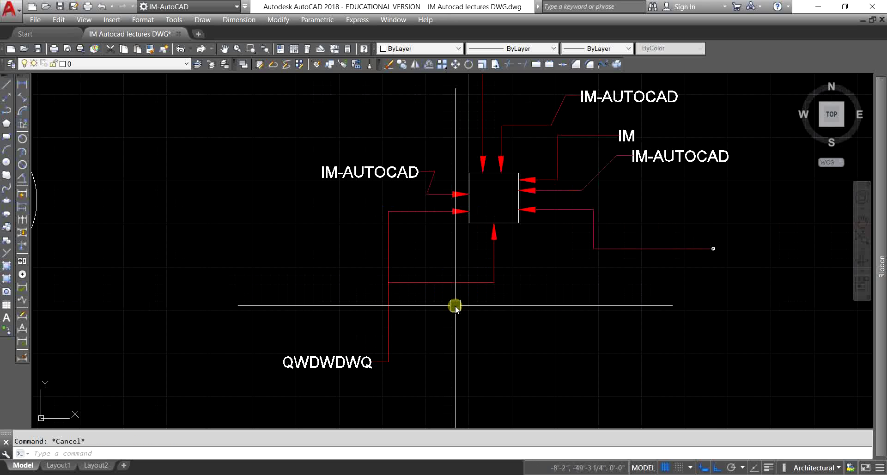
- Remove the leader that points to the square's bottom edge from the QWDWDWQ multileader
{"action": "type", "text": "MLE"}
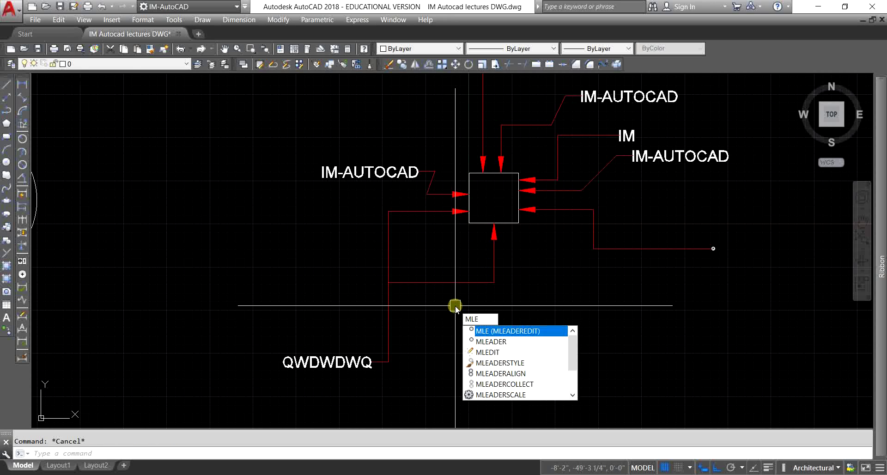
{"action": "key", "text": "Return"}
{"action": "left_click", "coordinate": [449, 284]}
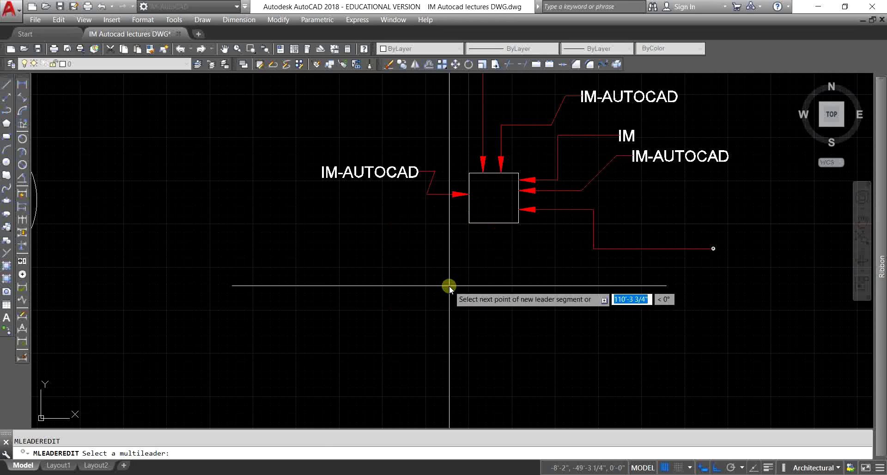
{"action": "type", "text": "R"}
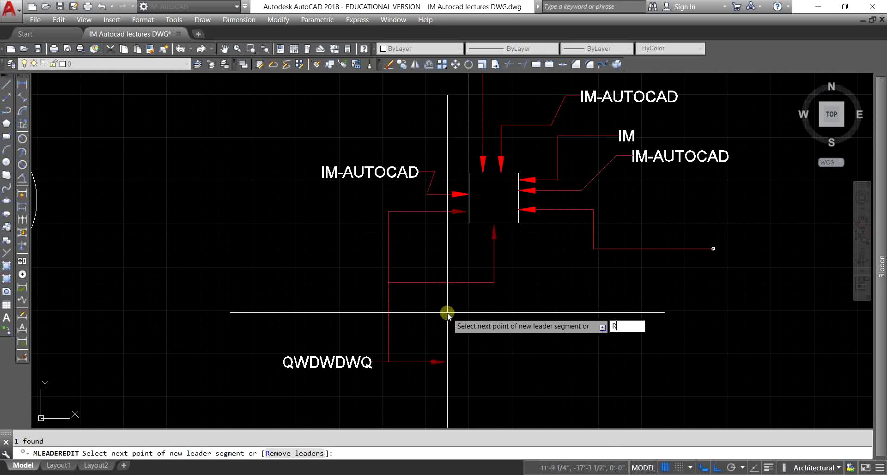
{"action": "key", "text": "Return"}
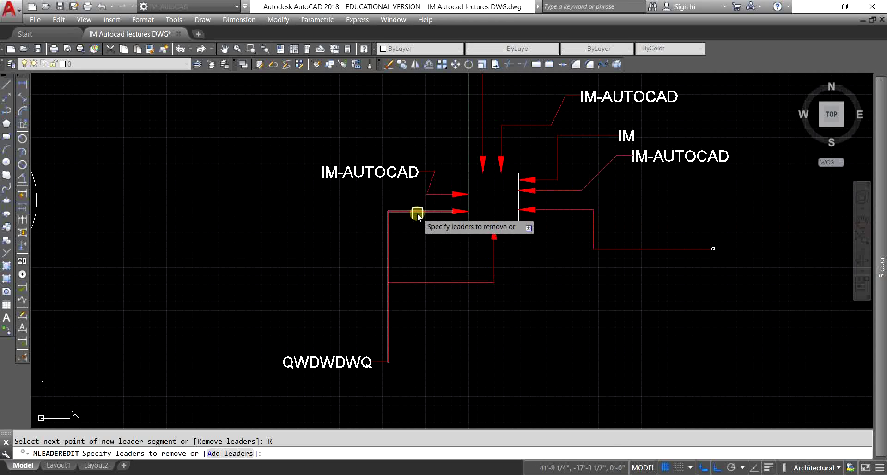
{"action": "left_click", "coordinate": [445, 280]}
{"action": "key", "text": "Return"}
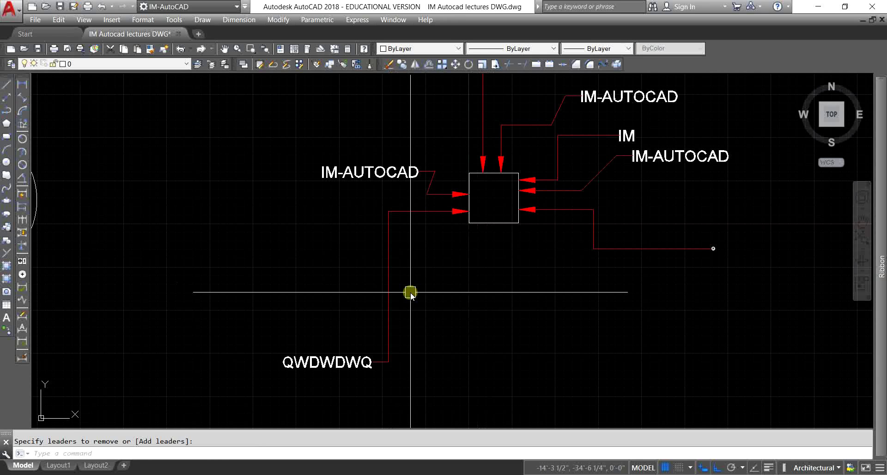
{"action": "left_click", "coordinate": [388, 283]}
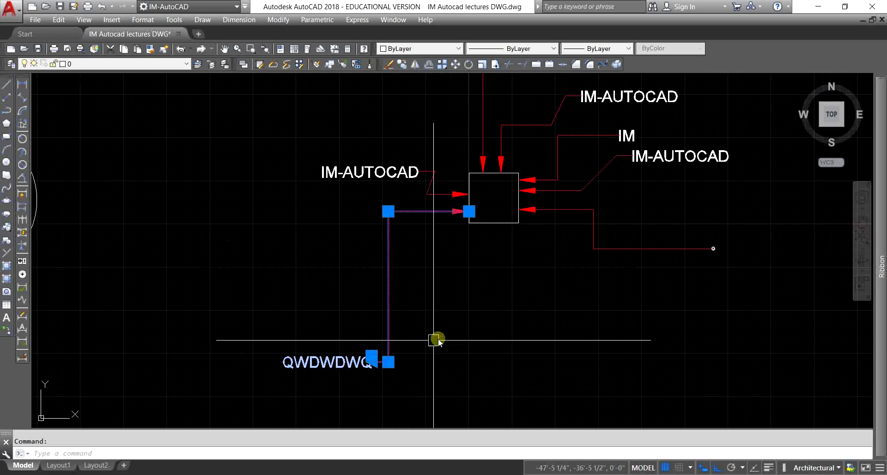
{"action": "key", "text": "Escape"}
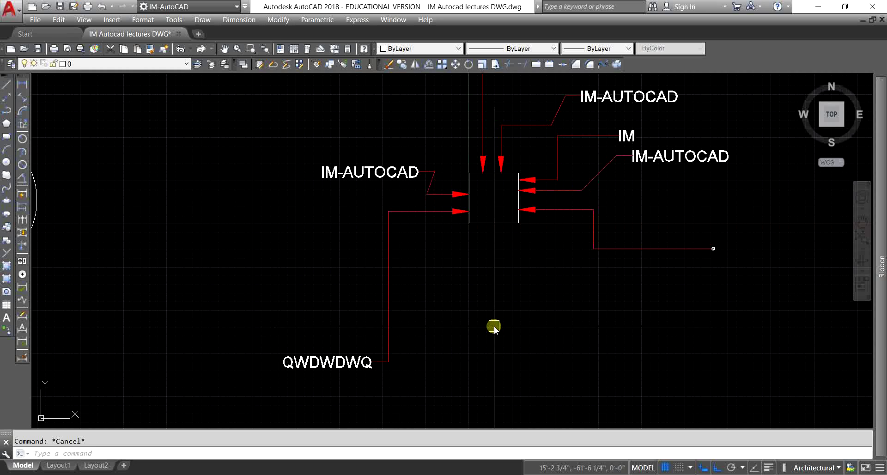
- Add a leader to the upper IM-AUTOCAD multileader, running left past the square, about 126' down and right to a point below the square
{"action": "type", "text": "mle"}
{"action": "key", "text": "Return"}
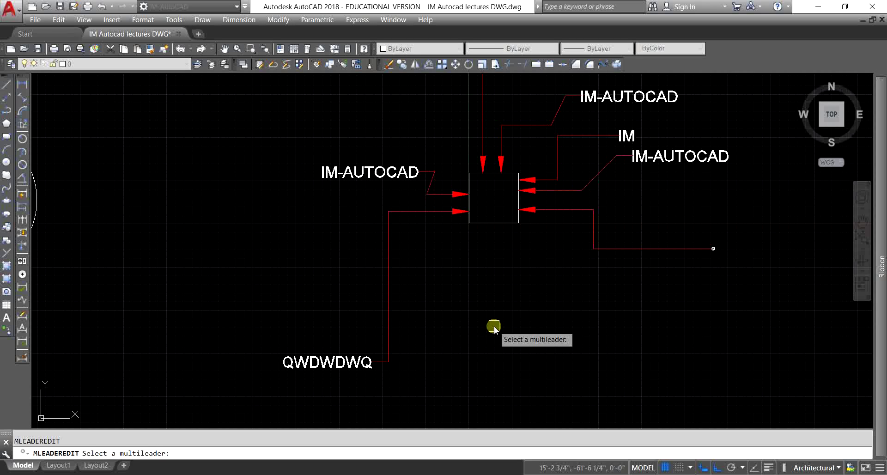
{"action": "middle_click_drag", "start_coordinate": [509, 266], "coordinate": [441, 343]}
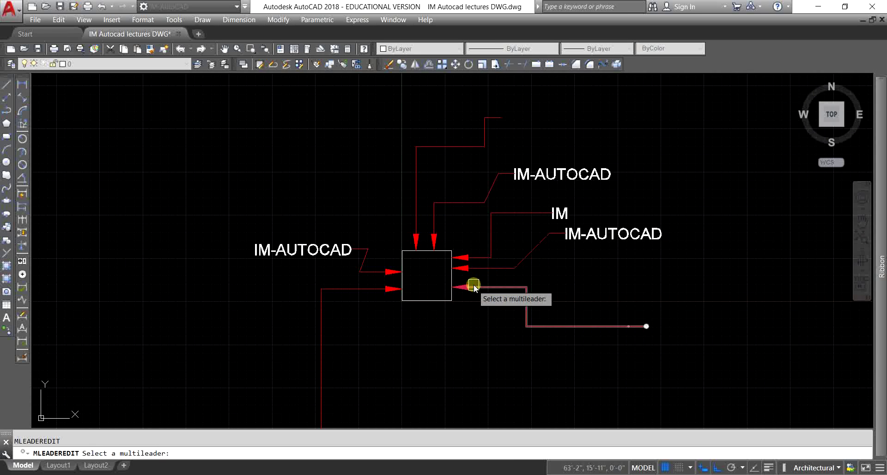
{"action": "left_click", "coordinate": [465, 204]}
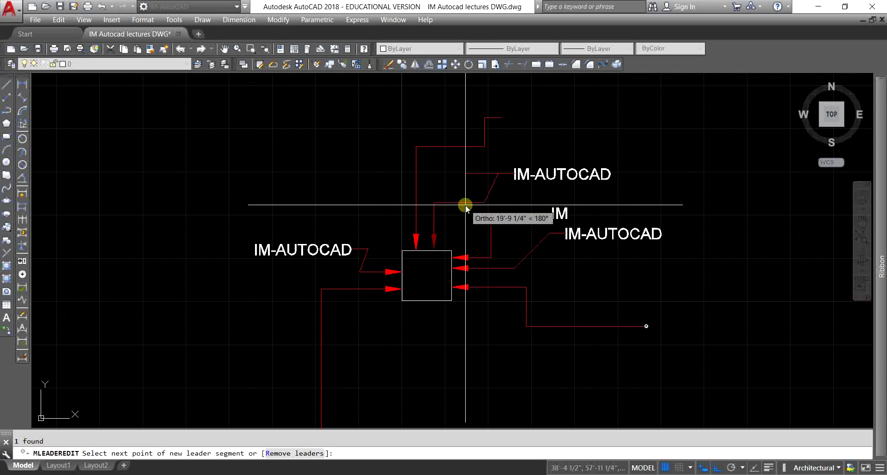
{"action": "scroll", "coordinate": [455, 175], "scroll_direction": "up", "scroll_amount": 4}
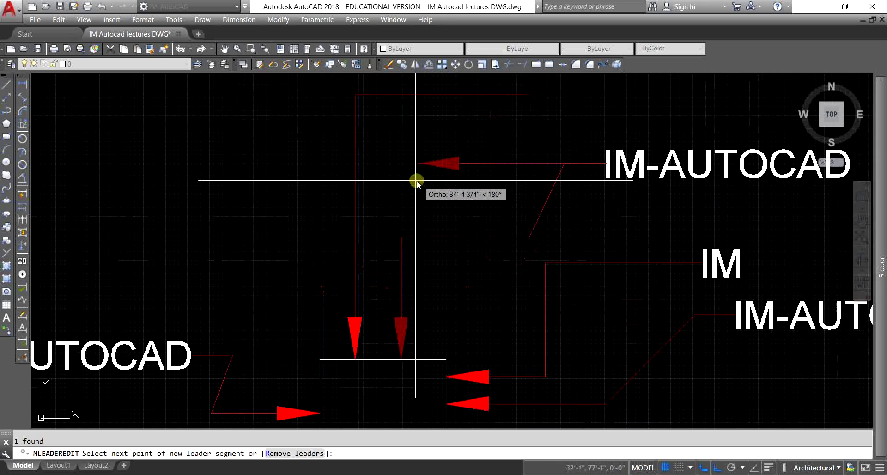
{"action": "left_click", "coordinate": [225, 178]}
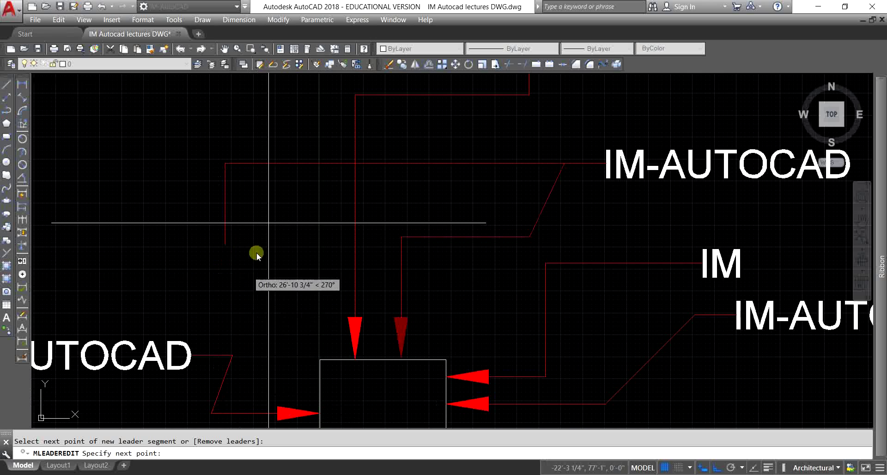
{"action": "scroll", "coordinate": [256, 254], "scroll_direction": "down", "scroll_amount": 5}
{"action": "left_click", "coordinate": [281, 303]}
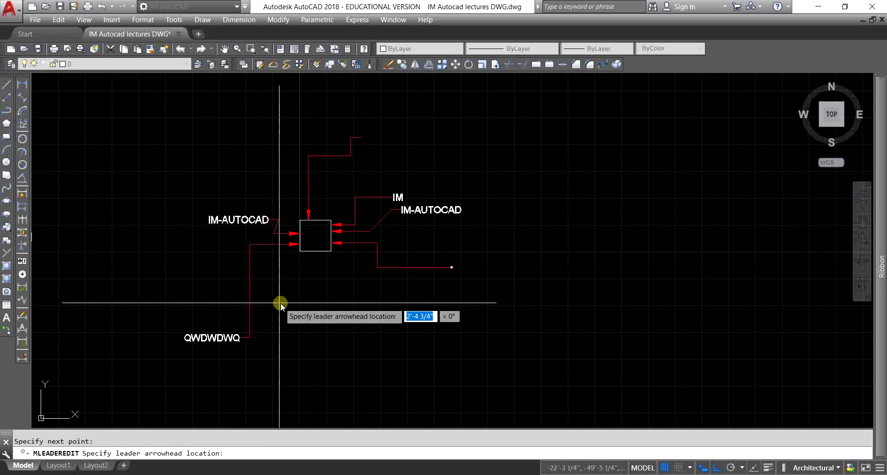
{"action": "left_click", "coordinate": [327, 298]}
{"action": "scroll", "coordinate": [321, 301], "scroll_direction": "up", "scroll_amount": 5}
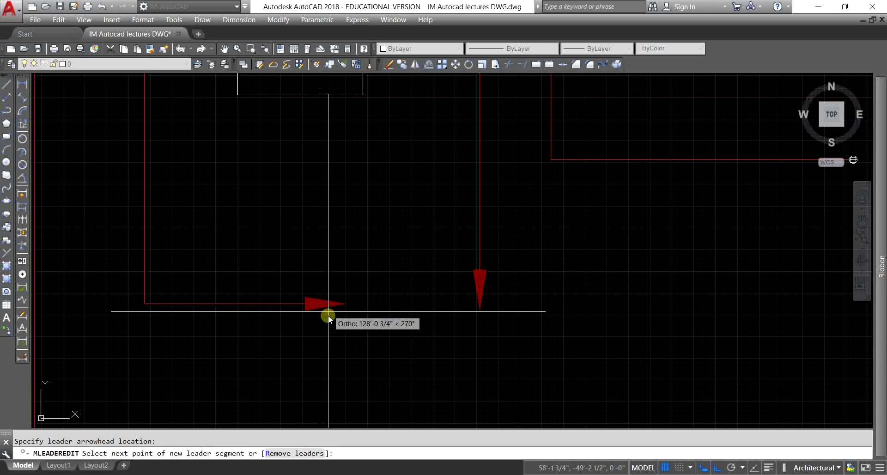
{"action": "key", "text": "Escape"}
{"action": "scroll", "coordinate": [333, 333], "scroll_direction": "down", "scroll_amount": 4}
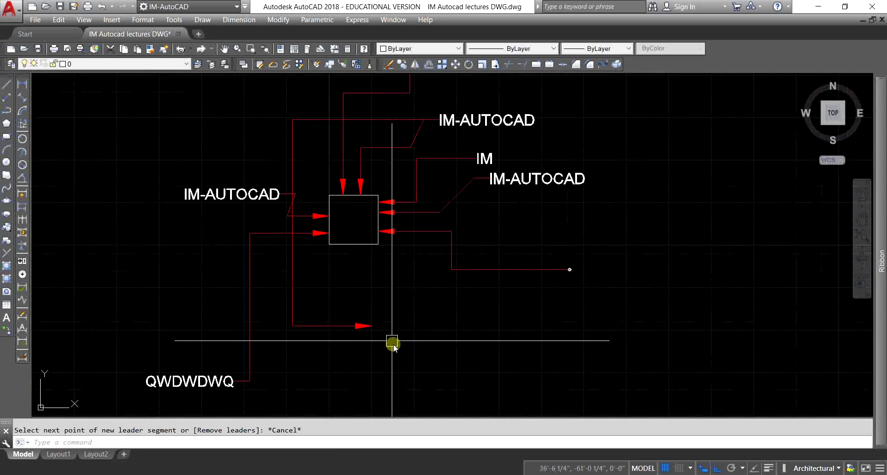
{"action": "key", "text": "Escape"}
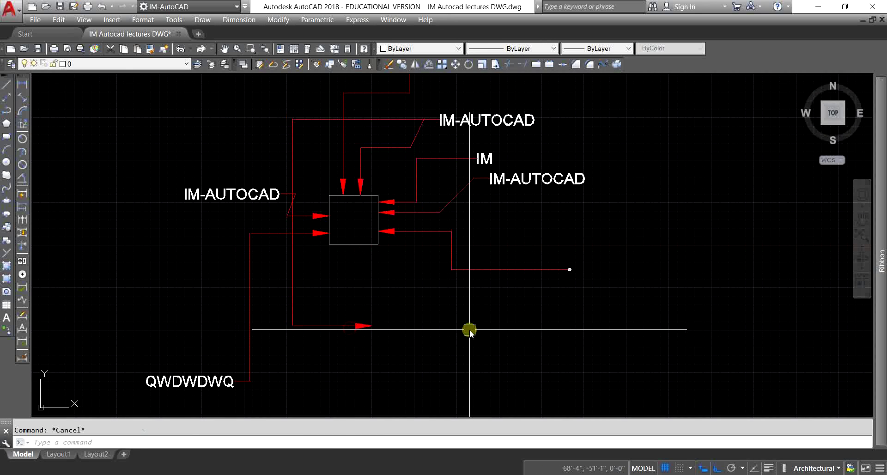
- Remove the long leader that wraps around the square's left side from the upper IM-AUTOCAD multileader
{"action": "type", "text": "MLE"}
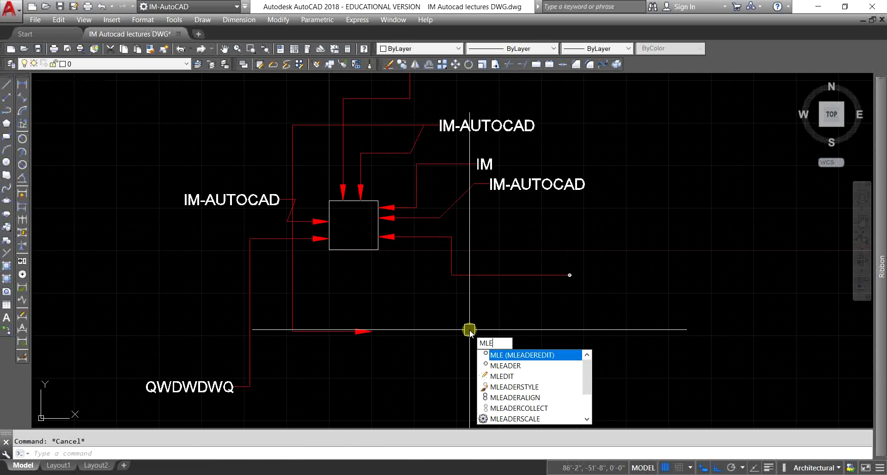
{"action": "key", "text": "Return"}
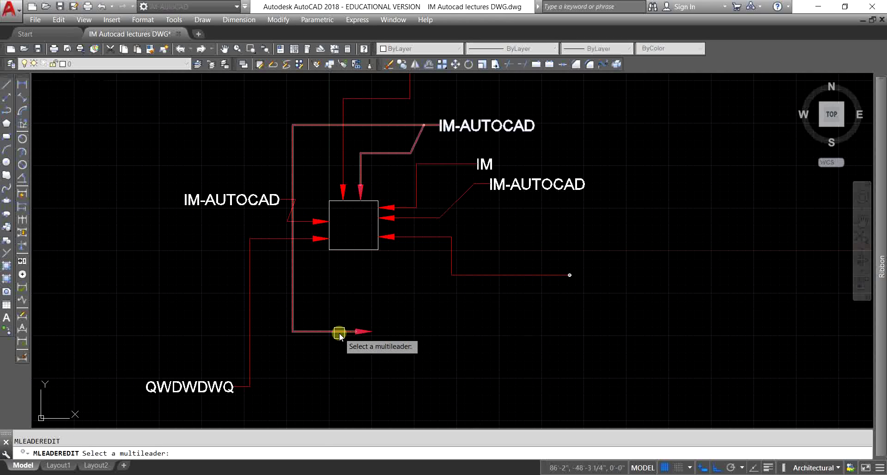
{"action": "left_click", "coordinate": [339, 332]}
{"action": "type", "text": "R"}
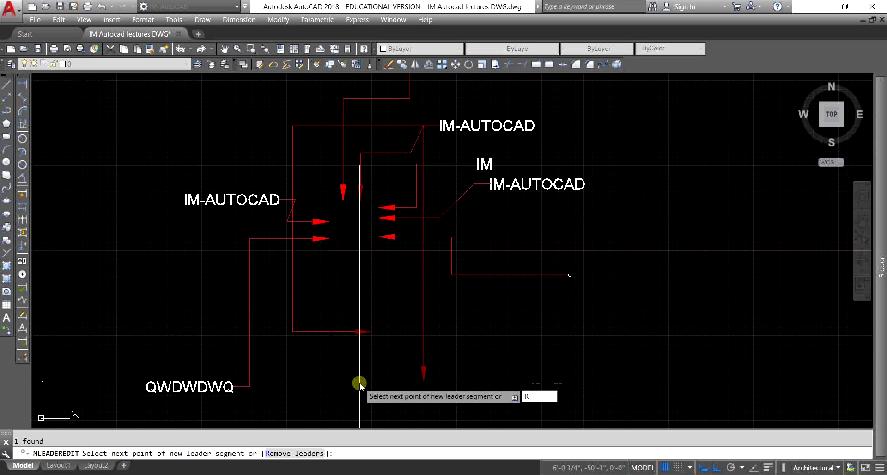
{"action": "key", "text": "Return"}
{"action": "left_click", "coordinate": [296, 148]}
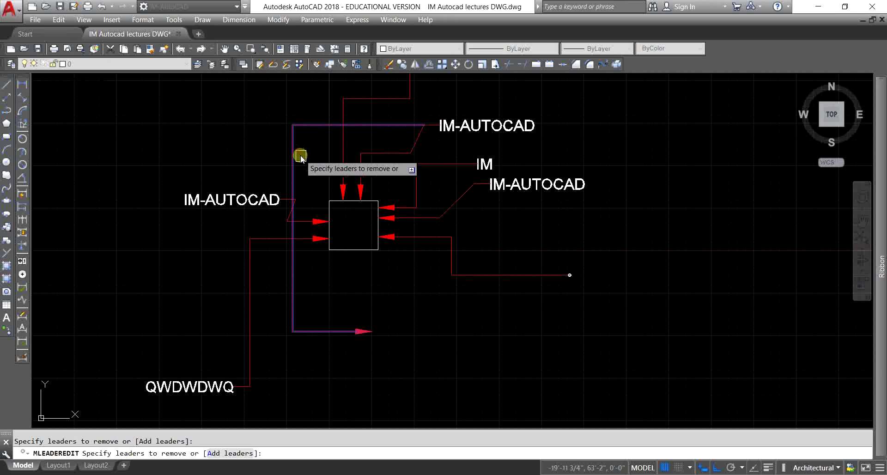
{"action": "key", "text": "Escape"}
{"action": "type", "text": "Z"}
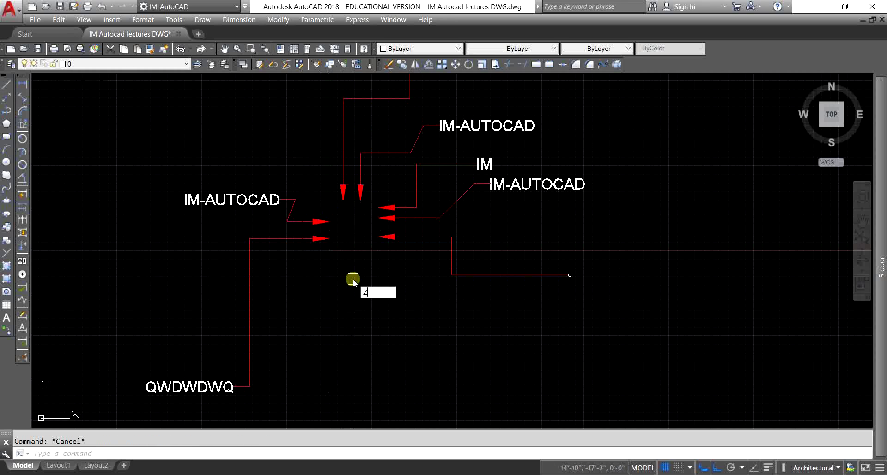
{"action": "key", "text": "Return"}
{"action": "type", "text": "E"}
{"action": "key", "text": "Return"}
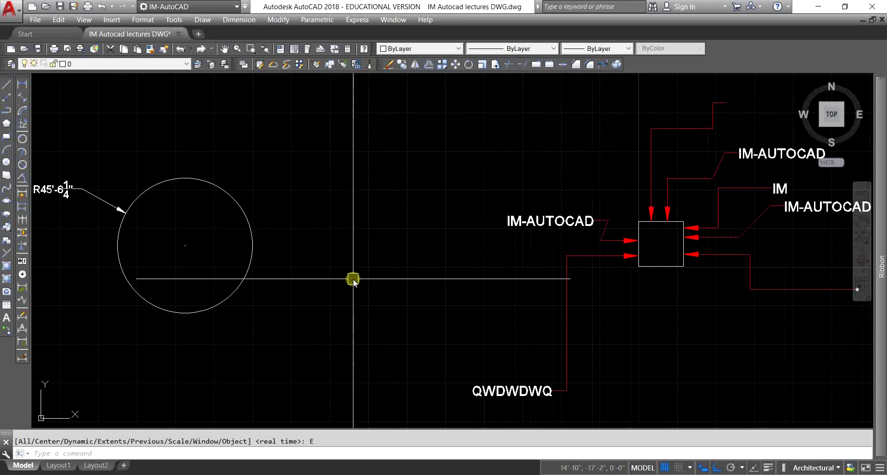
{"action": "middle_click_drag", "start_coordinate": [390, 309], "coordinate": [232, 279]}
{"action": "middle_click_drag", "start_coordinate": [453, 299], "coordinate": [398, 299]}
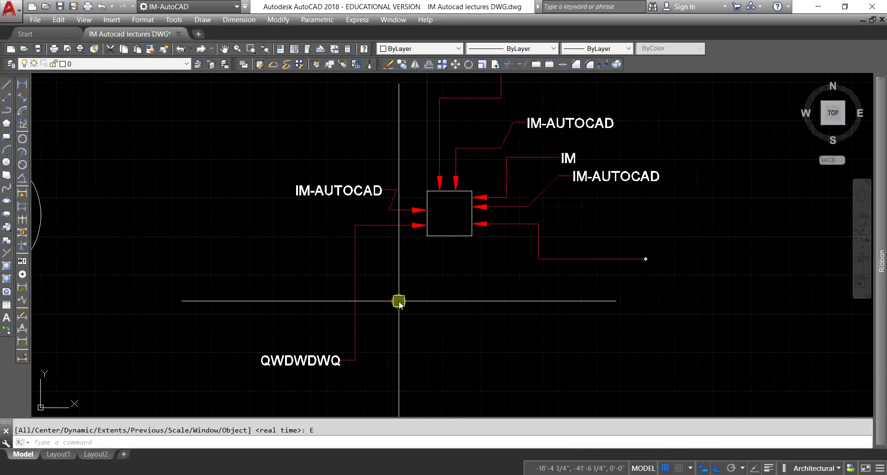
{"action": "type", "text": "MLD"}
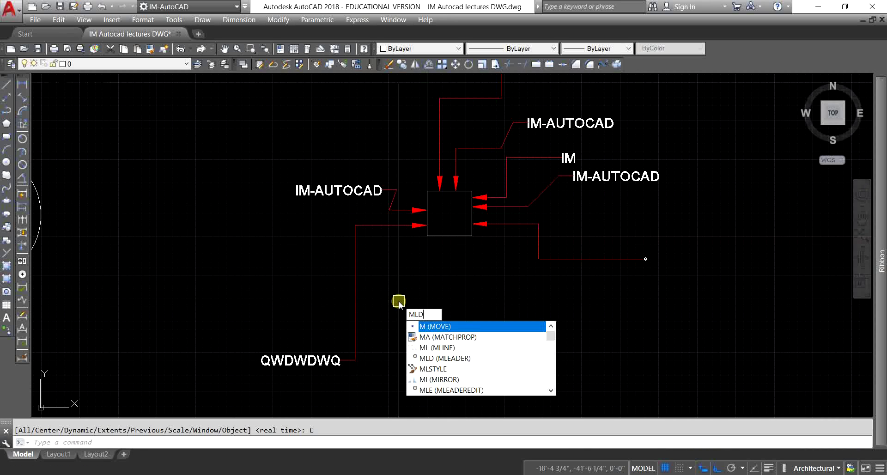
{"action": "key", "text": "Return"}
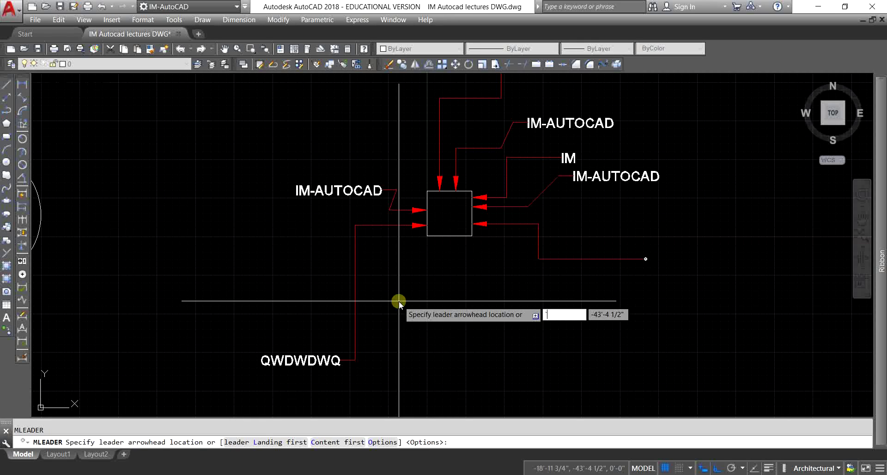
{"action": "key", "text": "Escape"}
- Start a content-first multileader and define its text box in the empty area below the square
{"action": "type", "text": "MLD"}
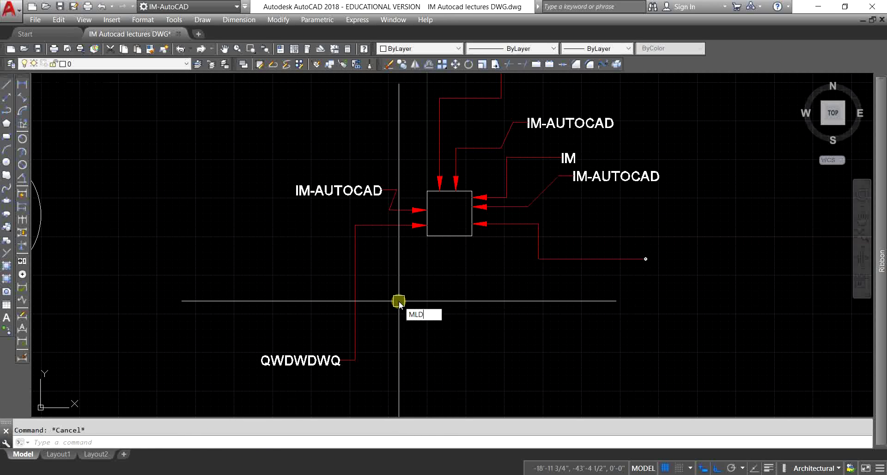
{"action": "key", "text": "Return"}
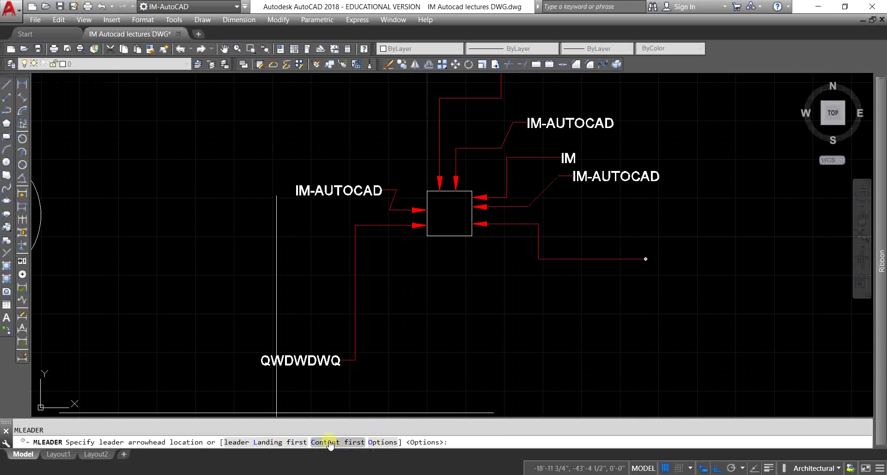
{"action": "mouse_move", "coordinate": [478, 315]}
{"action": "middle_mouse_down"}
{"action": "mouse_move", "coordinate": [507, 305]}
{"action": "mouse_move", "coordinate": [517, 319]}
{"action": "mouse_move", "coordinate": [618, 262]}
{"action": "middle_mouse_up"}
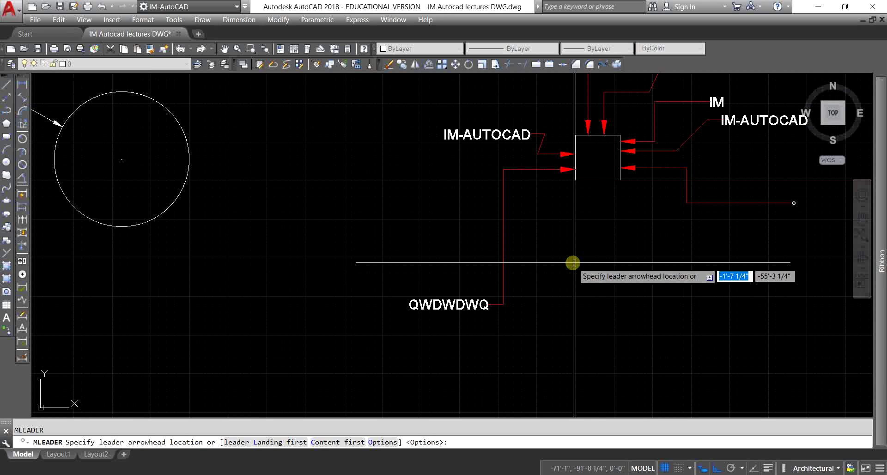
{"action": "type", "text": "c"}
{"action": "key", "text": "Return"}
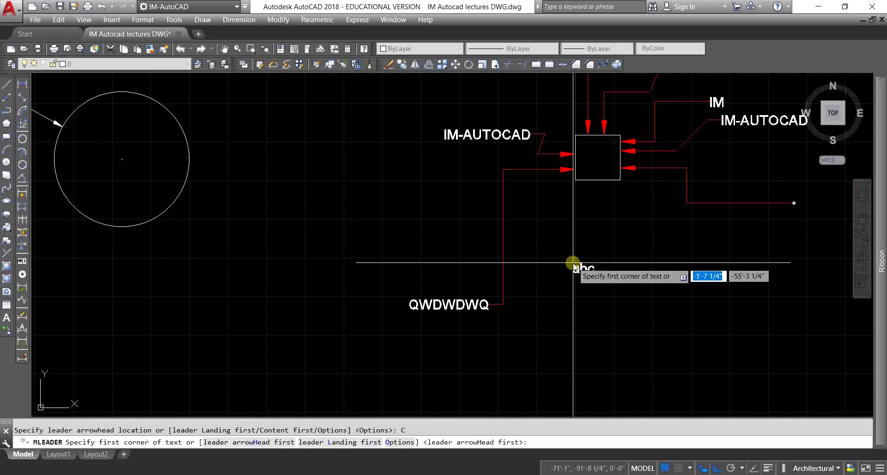
{"action": "left_click", "coordinate": [554, 277]}
{"action": "left_click", "coordinate": [617, 294]}
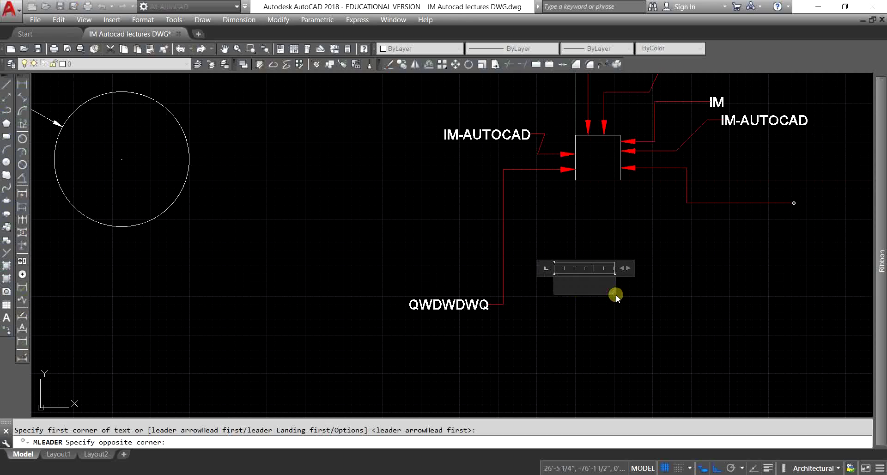
- Enter CAD as the text of the new content-first multileader
{"action": "type", "text": "WEDW"}
{"action": "key", "text": "BackSpace"}
{"action": "key", "text": "BackSpace"}
{"action": "key", "text": "BackSpace"}
{"action": "key", "text": "BackSpace"}
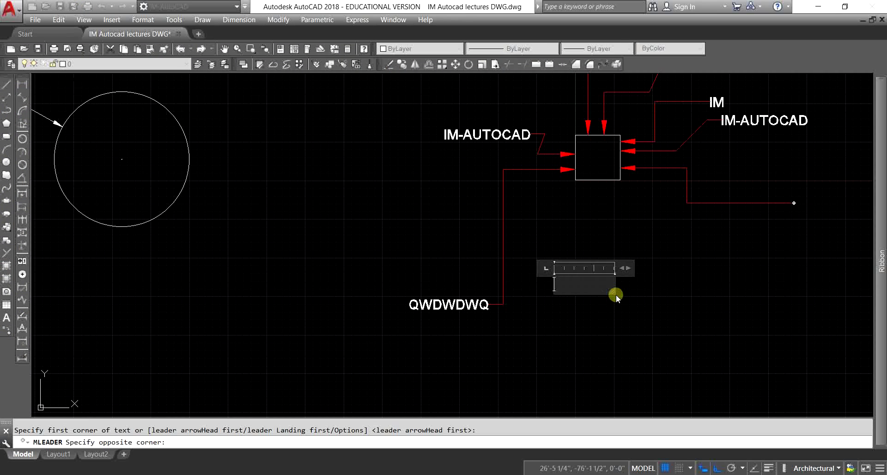
{"action": "type", "text": "CAD"}
{"action": "left_click", "coordinate": [617, 295]}
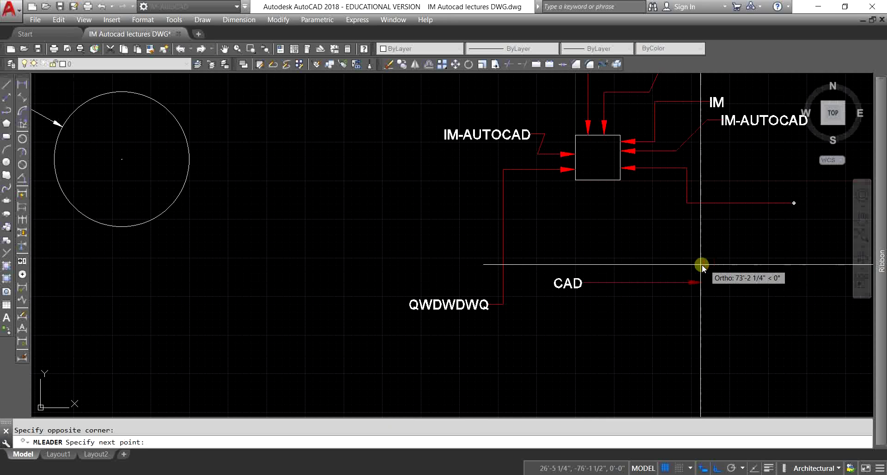
- Run the leader from the CAD text right, up and left, ending with its arrowhead just below the square
{"action": "middle_click_drag", "start_coordinate": [664, 272], "coordinate": [476, 271]}
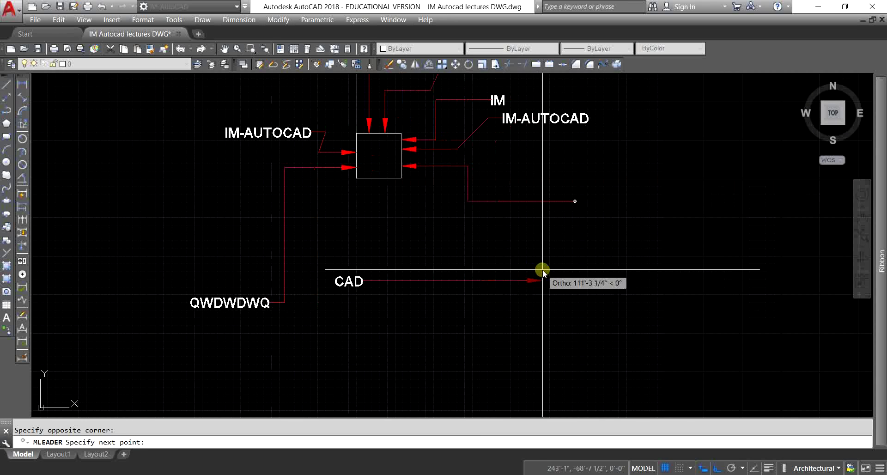
{"action": "left_click", "coordinate": [434, 266]}
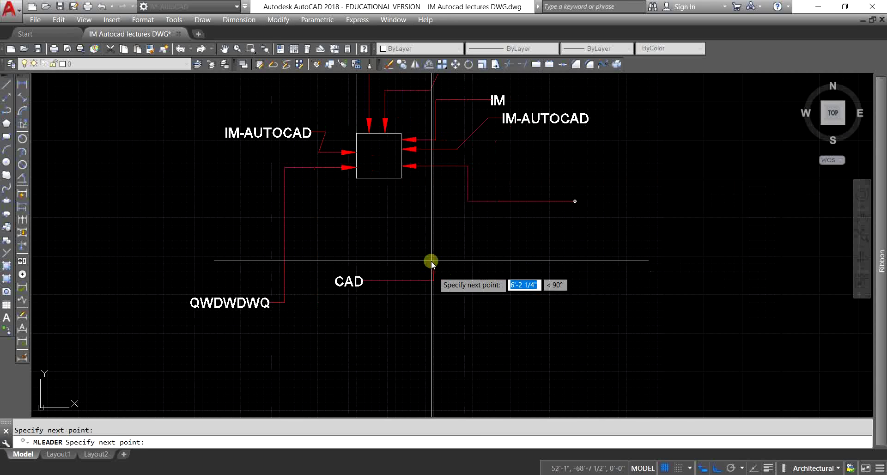
{"action": "left_click", "coordinate": [422, 220]}
{"action": "left_click", "coordinate": [374, 225]}
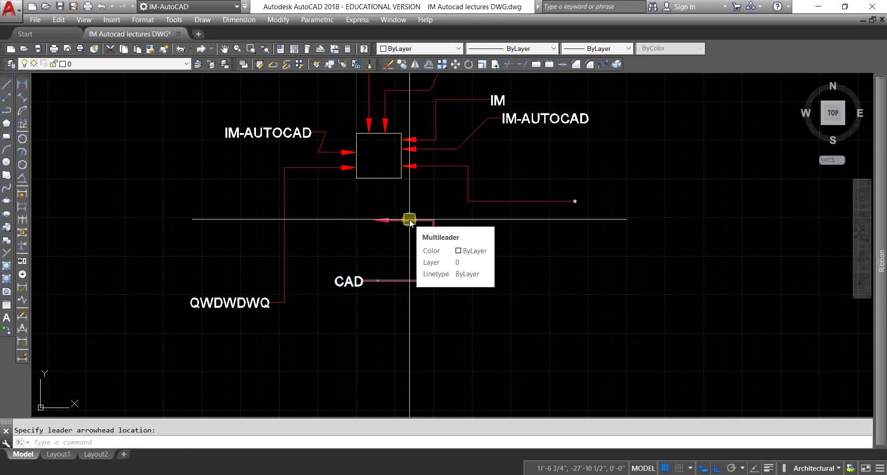
{"action": "key", "text": "Escape"}
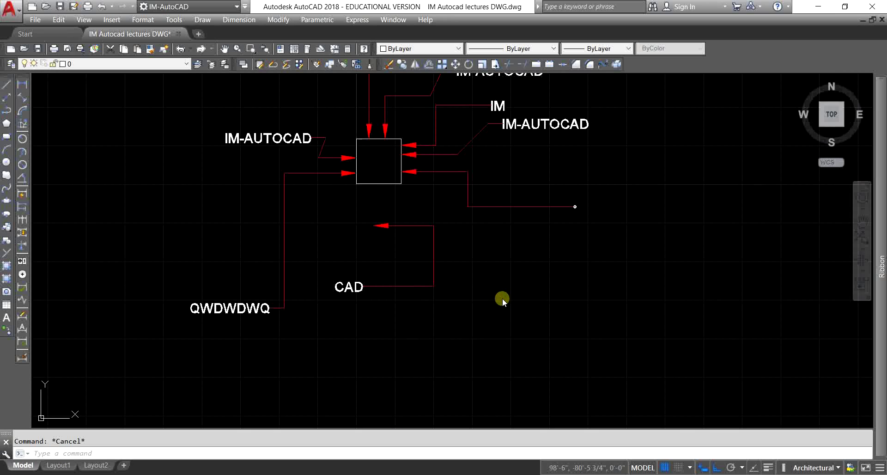
{"action": "type", "text": "MLEA"}
{"action": "type", "text": "D"}
{"action": "key", "text": "Return"}
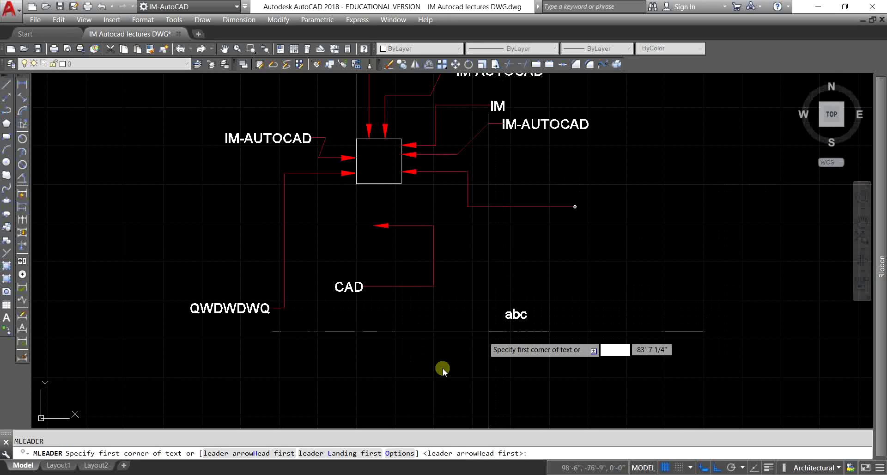
{"action": "key", "text": "Escape"}
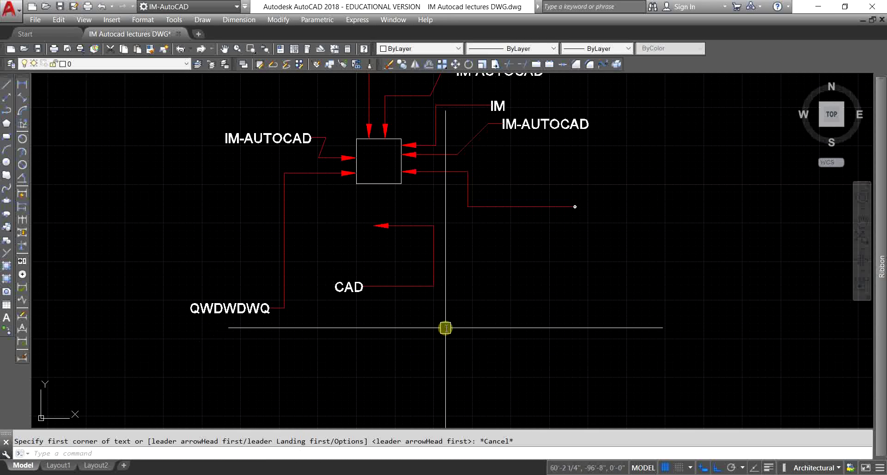
- Place an arrowhead-first multileader from the middle of the square's bottom edge, running down, right and down to the text CAD
{"action": "type", "text": "MLD"}
{"action": "key", "text": "Return"}
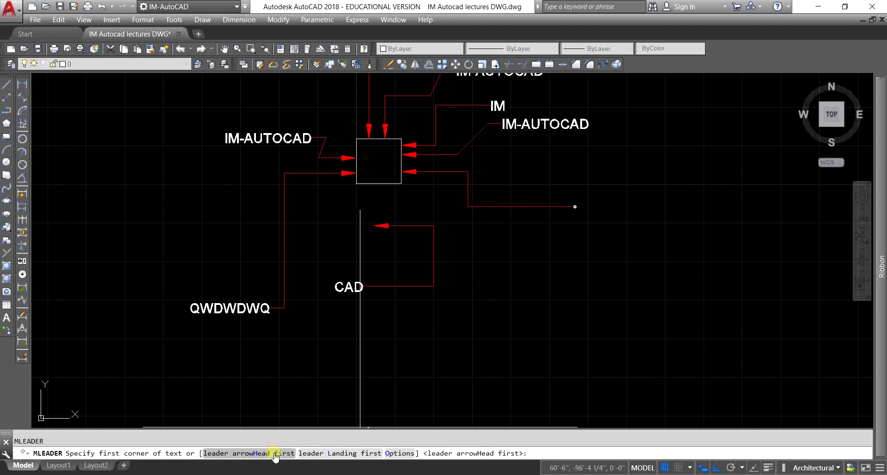
{"action": "type", "text": "H"}
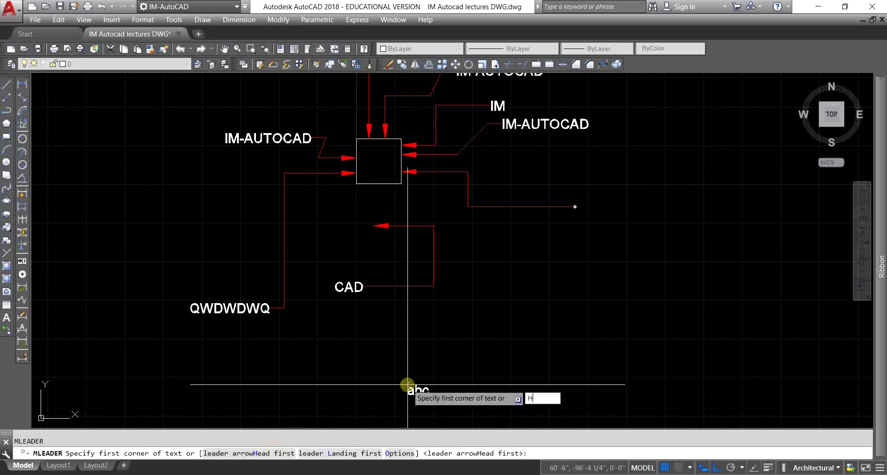
{"action": "key", "text": "Return"}
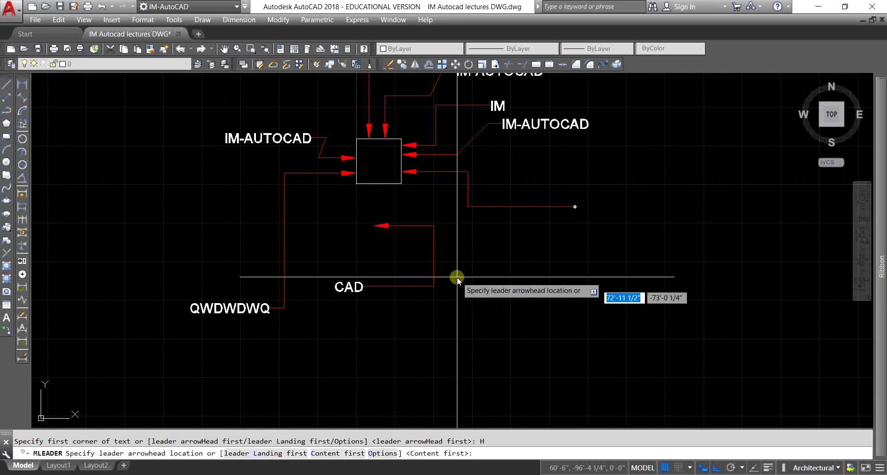
{"action": "left_click", "coordinate": [382, 183]}
{"action": "left_click", "coordinate": [385, 271]}
{"action": "left_click", "coordinate": [495, 272]}
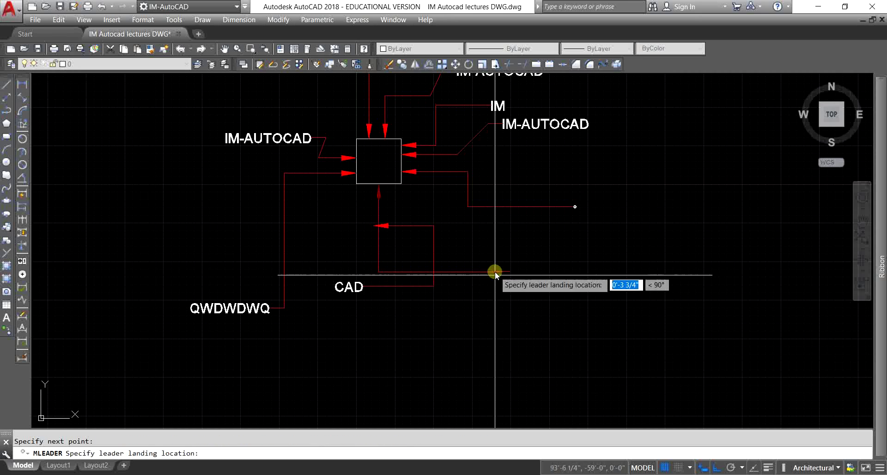
{"action": "left_click", "coordinate": [486, 341]}
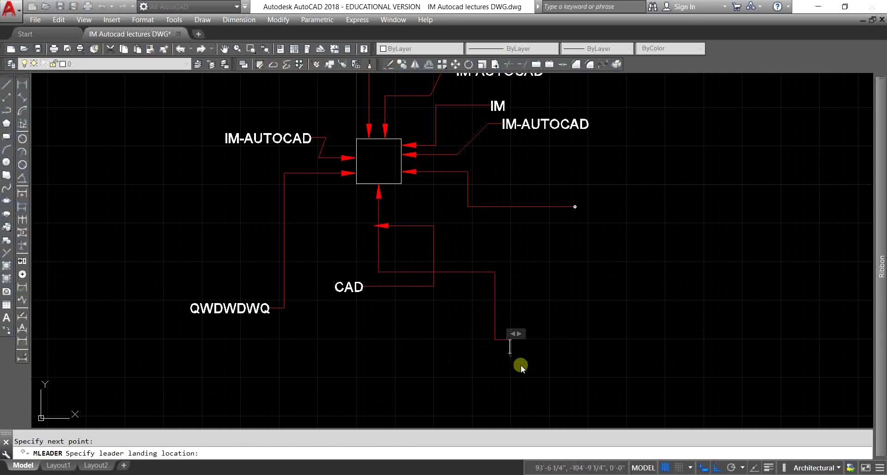
{"action": "type", "text": "CAD"}
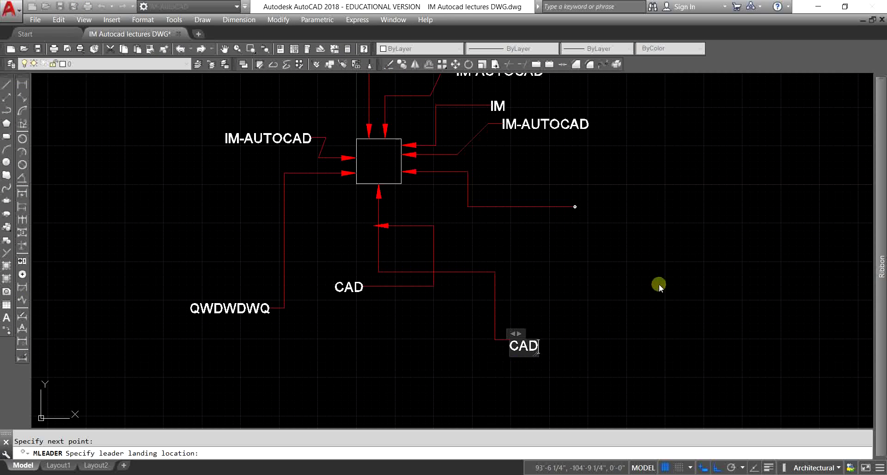
{"action": "left_click", "coordinate": [659, 284]}
- Try the multileader options by choosing the Straight leader type, without placing a leader
{"action": "type", "text": "MLD"}
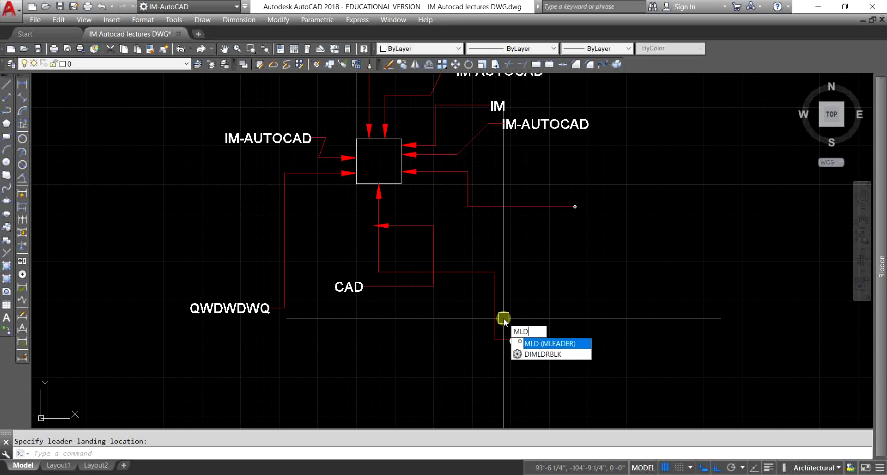
{"action": "key", "text": "Return"}
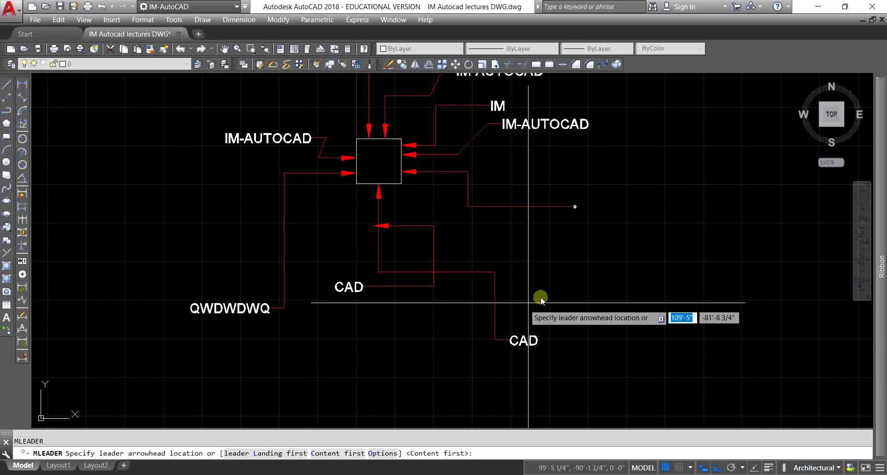
{"action": "type", "text": "O"}
{"action": "key", "text": "Return"}
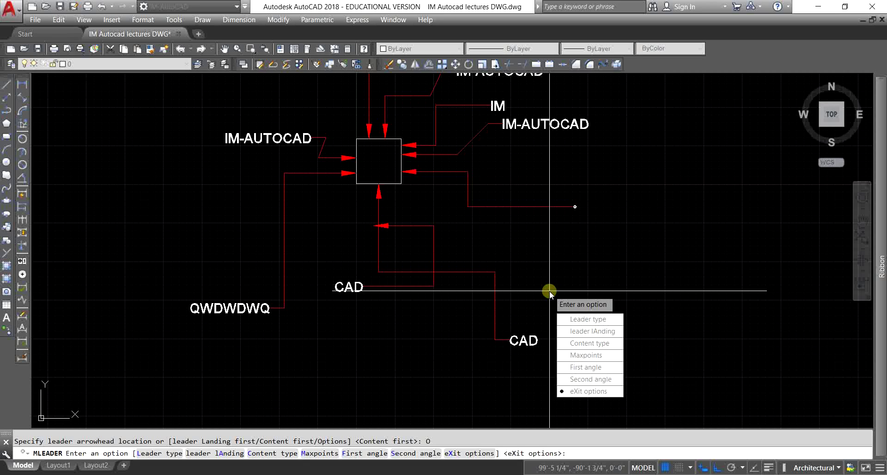
{"action": "left_click", "coordinate": [585, 318]}
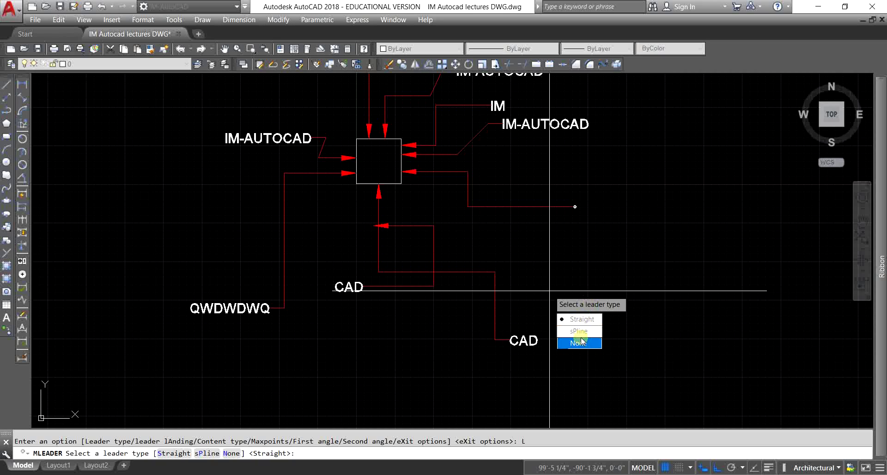
{"action": "left_click", "coordinate": [590, 317]}
{"action": "key", "text": "Escape"}
{"action": "left_click", "coordinate": [581, 305]}
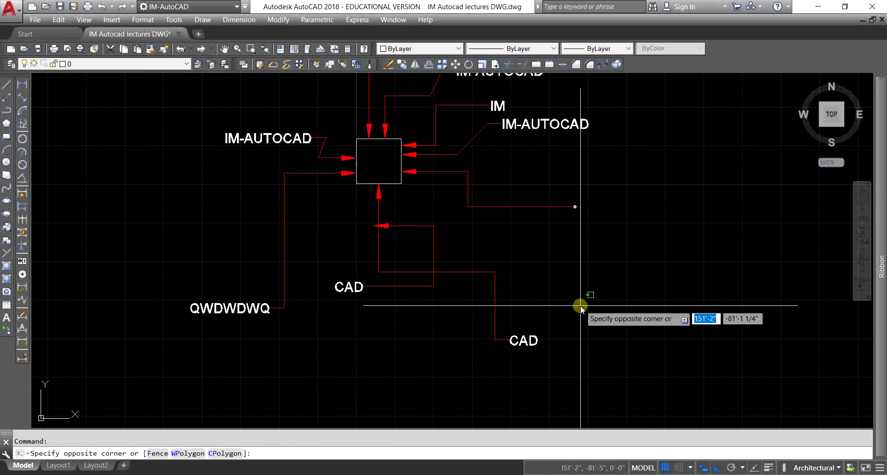
{"action": "left_click", "coordinate": [568, 317]}
{"action": "key", "text": "Escape"}
{"action": "type", "text": "M"}
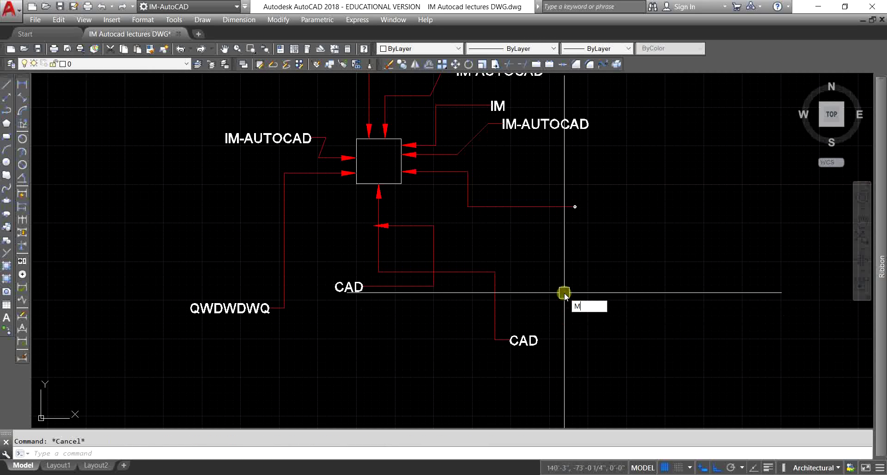
{"action": "type", "text": "LEAD"}
{"action": "key", "text": "Return"}
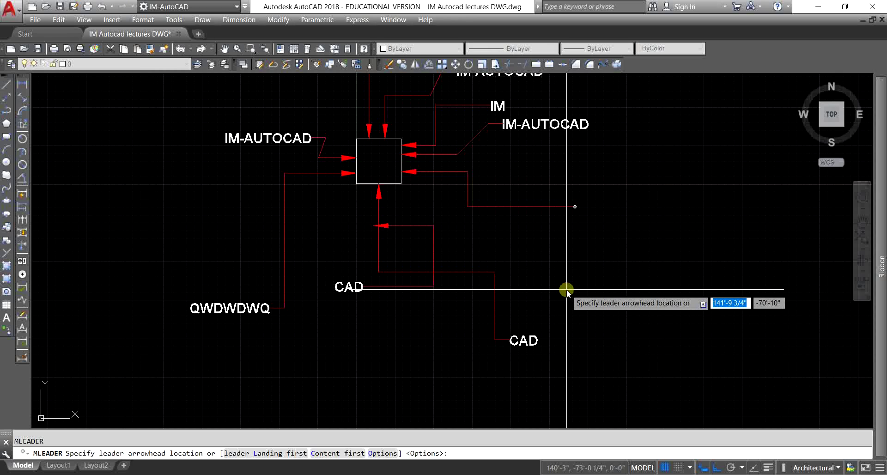
{"action": "key", "text": "Escape"}
- Open the Standard multileader style for modification and review its leader format, leader structure and content settings
{"action": "type", "text": "MLE"}
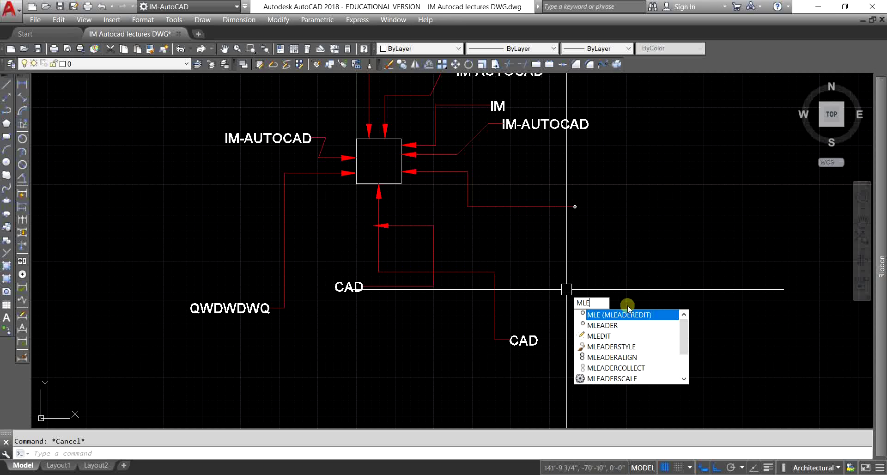
{"action": "left_click", "coordinate": [622, 347]}
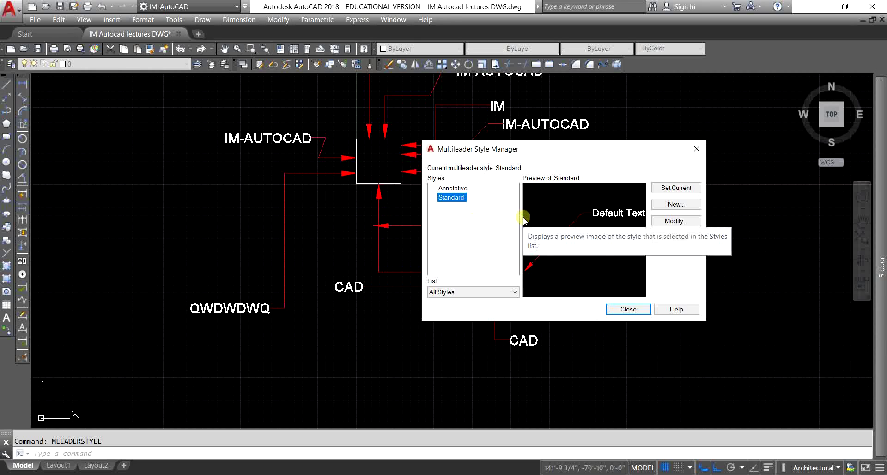
{"action": "left_click", "coordinate": [678, 221]}
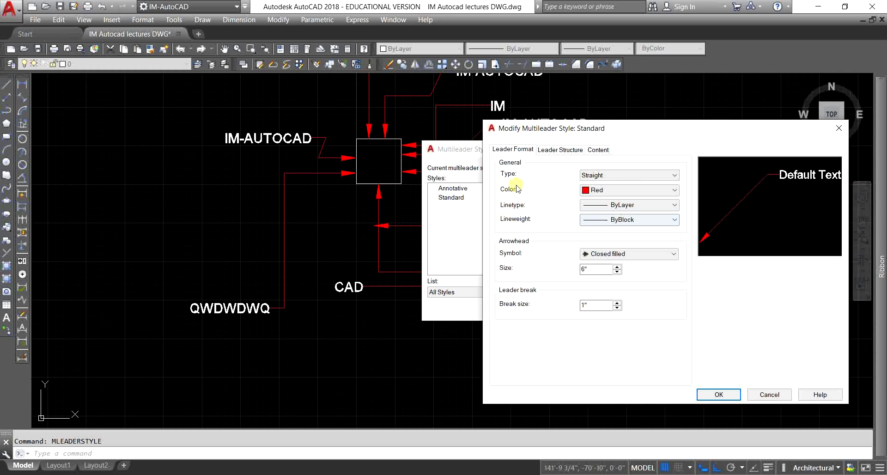
{"action": "left_click", "coordinate": [549, 150]}
{"action": "left_click", "coordinate": [596, 149]}
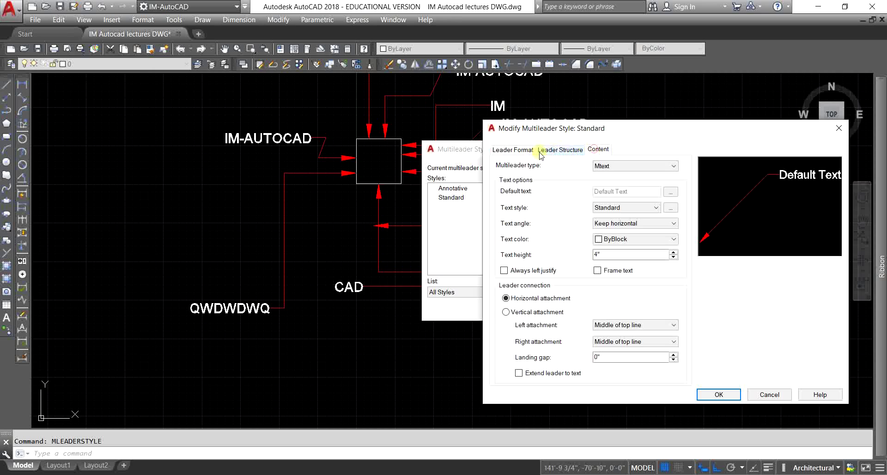
{"action": "left_click", "coordinate": [512, 149]}
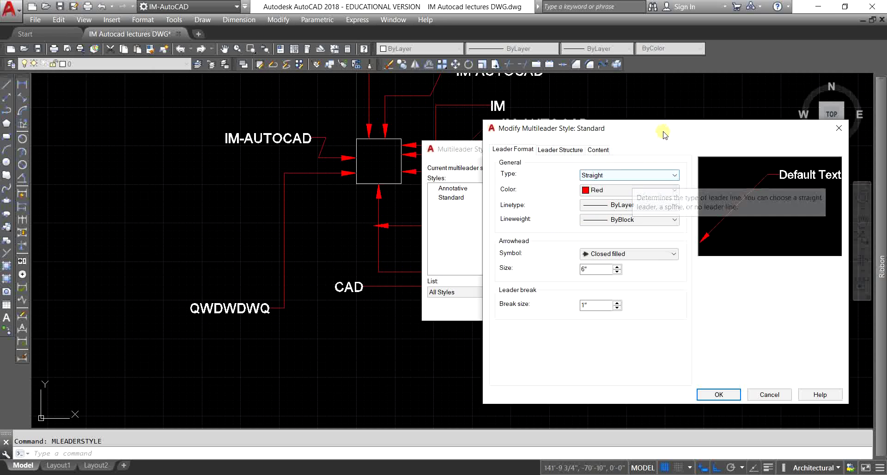
{"action": "left_click_drag", "start_coordinate": [663, 134], "coordinate": [604, 141]}
{"action": "left_click", "coordinate": [507, 157]}
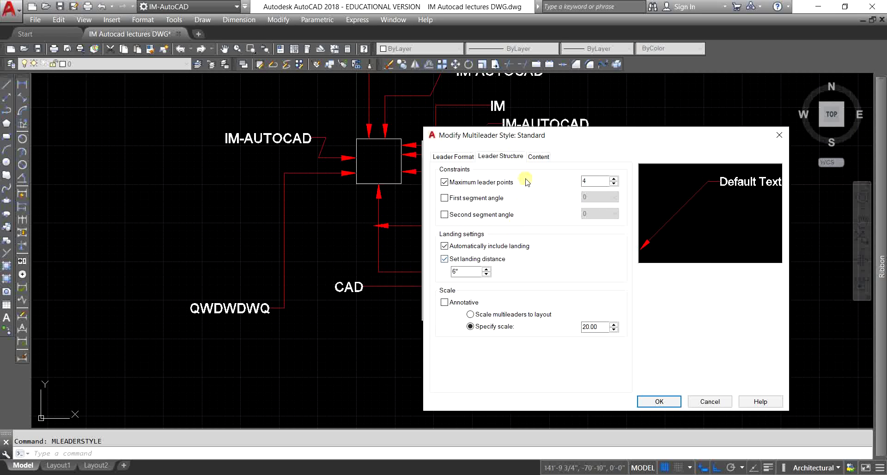
{"action": "left_click", "coordinate": [535, 157]}
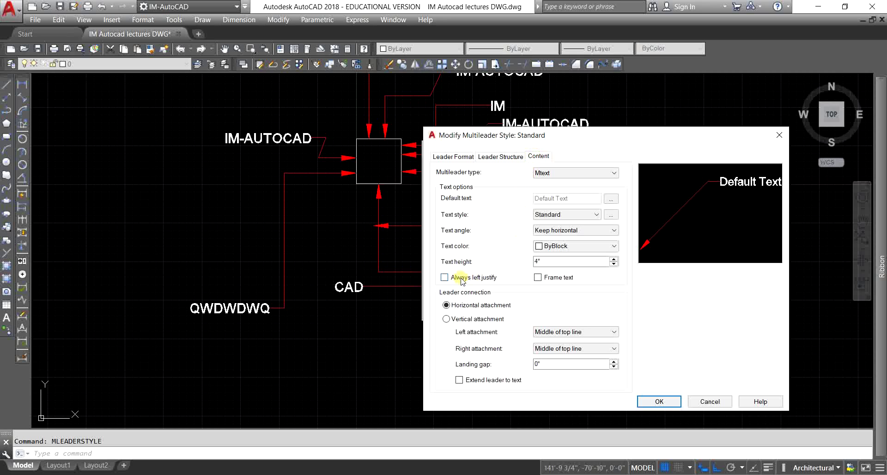
- Enable Always left justify and Frame text for the Standard multileader style, apply it as current, and check the leader texts around the square
{"action": "left_click", "coordinate": [538, 277]}
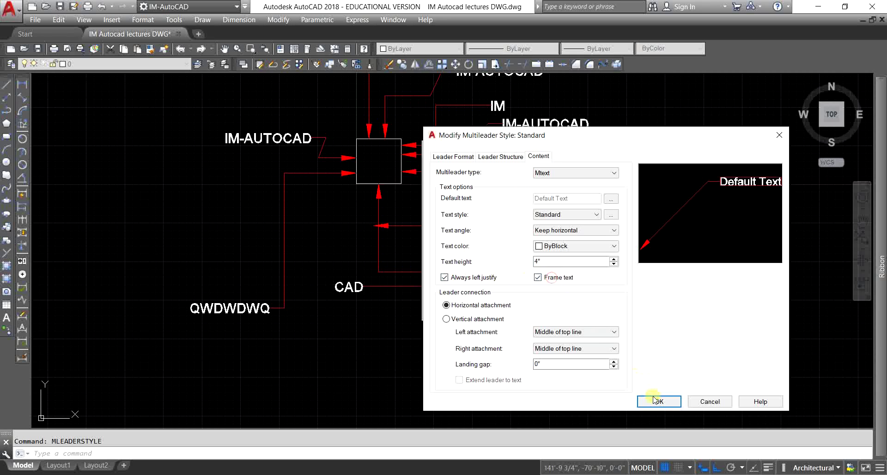
{"action": "left_click", "coordinate": [658, 401]}
{"action": "left_click", "coordinate": [689, 190]}
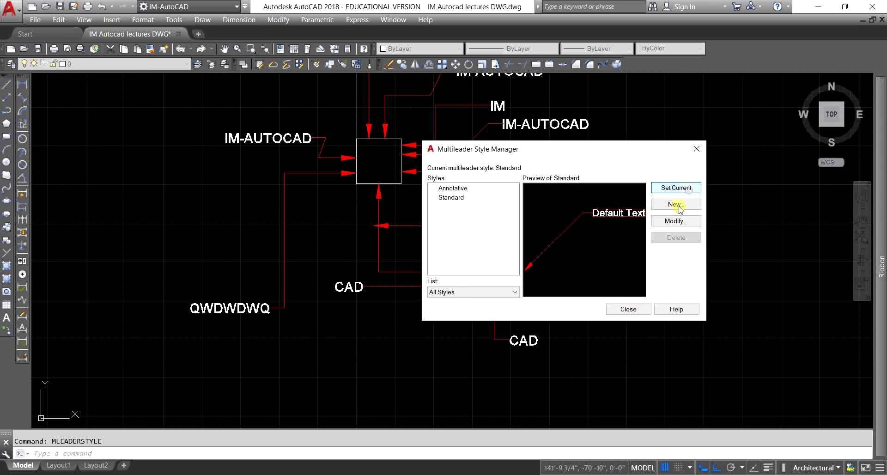
{"action": "left_click", "coordinate": [628, 309]}
{"action": "middle_click_drag", "start_coordinate": [545, 156], "coordinate": [559, 227]}
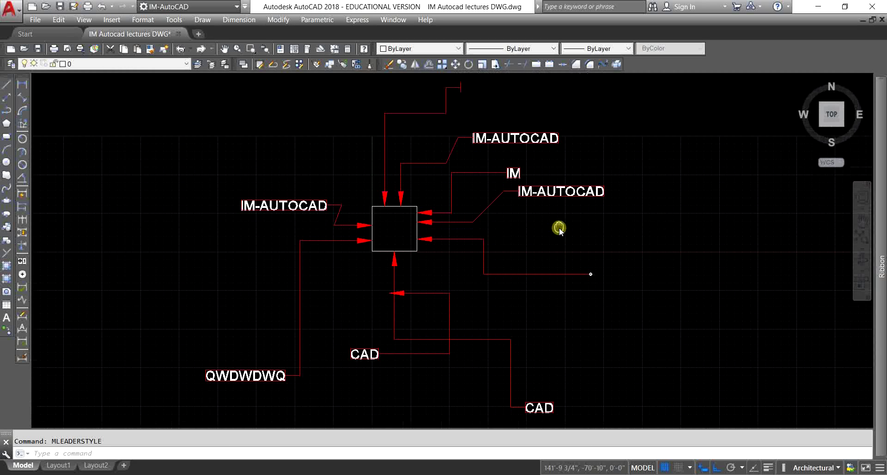
{"action": "scroll", "coordinate": [317, 199], "scroll_direction": "up", "scroll_amount": 5}
{"action": "scroll", "coordinate": [251, 207], "scroll_direction": "down", "scroll_amount": 5}
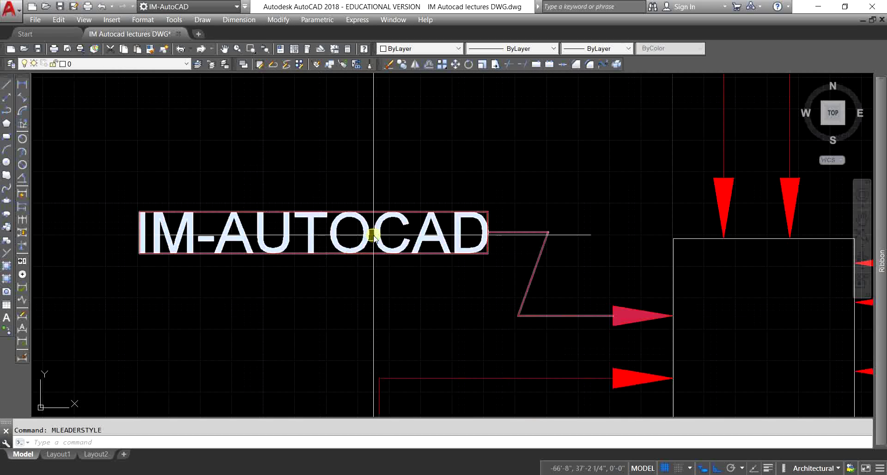
{"action": "scroll", "coordinate": [374, 266], "scroll_direction": "up", "scroll_amount": 2}
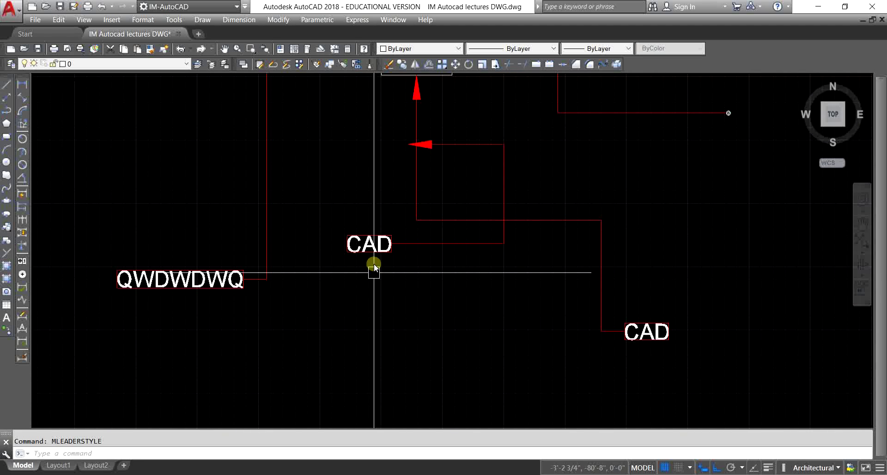
{"action": "scroll", "coordinate": [659, 338], "scroll_direction": "up", "scroll_amount": 2}
{"action": "scroll", "coordinate": [445, 284], "scroll_direction": "down", "scroll_amount": 6}
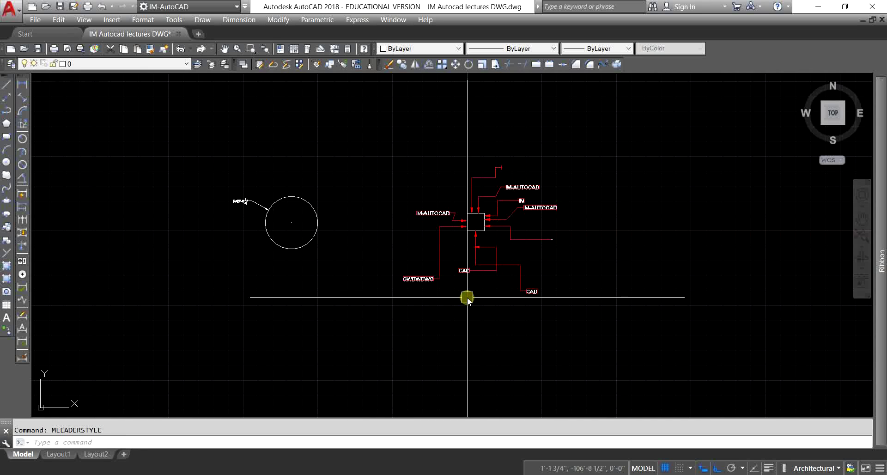
- Reopen the Standard multileader style for modification and turn off Frame text and Always left justify
{"action": "type", "text": "ML"}
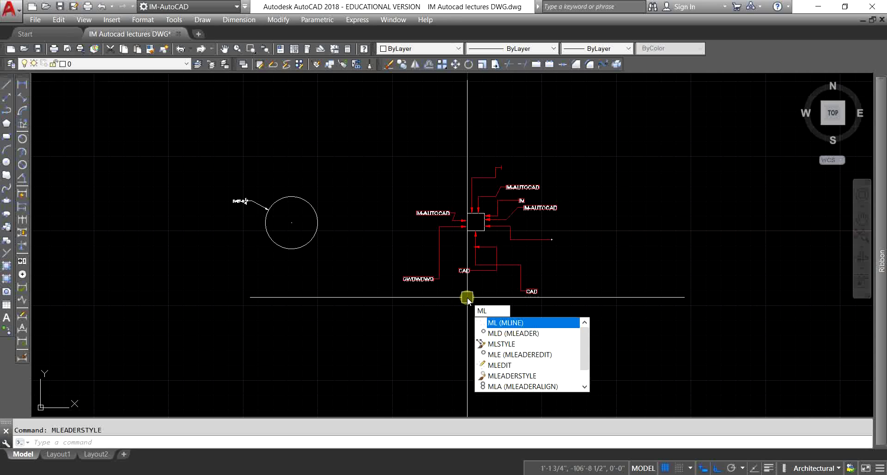
{"action": "type", "text": "EADER"}
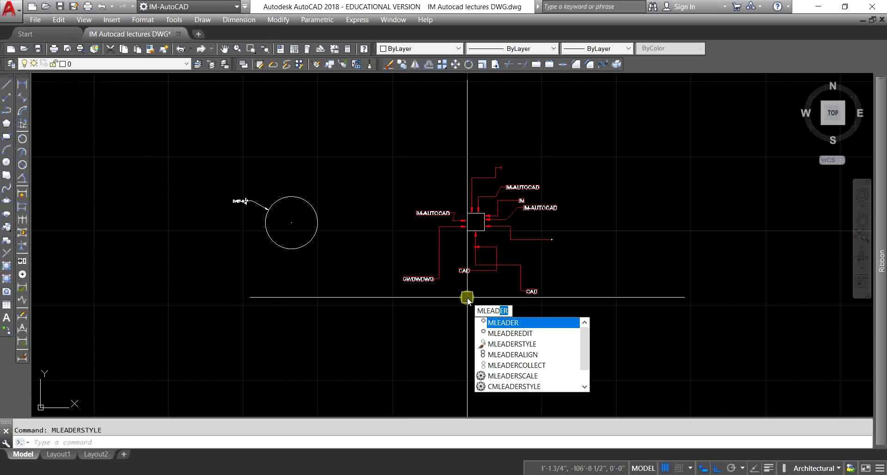
{"action": "key", "text": "Down"}
{"action": "key", "text": "Down"}
{"action": "key", "text": "Return"}
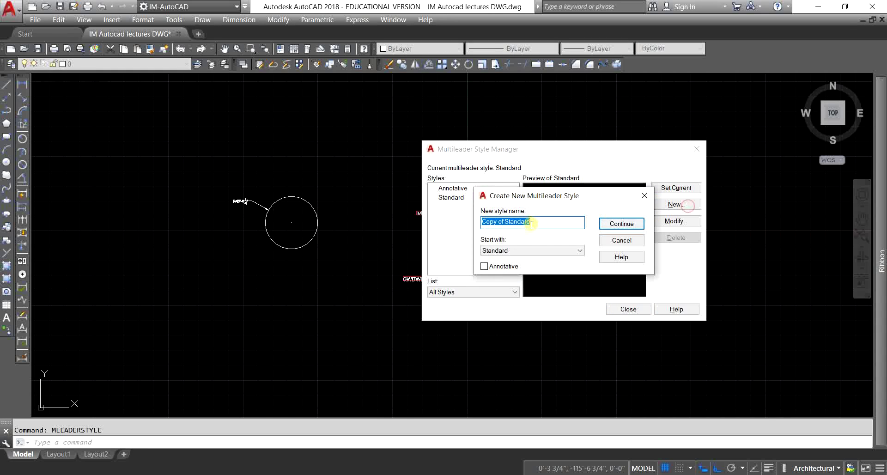
{"action": "left_click", "coordinate": [621, 240]}
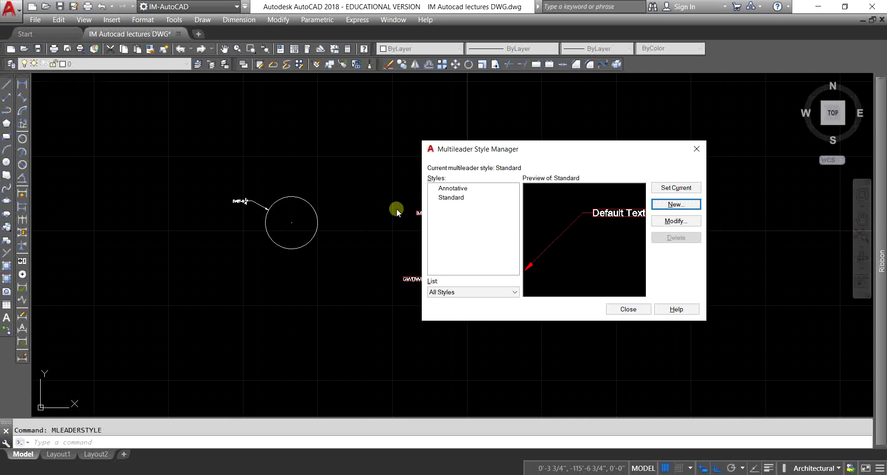
{"action": "left_click", "coordinate": [682, 222]}
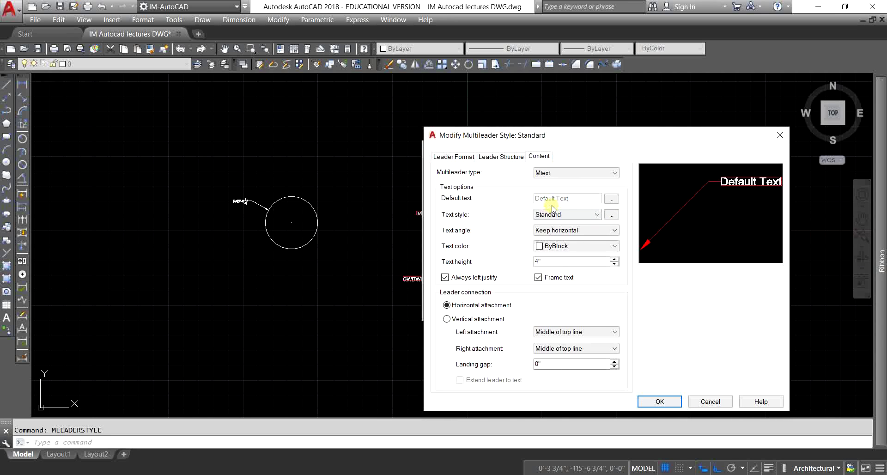
{"action": "left_click", "coordinate": [554, 277]}
{"action": "left_click", "coordinate": [463, 280]}
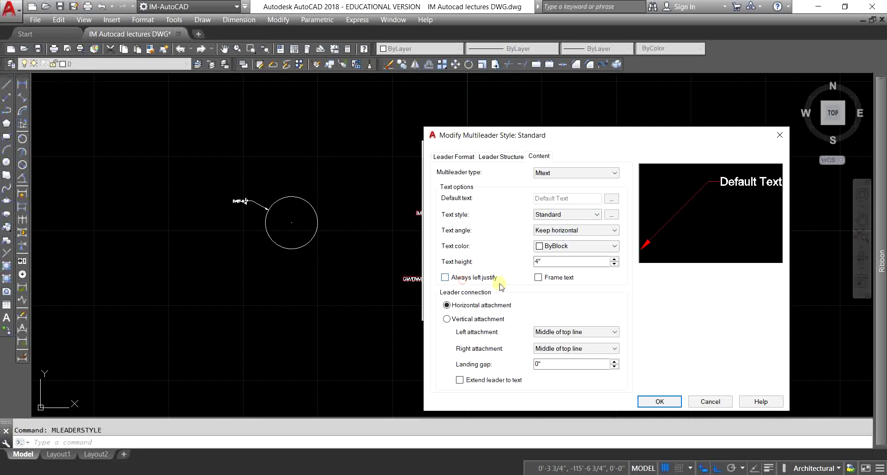
- Switch the Standard style's leader connection to Vertical attachment and apply it as the current style
{"action": "left_click", "coordinate": [499, 319]}
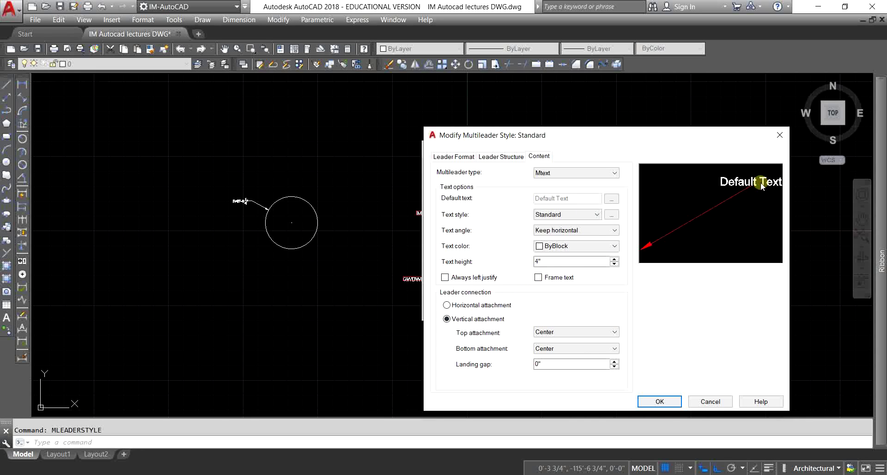
{"action": "left_click", "coordinate": [465, 305]}
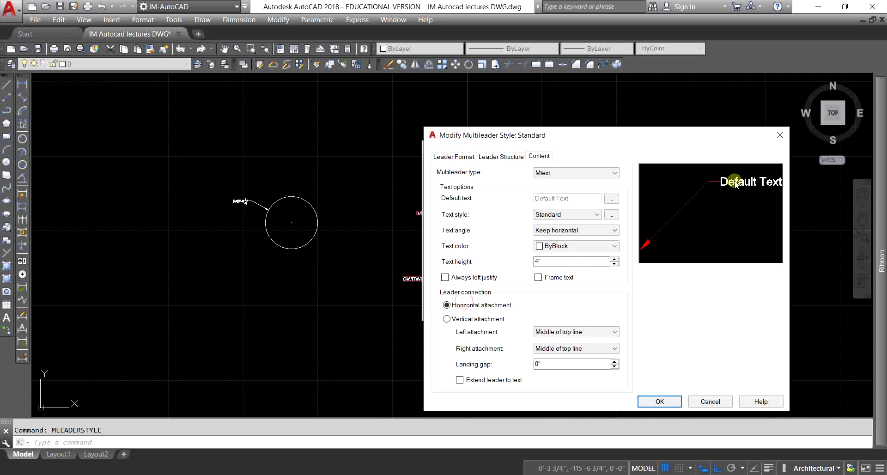
{"action": "left_click", "coordinate": [476, 319]}
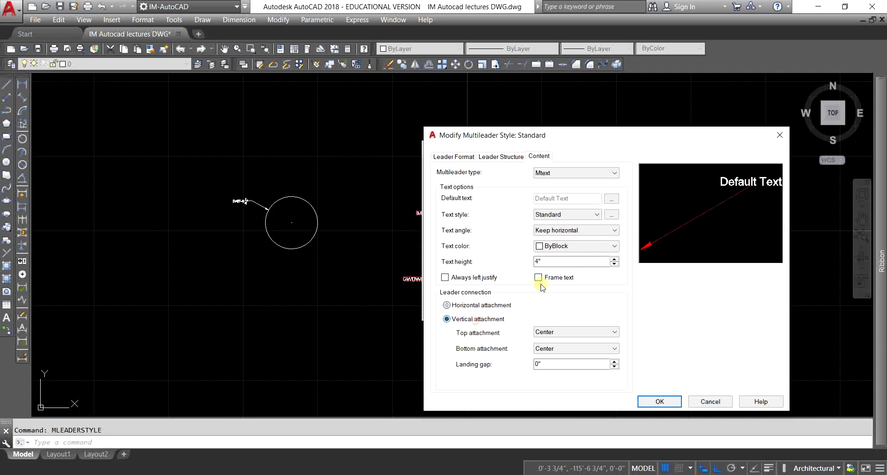
{"action": "left_click", "coordinate": [659, 401]}
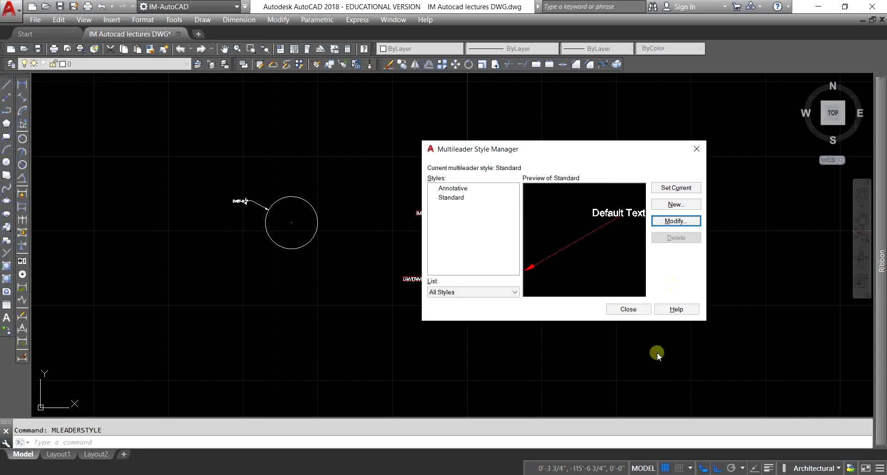
{"action": "left_click", "coordinate": [676, 188]}
{"action": "left_click", "coordinate": [627, 309]}
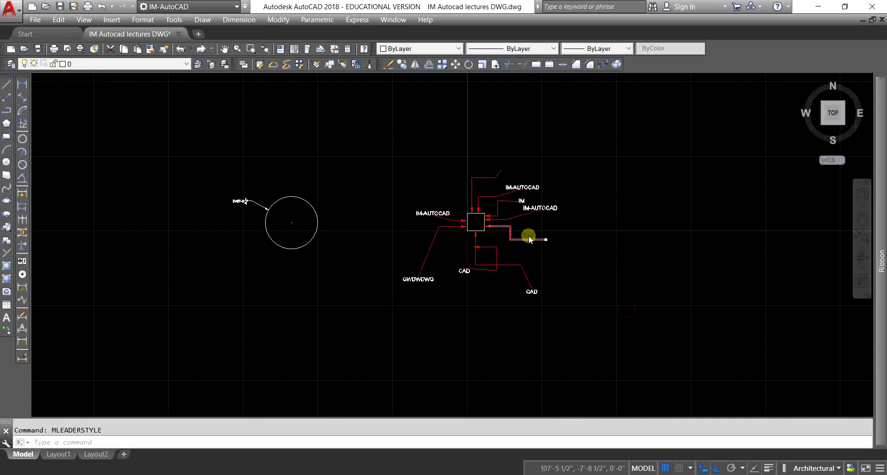
{"action": "scroll", "coordinate": [531, 233], "scroll_direction": "up", "scroll_amount": 4}
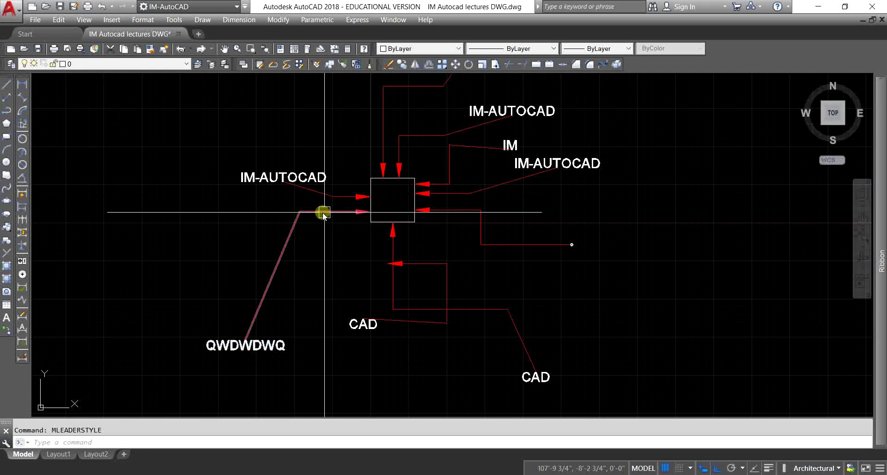
{"action": "scroll", "coordinate": [352, 191], "scroll_direction": "up", "scroll_amount": 4}
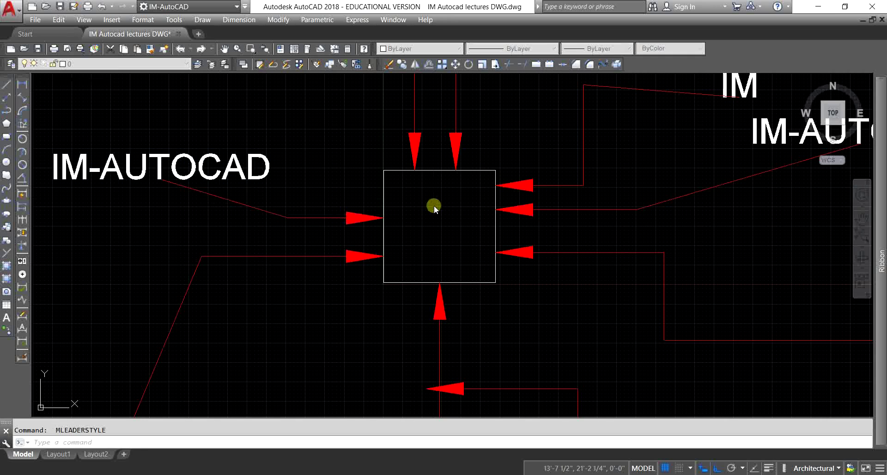
- Set the Standard style's top attachment to Center and its bottom attachment to Underline and center, and save the change
{"action": "key", "text": "Return"}
{"action": "left_click", "coordinate": [662, 222]}
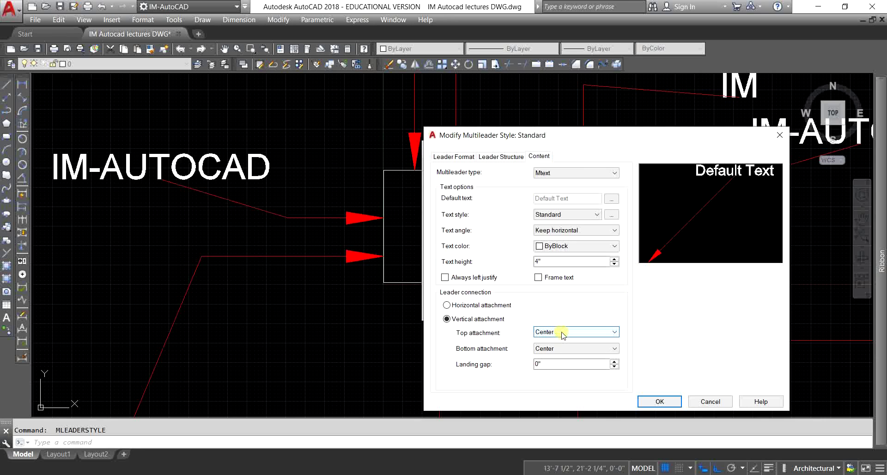
{"action": "left_click", "coordinate": [563, 333]}
{"action": "left_click", "coordinate": [562, 342]}
{"action": "left_click", "coordinate": [564, 348]}
{"action": "left_click", "coordinate": [568, 365]}
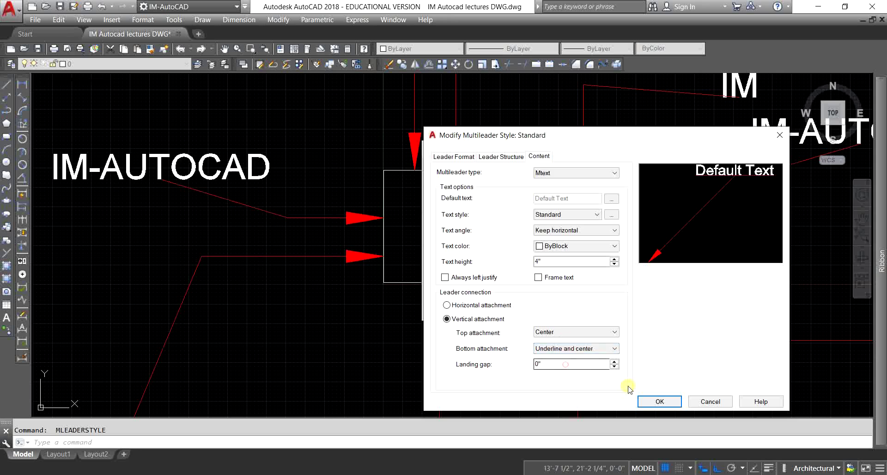
{"action": "left_click", "coordinate": [657, 401]}
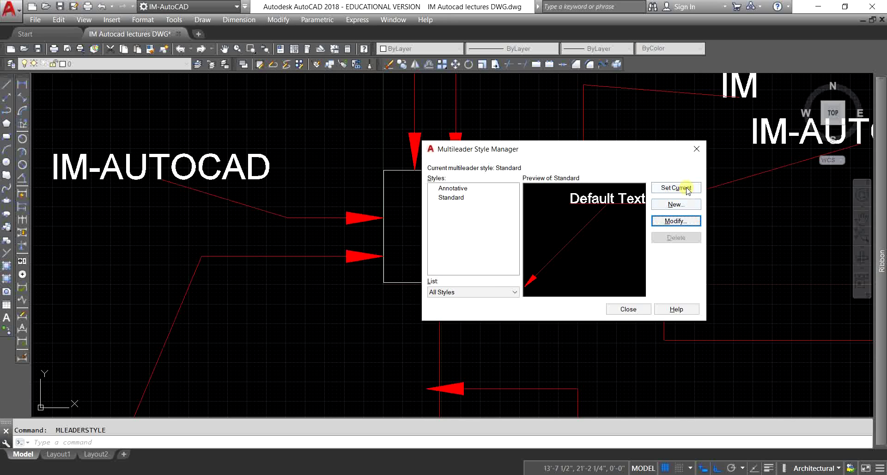
{"action": "left_click", "coordinate": [621, 307]}
- Check the IM-AUTOCAD leader texts, reopen the Standard multileader style for modification and switch its leader connection to Horizontal attachment
{"action": "scroll", "coordinate": [621, 306], "scroll_direction": "down", "scroll_amount": 8}
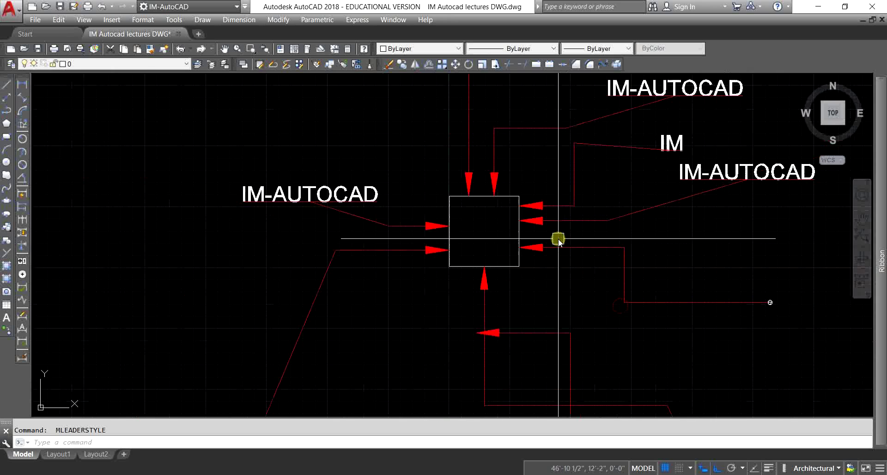
{"action": "scroll", "coordinate": [624, 214], "scroll_direction": "up", "scroll_amount": 8}
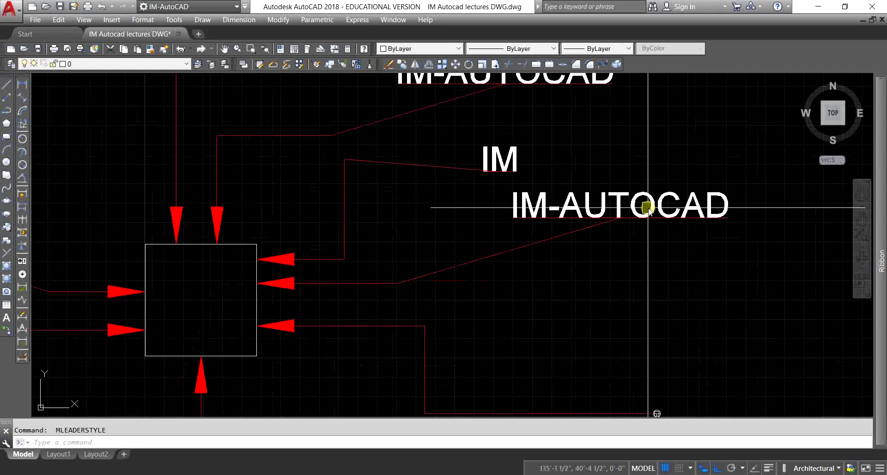
{"action": "scroll", "coordinate": [647, 209], "scroll_direction": "up", "scroll_amount": 2}
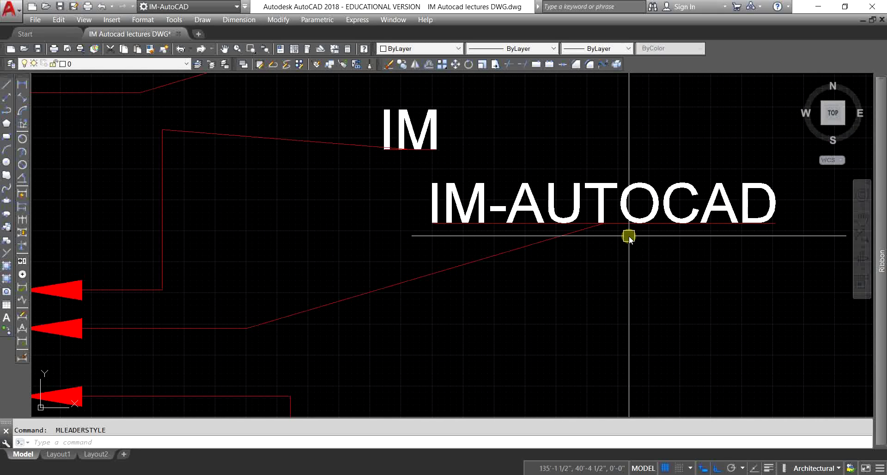
{"action": "scroll", "coordinate": [596, 240], "scroll_direction": "down", "scroll_amount": 2}
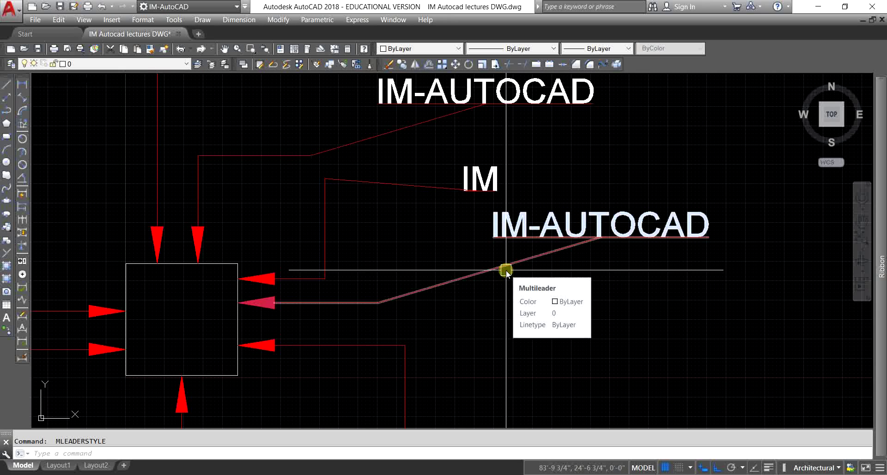
{"action": "type", "text": "ML"}
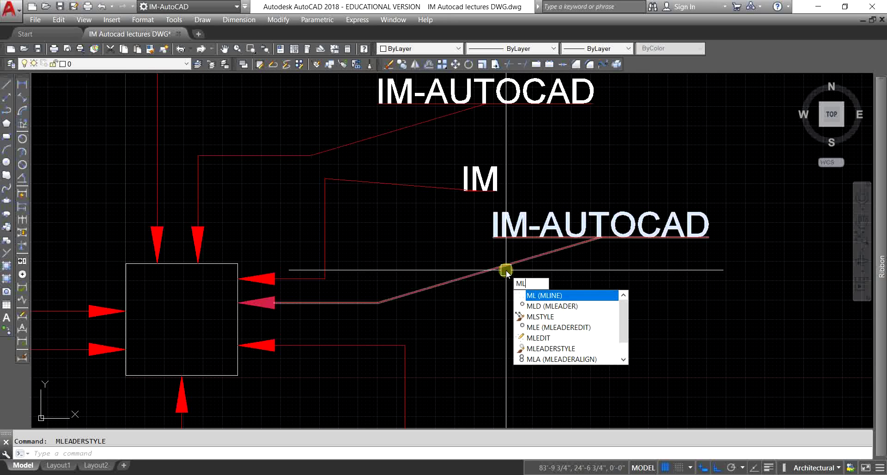
{"action": "left_click", "coordinate": [578, 350]}
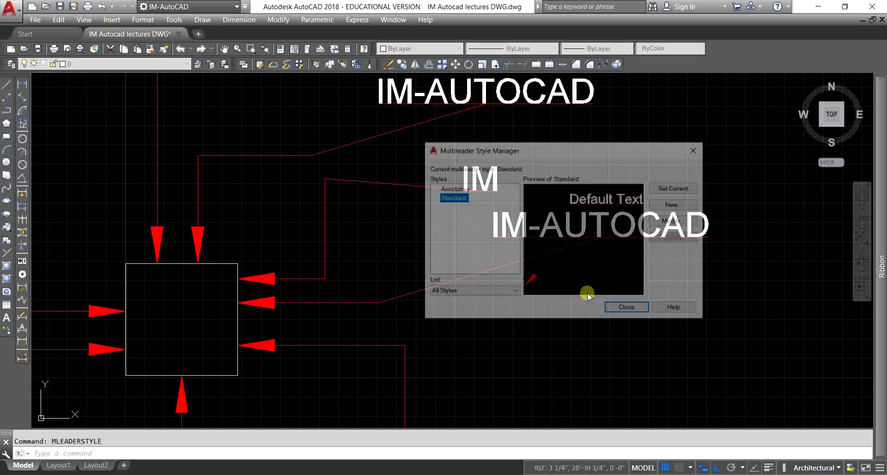
{"action": "left_click", "coordinate": [683, 222]}
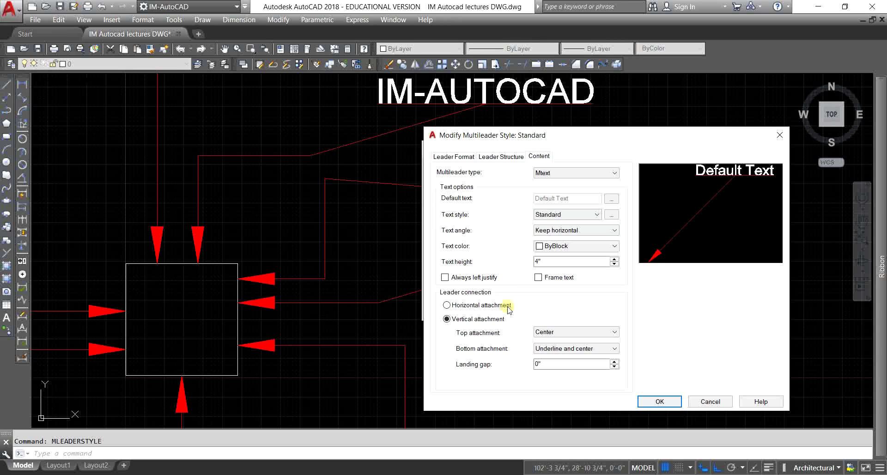
{"action": "left_click", "coordinate": [469, 305]}
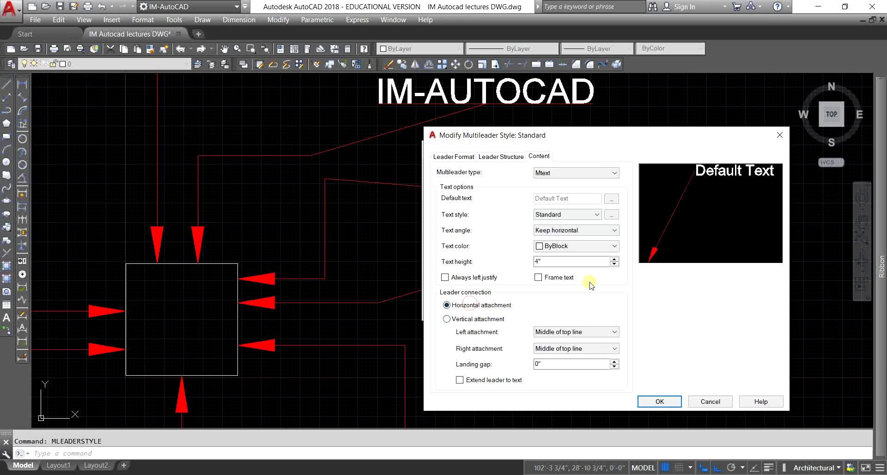
- Review the Standard style's leader structure and leader format settings, save the style and close the style manager
{"action": "left_click", "coordinate": [510, 159]}
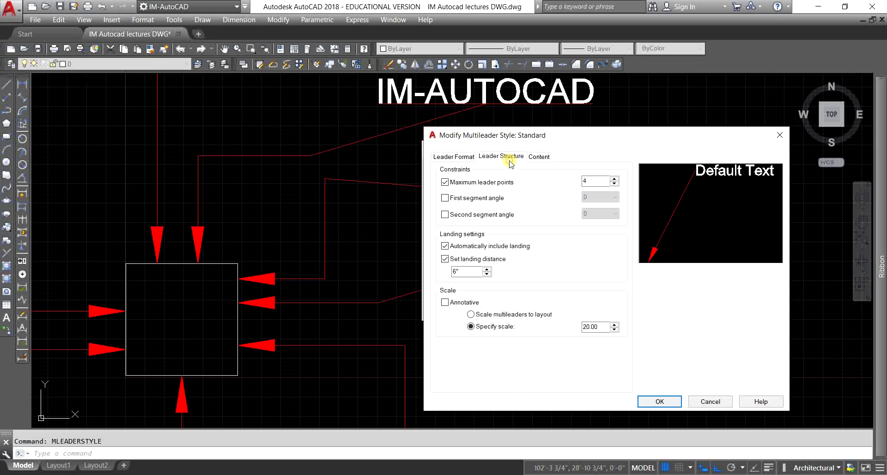
{"action": "left_click", "coordinate": [457, 156]}
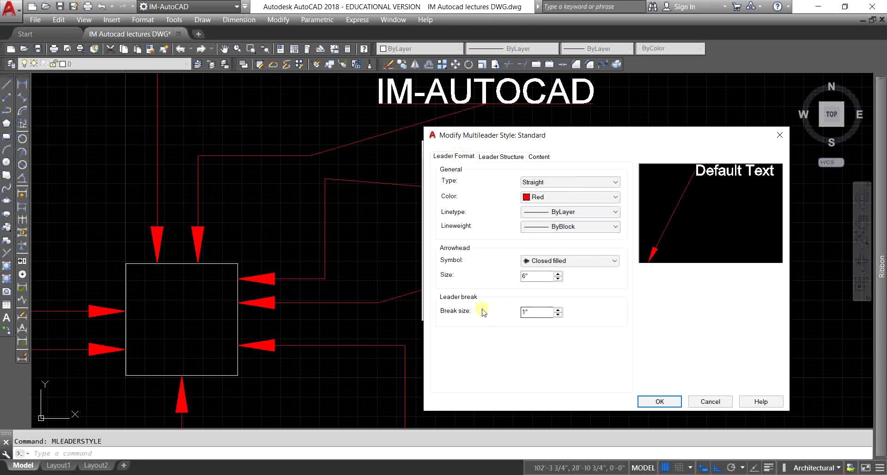
{"action": "left_click", "coordinate": [661, 399]}
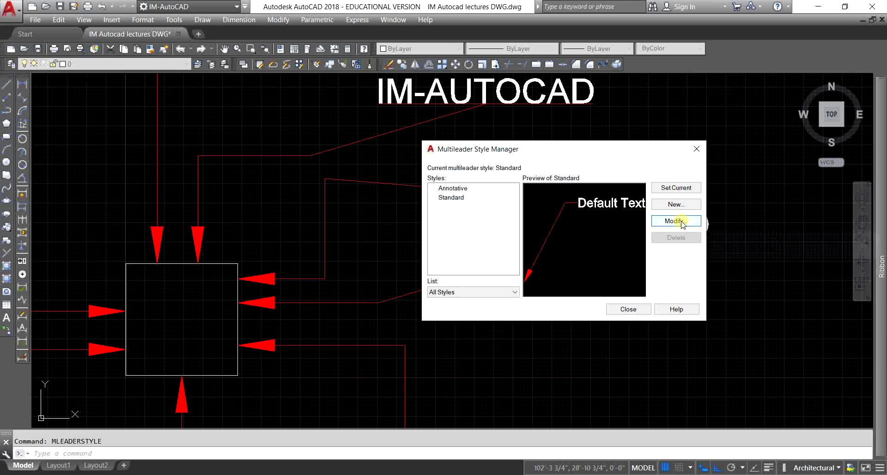
{"action": "left_click", "coordinate": [629, 309]}
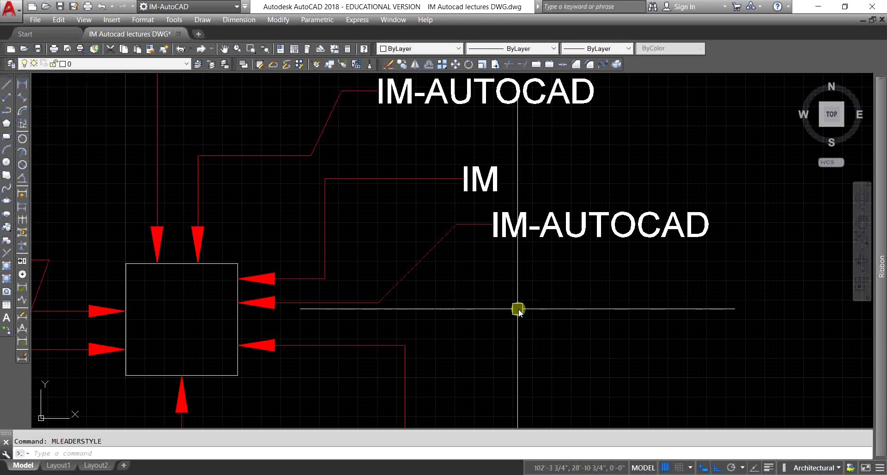
- Open the text of the IM-AUTOCAD multileader just below the IM leader for editing and leave the editor without changing it
{"action": "key", "text": "Escape"}
{"action": "scroll", "coordinate": [370, 283], "scroll_direction": "down", "scroll_amount": 4}
{"action": "left_click", "coordinate": [481, 262]}
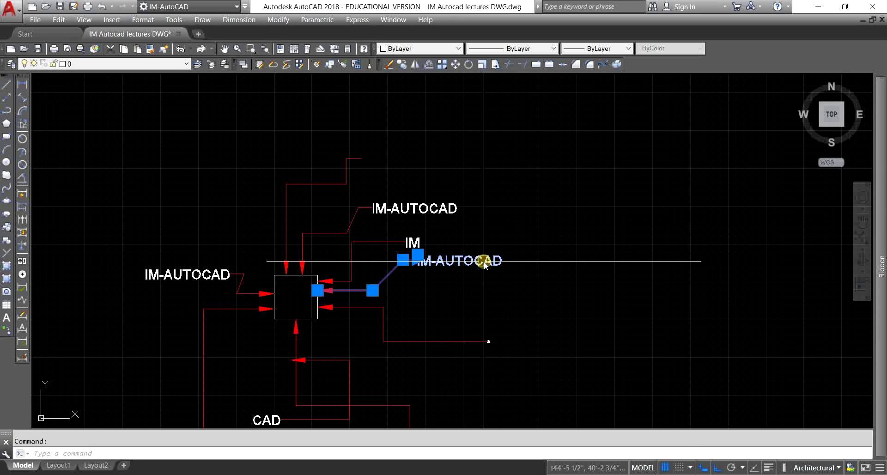
{"action": "mouse_move", "coordinate": [882, 196]}
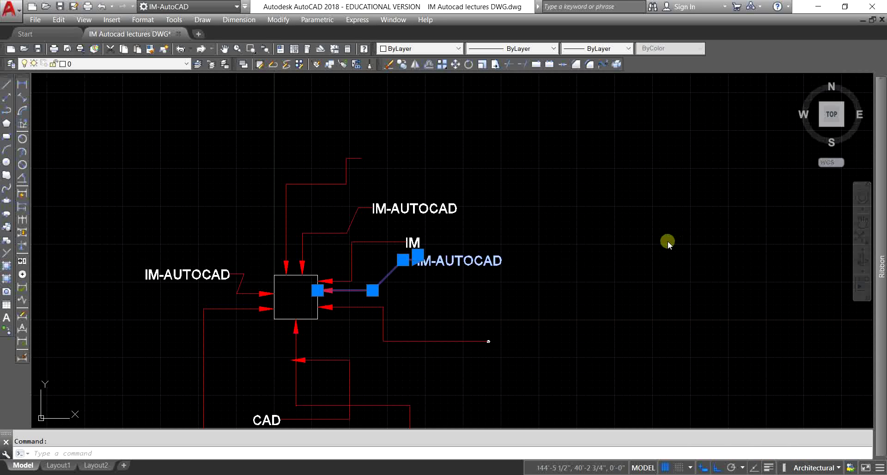
{"action": "key", "text": "Escape"}
{"action": "double_click", "coordinate": [445, 263]}
{"action": "mouse_move", "coordinate": [882, 213]}
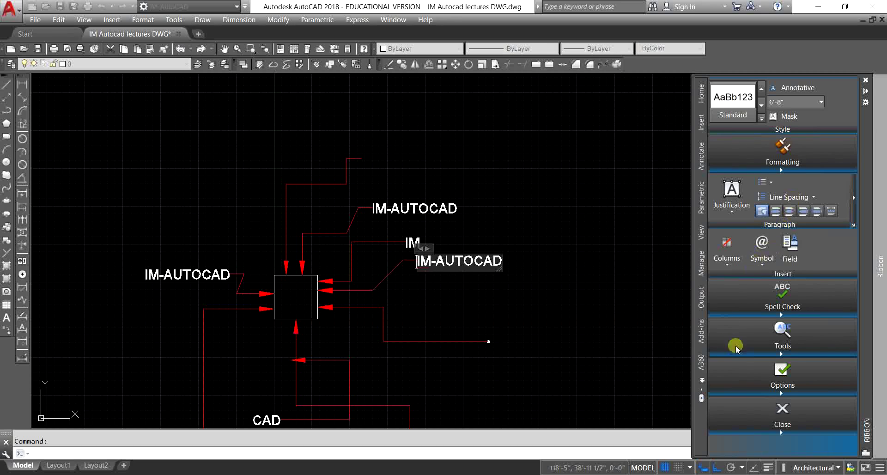
{"action": "key", "text": "Escape"}
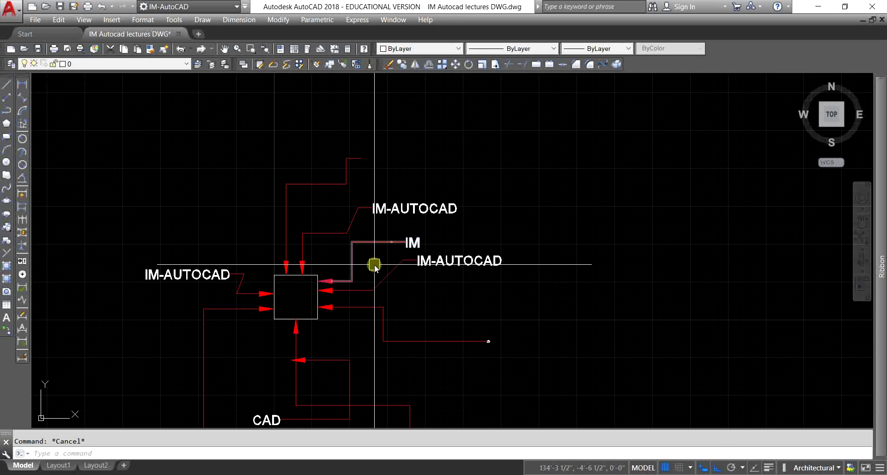
- Examine the quick properties of the IM-AUTOCAD multileader just below the IM leader, close them and clear the selection
{"action": "left_click", "coordinate": [384, 272]}
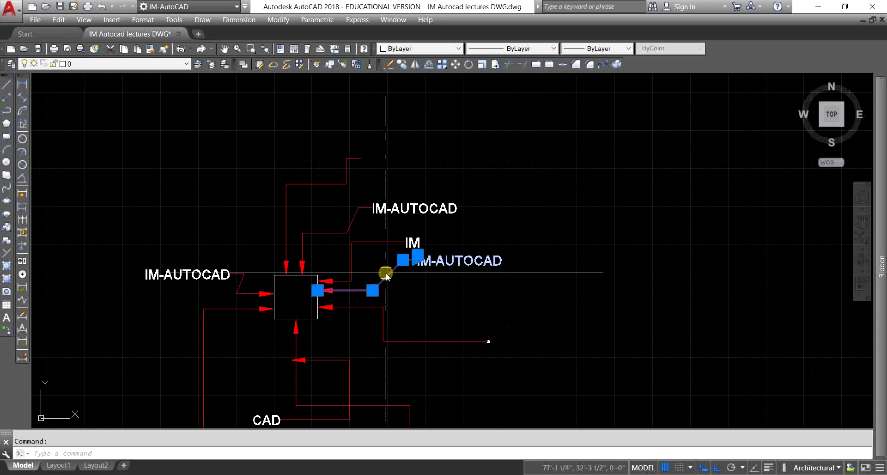
{"action": "mouse_move", "coordinate": [881, 265]}
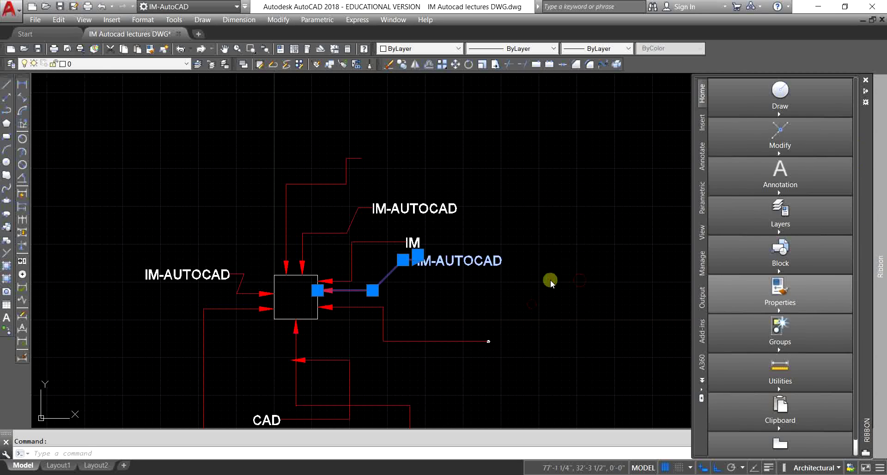
{"action": "left_click", "coordinate": [553, 256]}
{"action": "left_click", "coordinate": [538, 235]}
{"action": "left_click", "coordinate": [582, 184]}
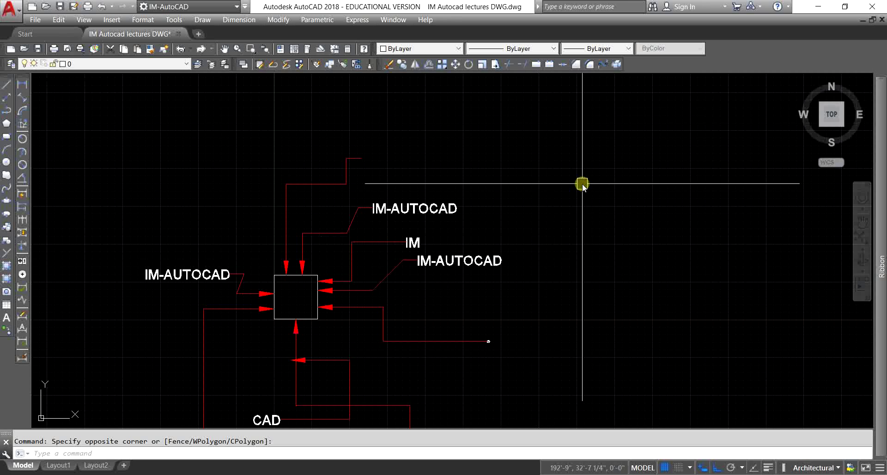
{"action": "left_click", "coordinate": [383, 281]}
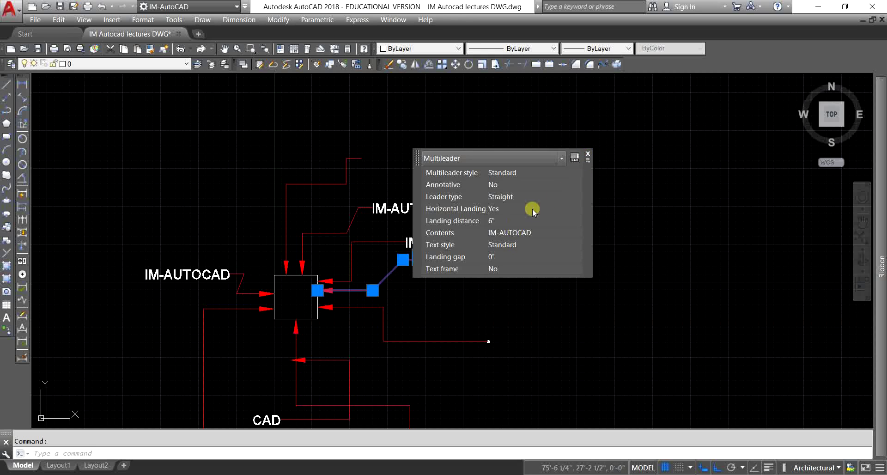
{"action": "left_click", "coordinate": [588, 155]}
{"action": "key", "text": "Escape"}
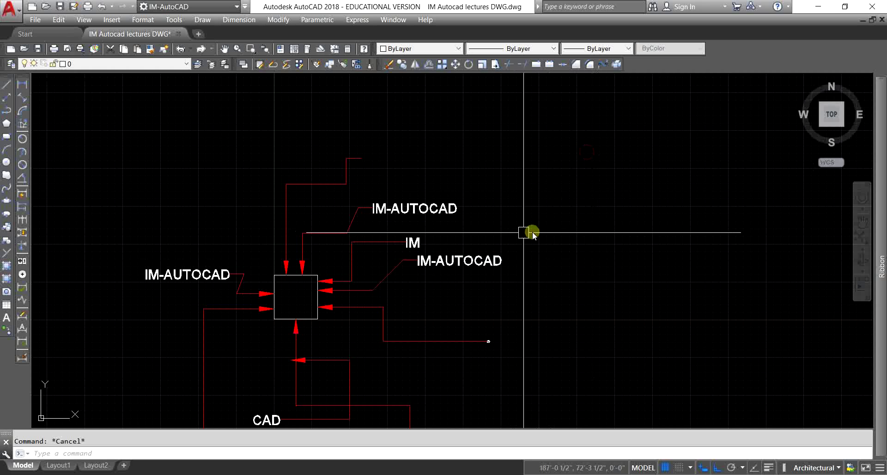
- Zoom to the extents of the drawing to view the circle and all the multileaders together
{"action": "scroll", "coordinate": [531, 235], "scroll_direction": "down", "scroll_amount": 4}
{"action": "type", "text": "z"}
{"action": "key", "text": "Return"}
{"action": "type", "text": "e"}
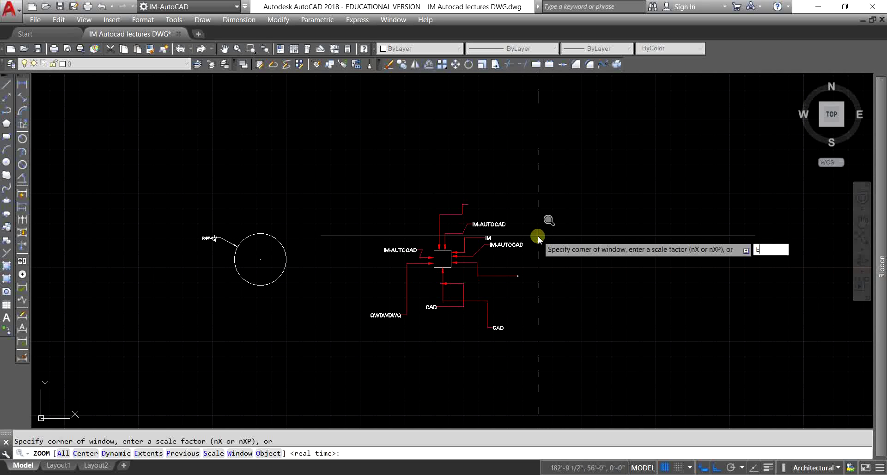
{"action": "key", "text": "Return"}
{"action": "type", "text": "e"}
{"action": "key", "text": "Return"}
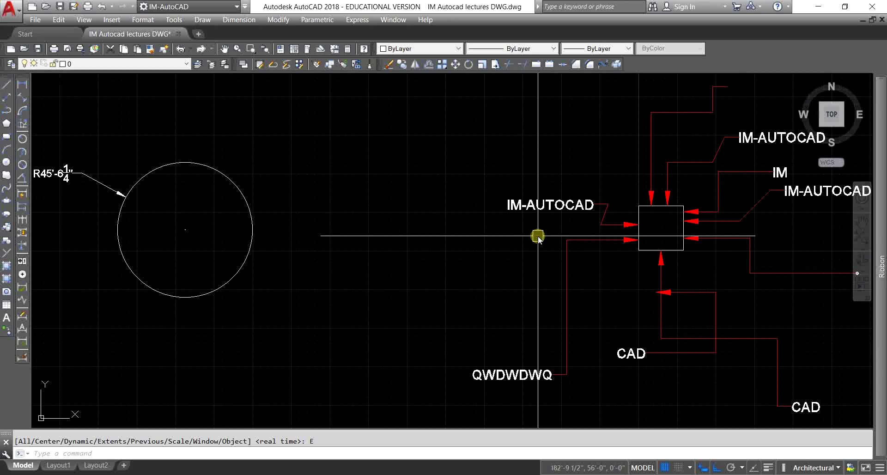